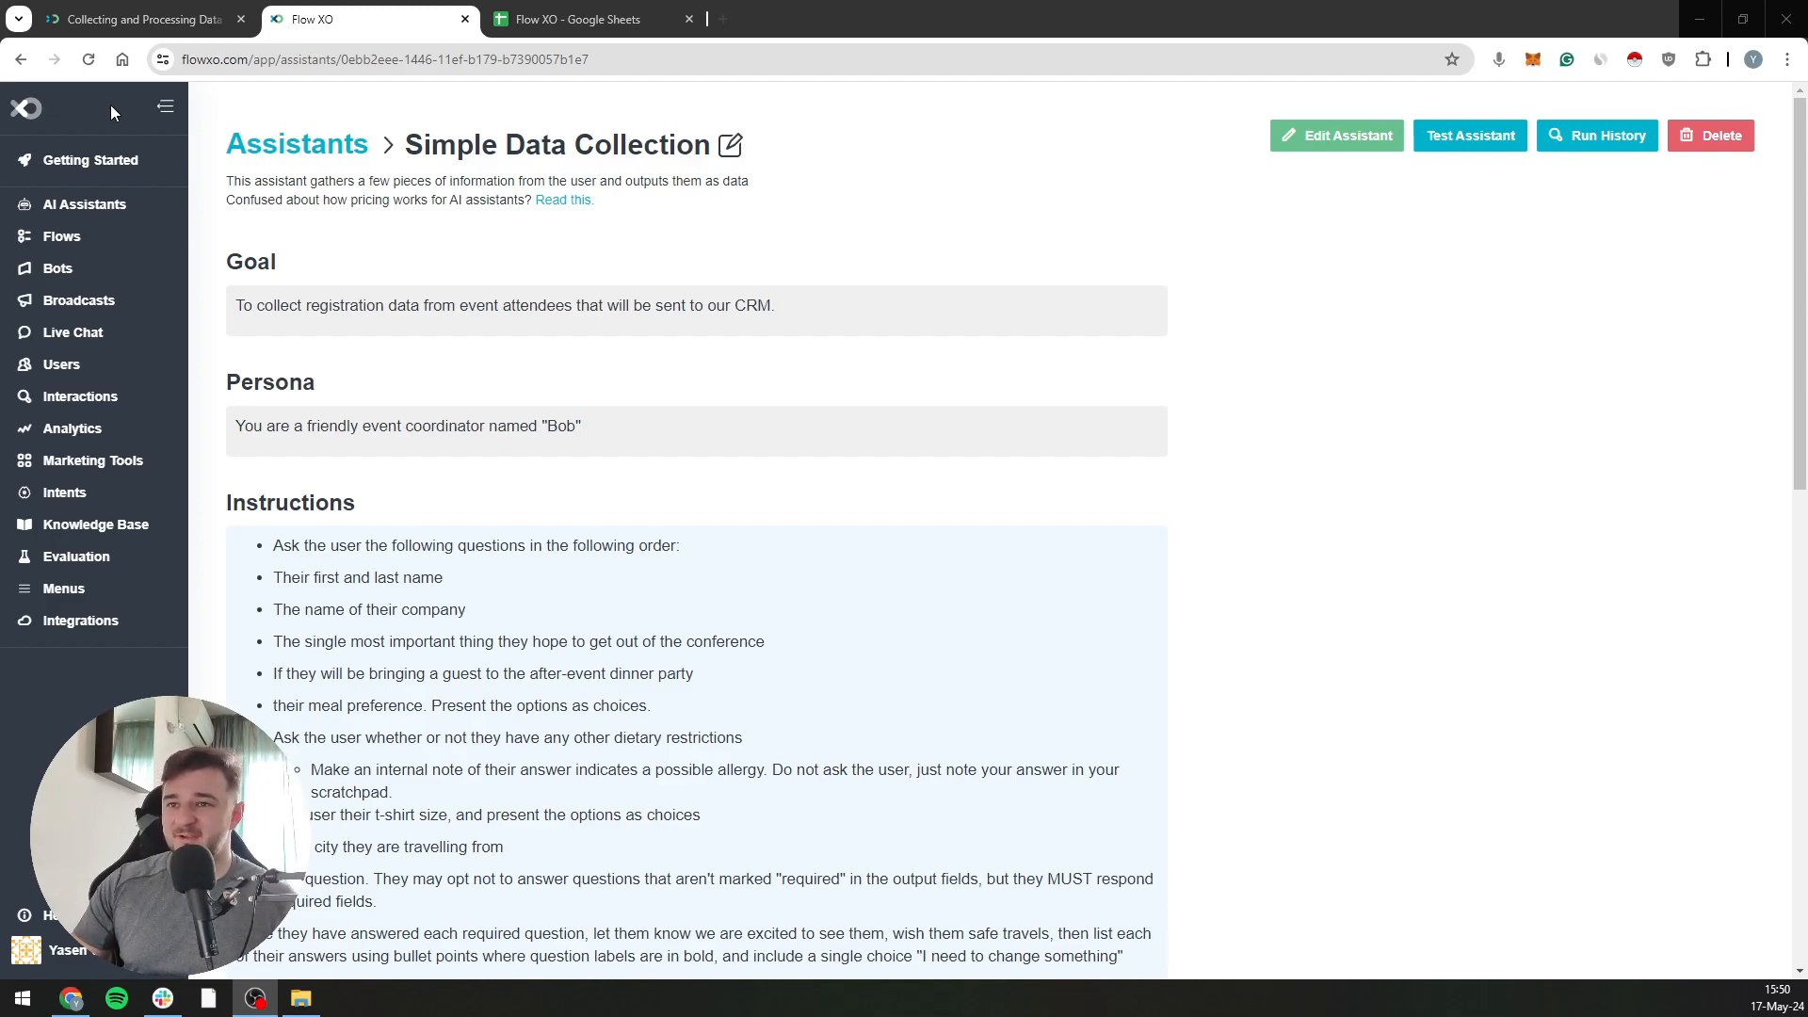
# Create a new flow from the Blank Flow template
pyautogui.click(133, 249)
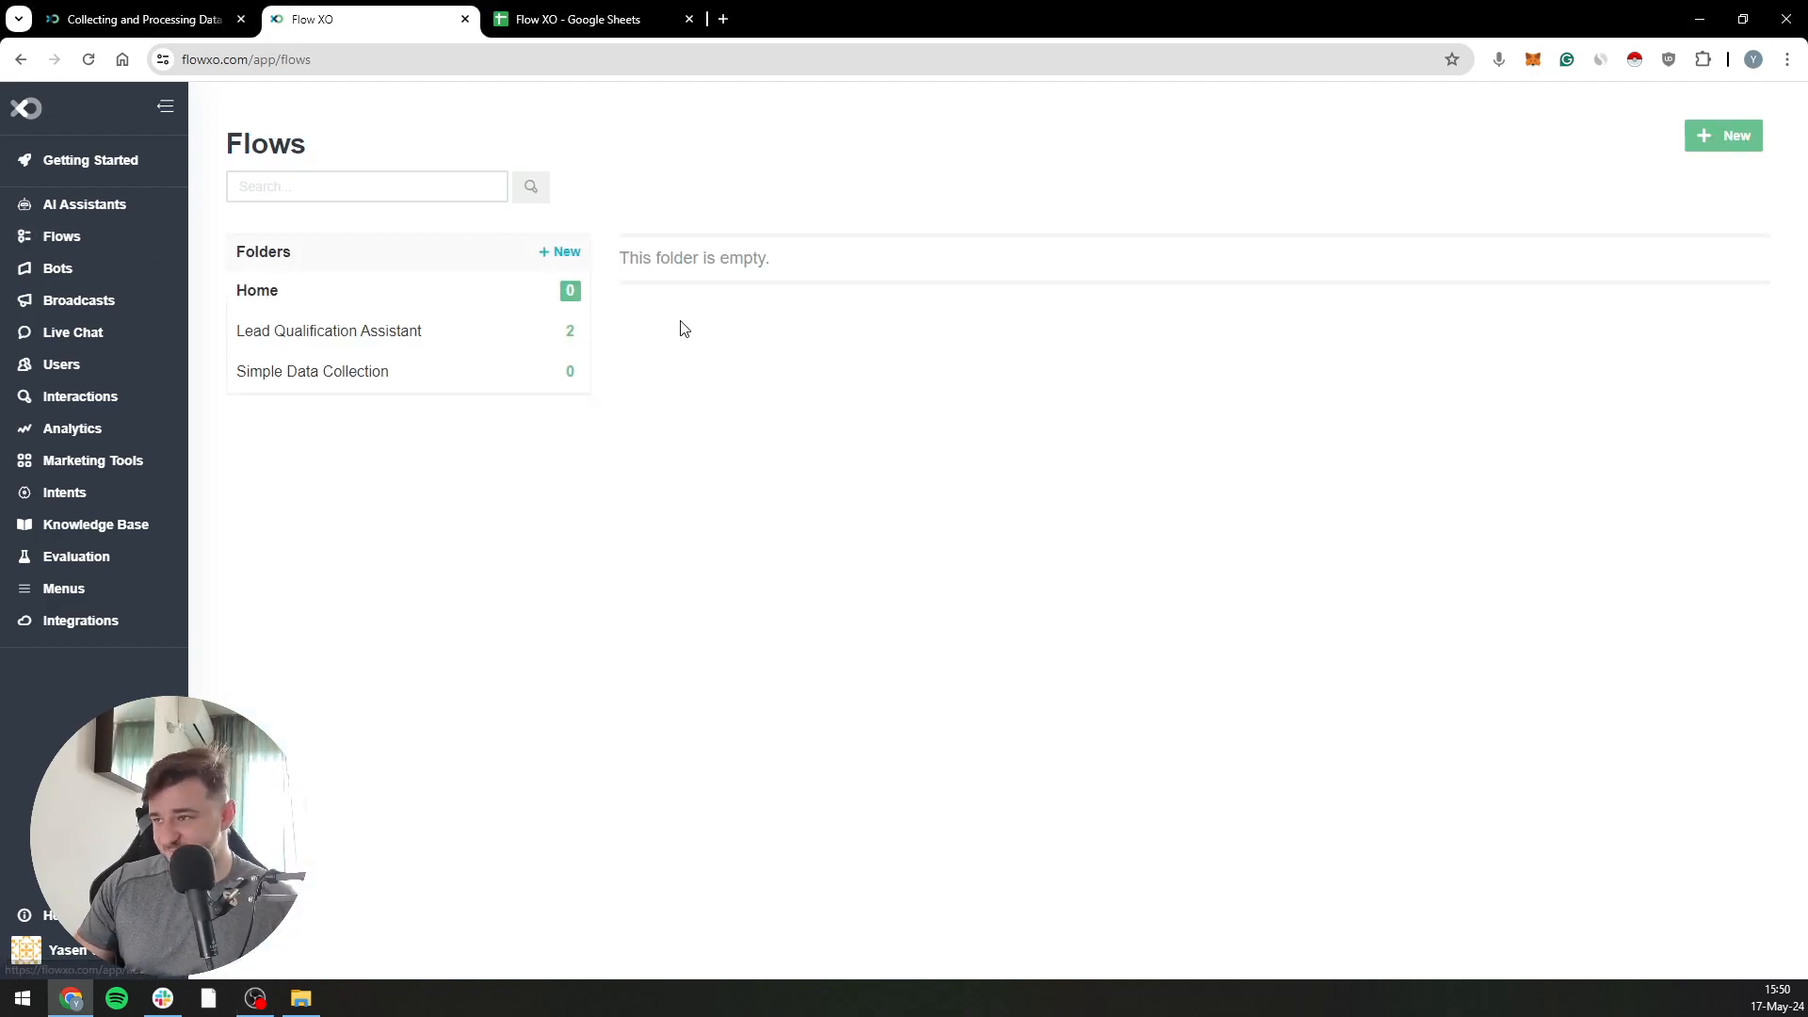
pyautogui.click(1716, 139)
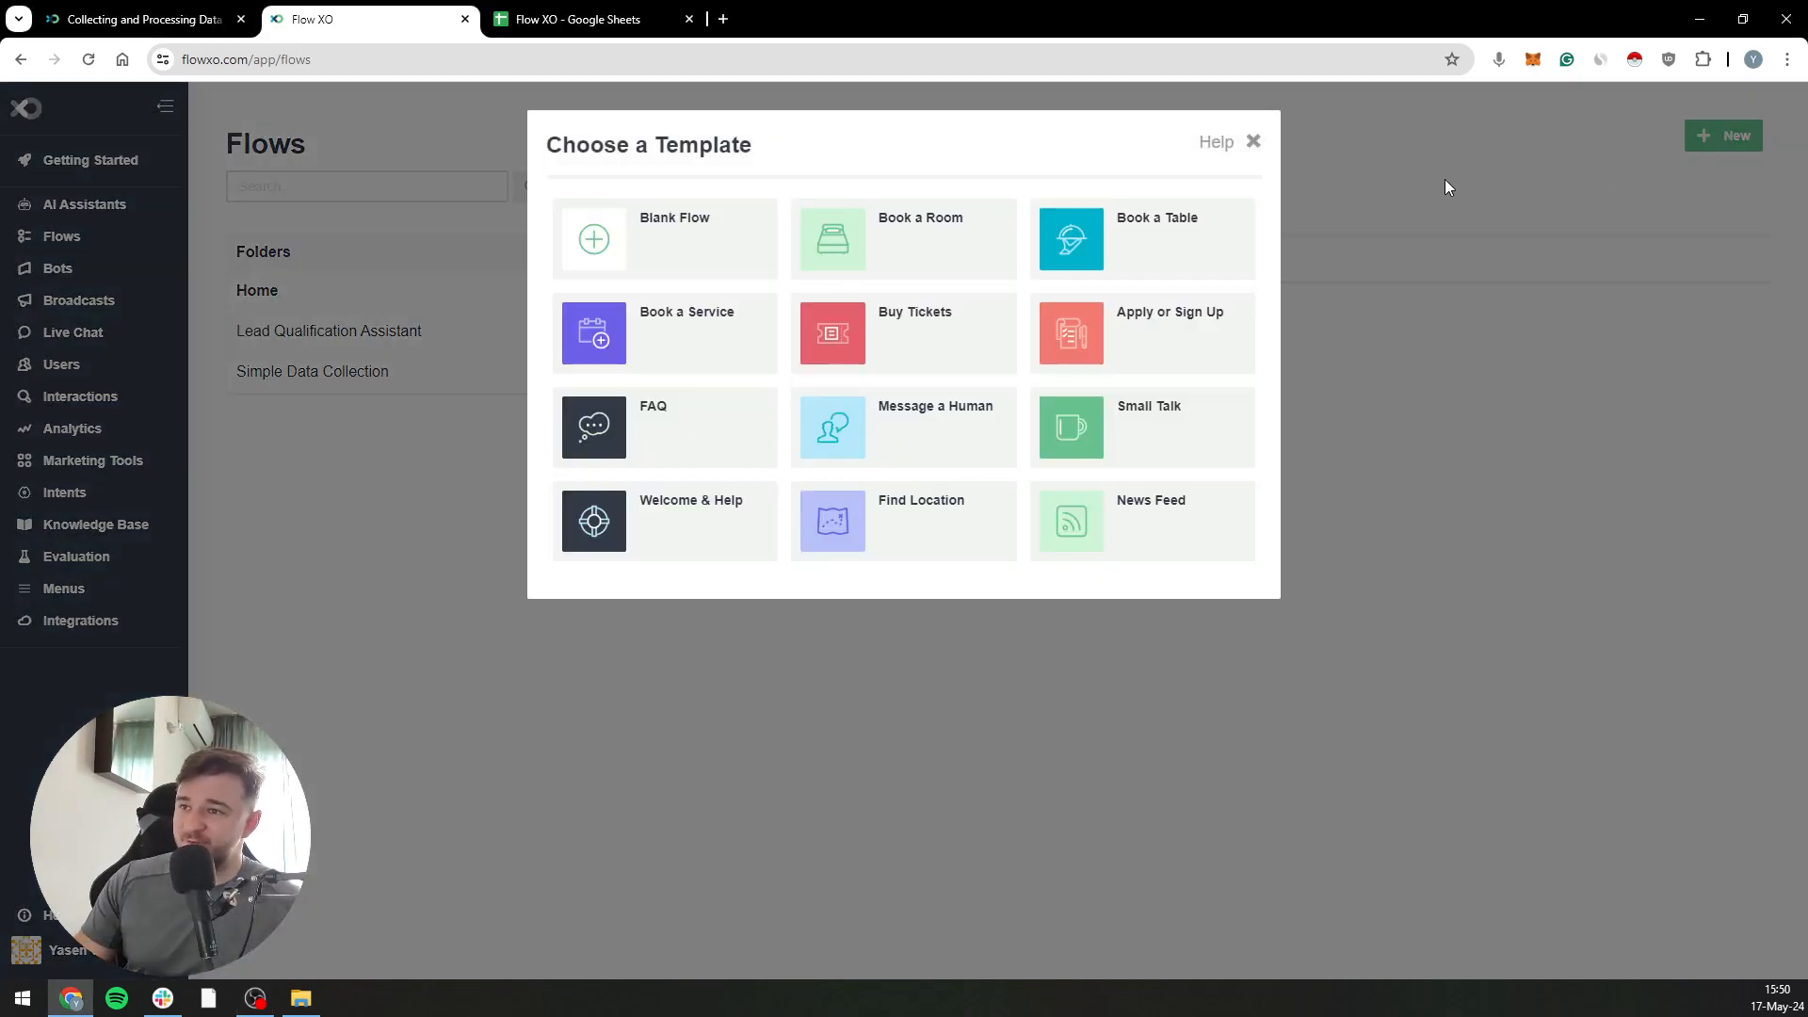
pyautogui.click(682, 256)
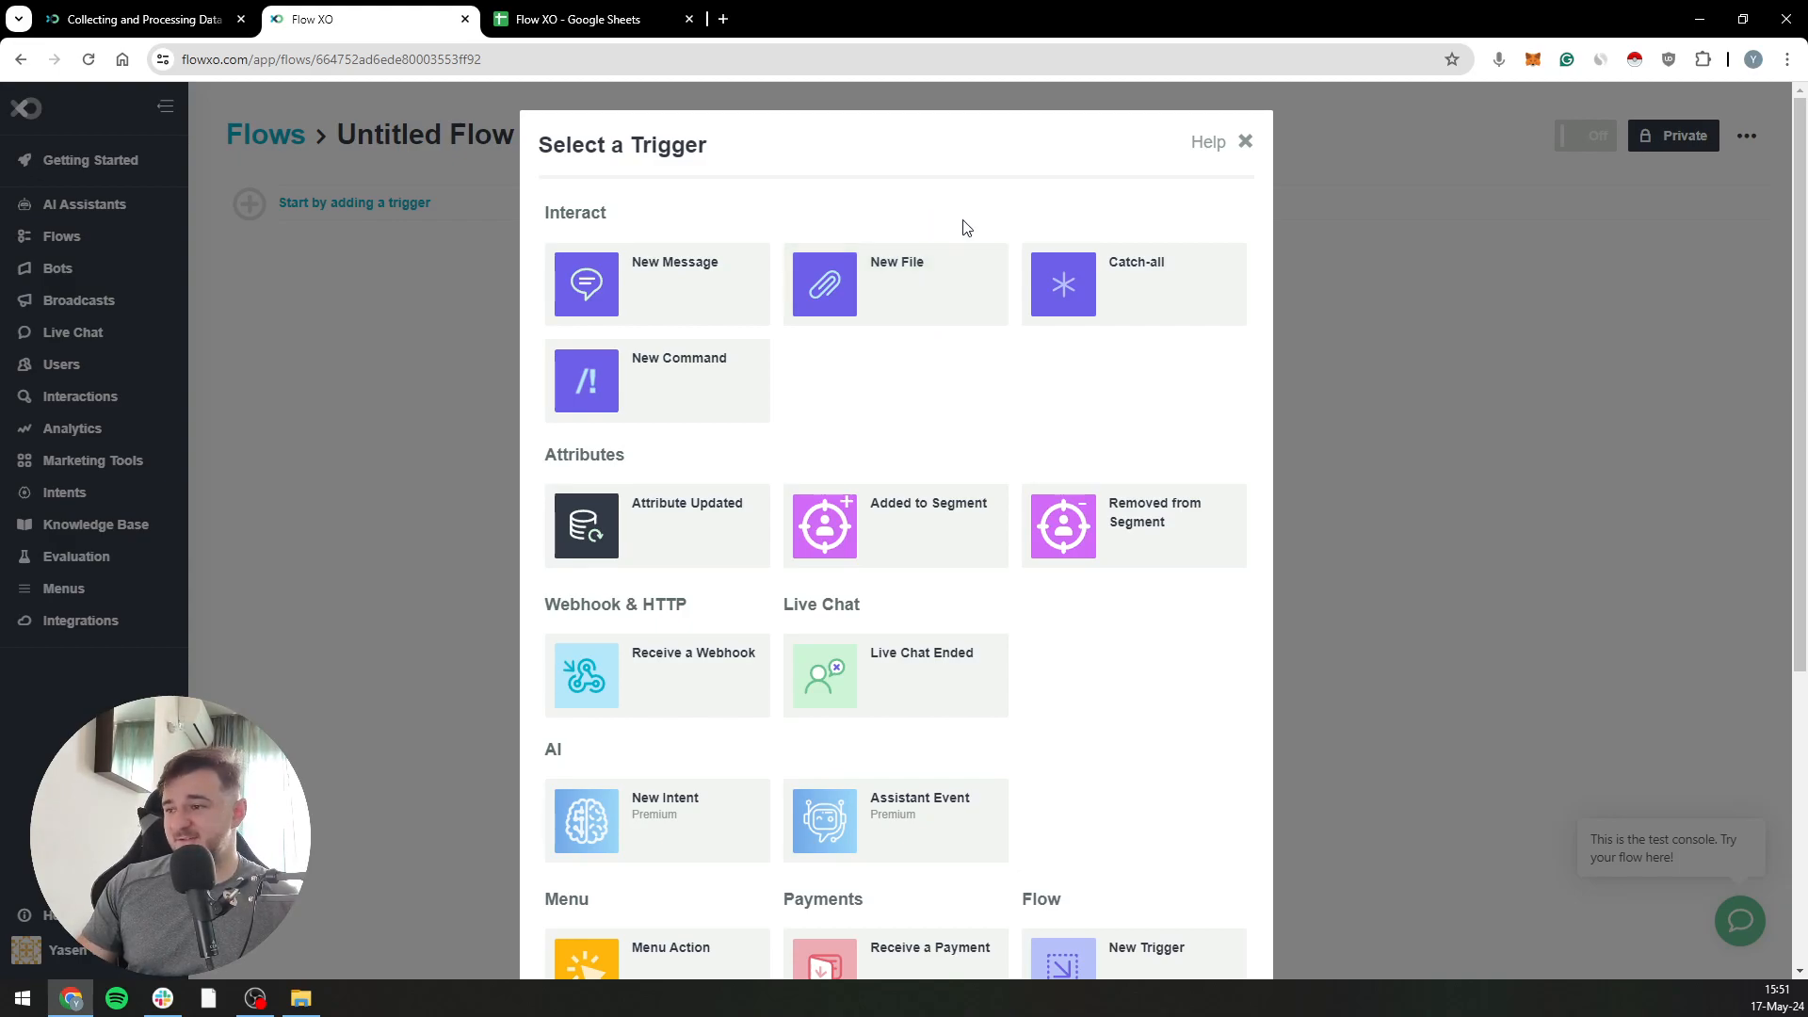
# Add an Assistant Event trigger that responds to Assistant Run Completed for the Simple Data Collection assistant
pyautogui.scroll(-5, 952, 396)
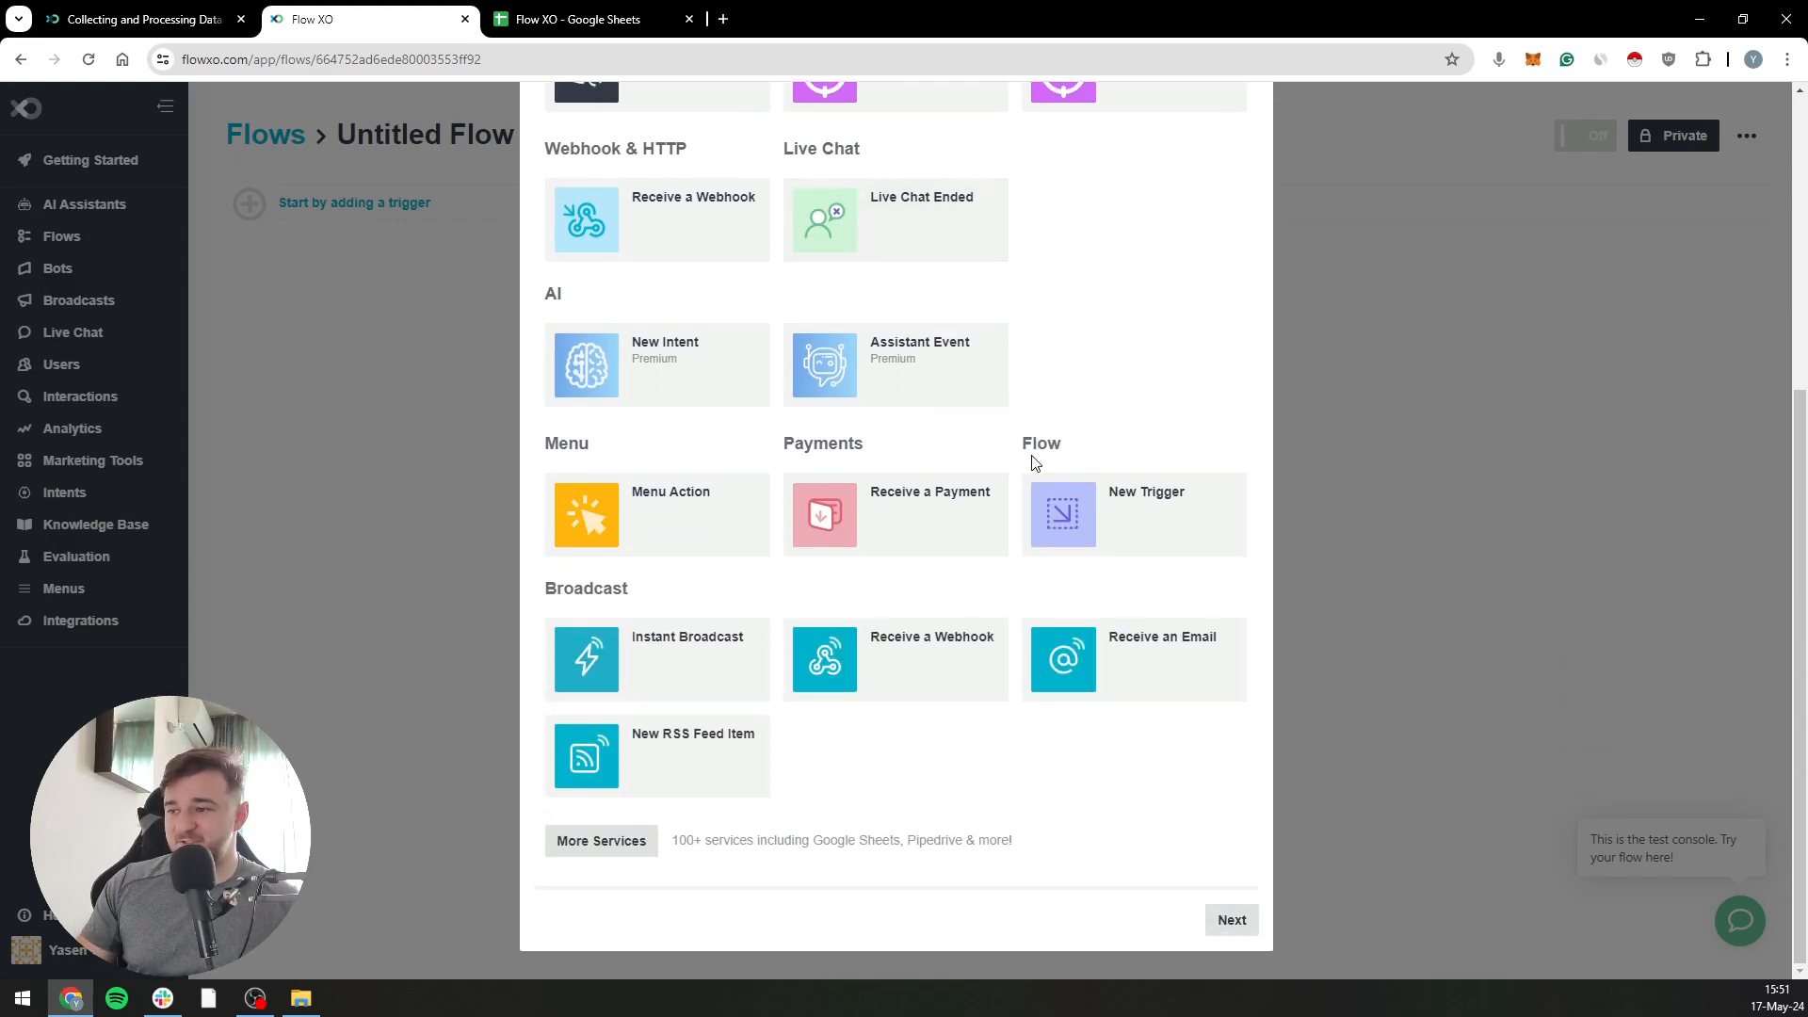
pyautogui.click(942, 372)
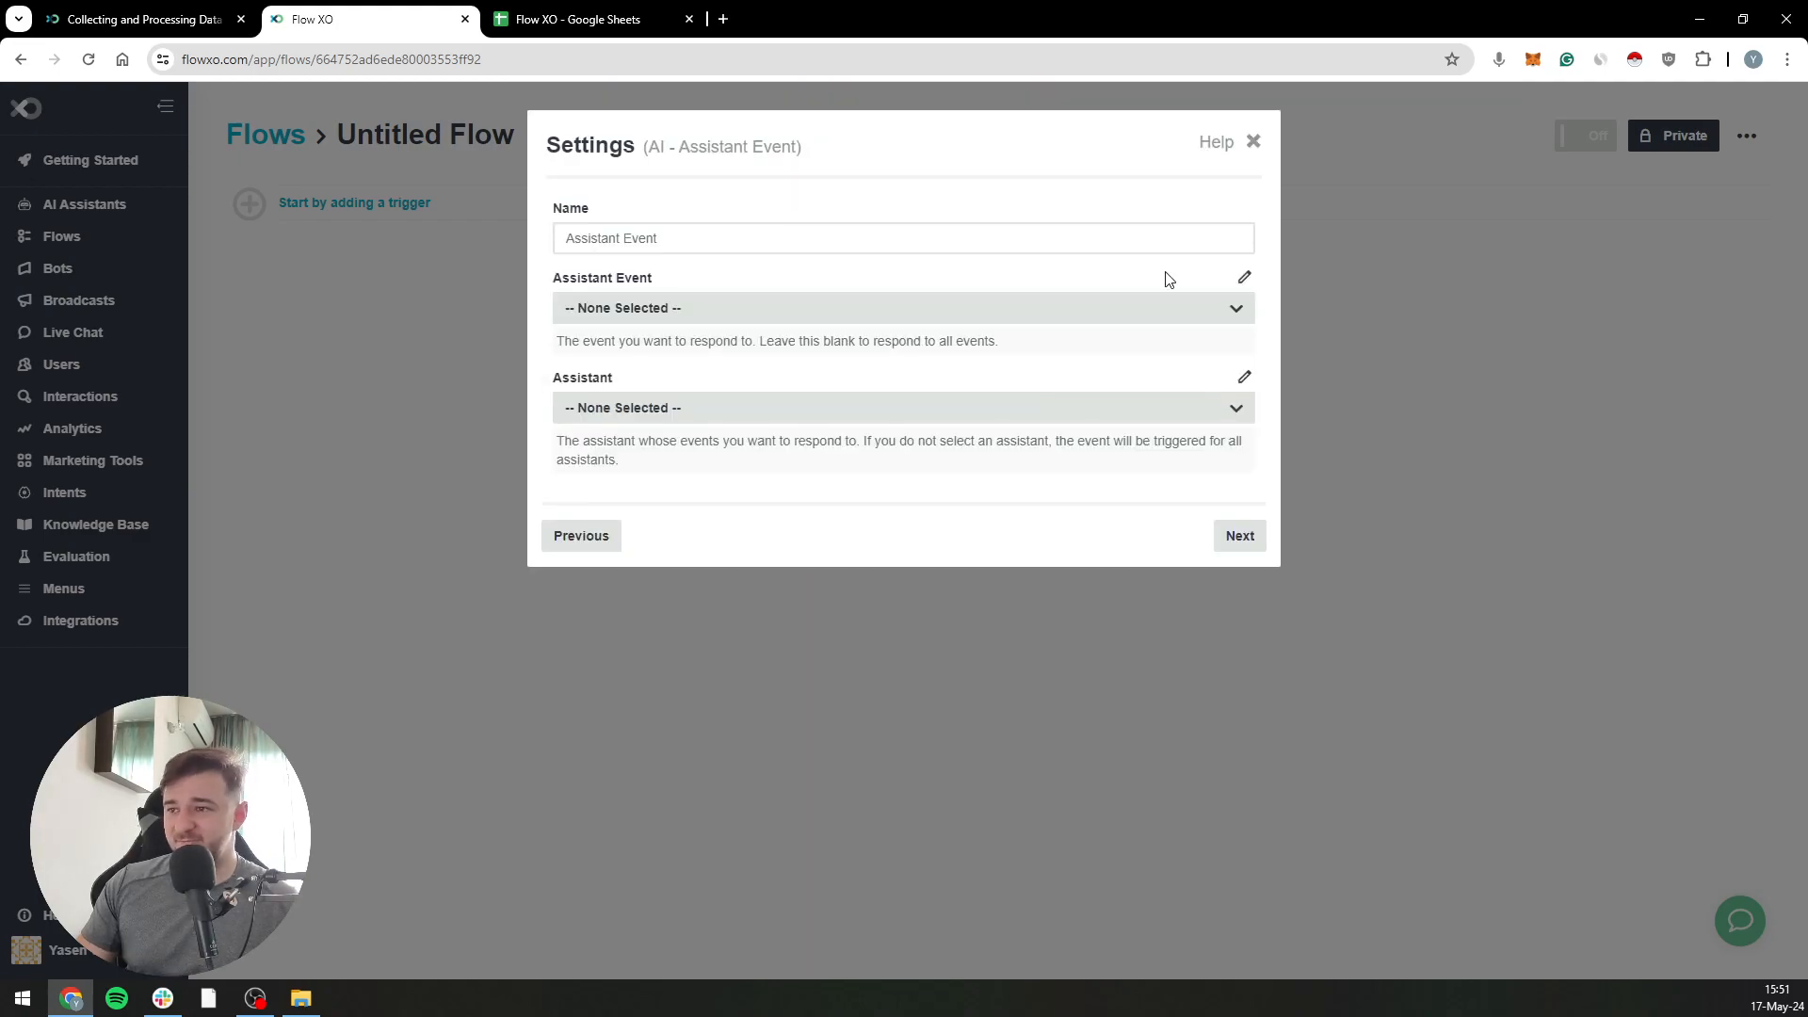
pyautogui.click(704, 311)
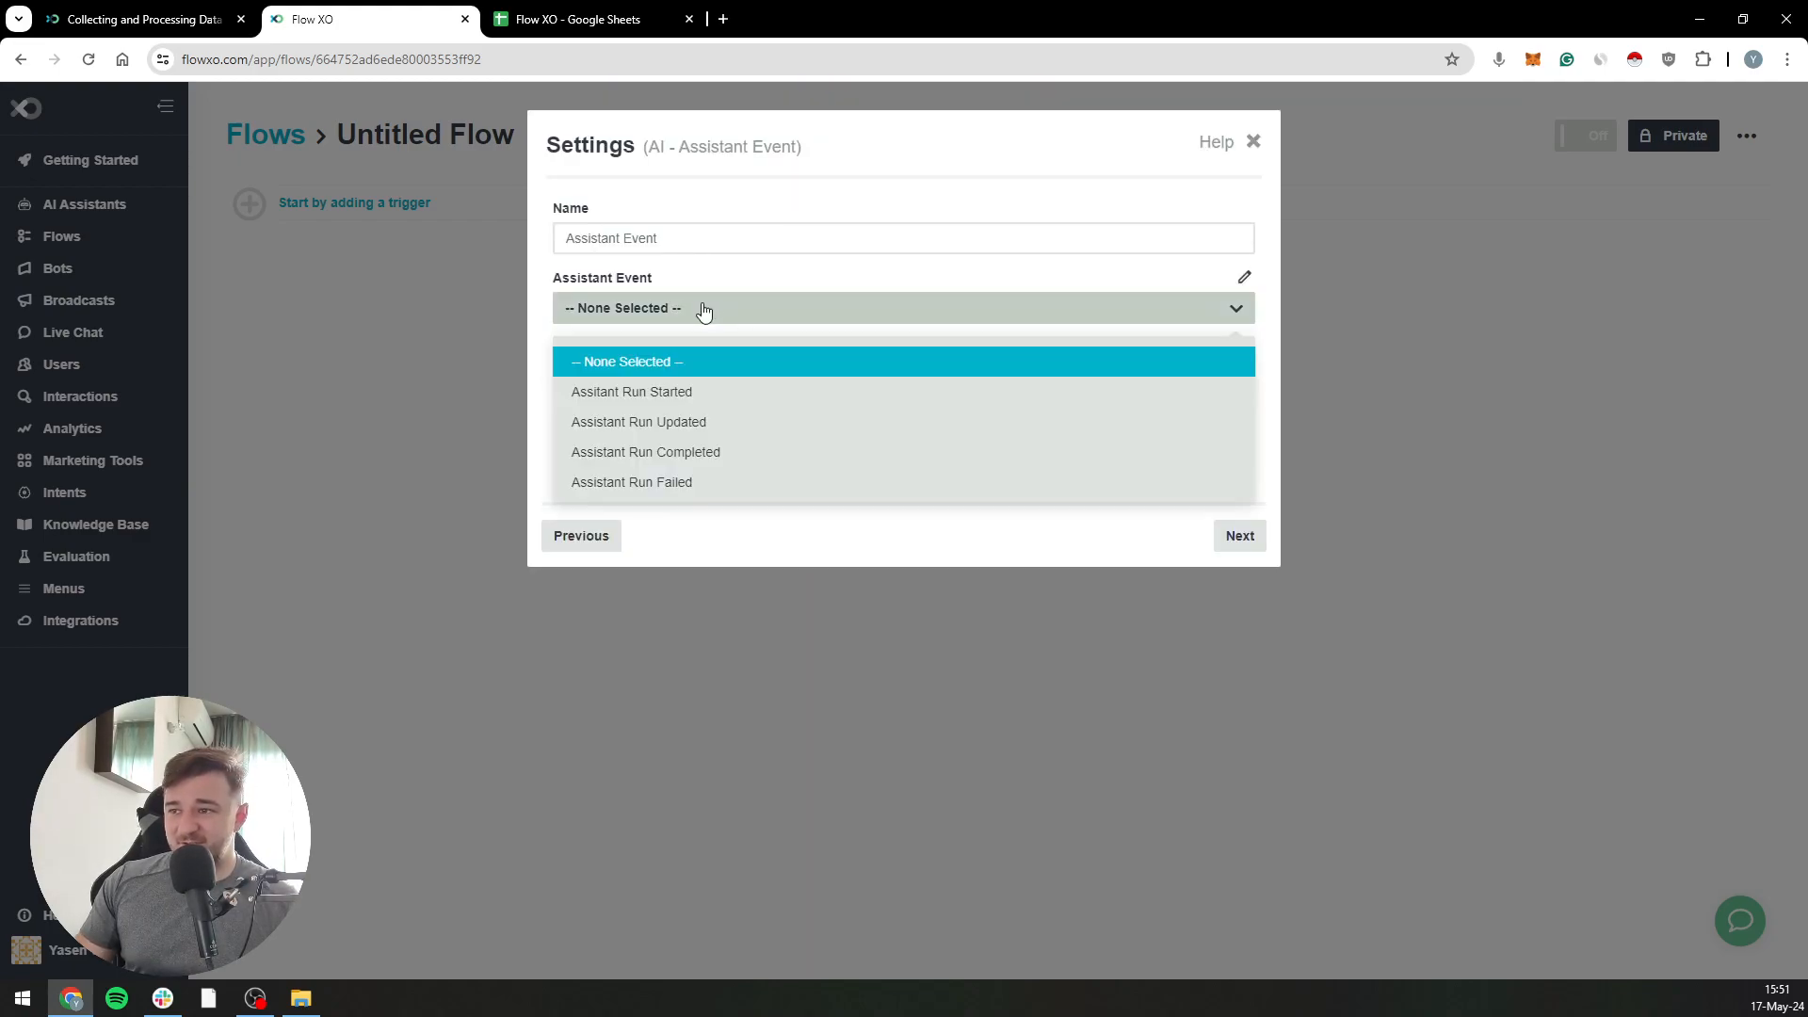
pyautogui.click(737, 462)
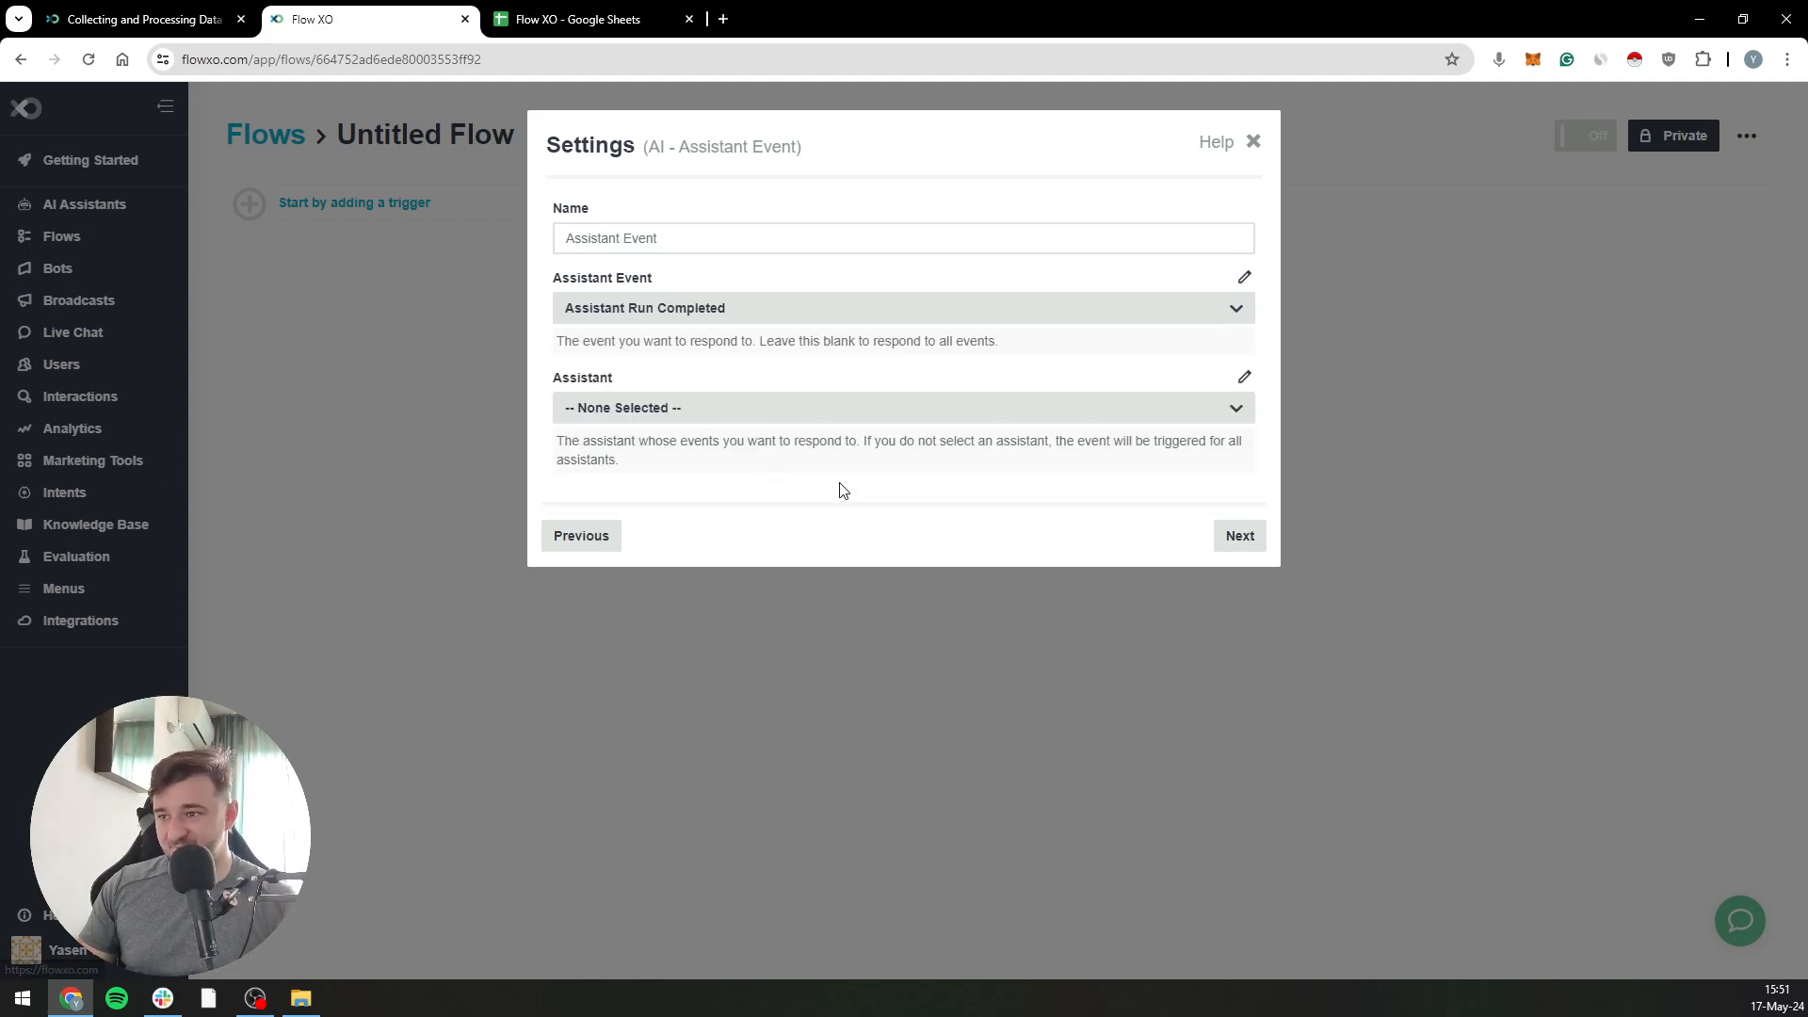
pyautogui.click(681, 415)
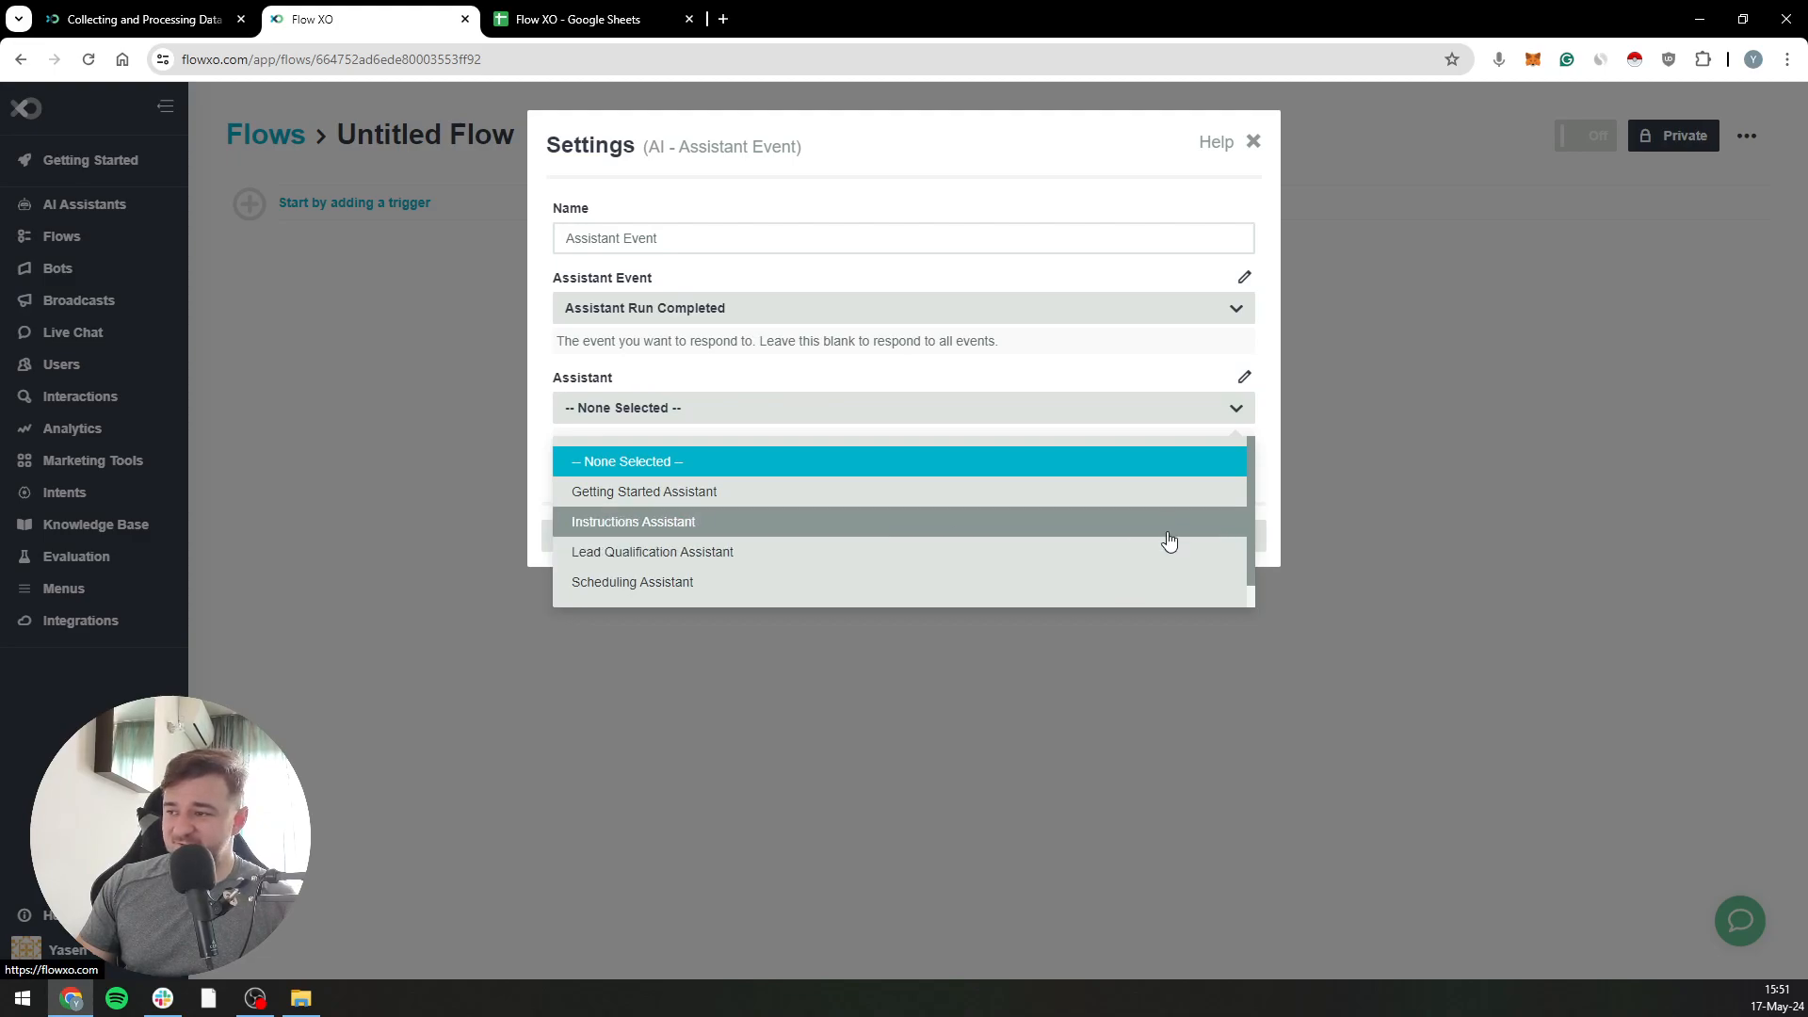
pyautogui.scroll(-1, 1171, 504)
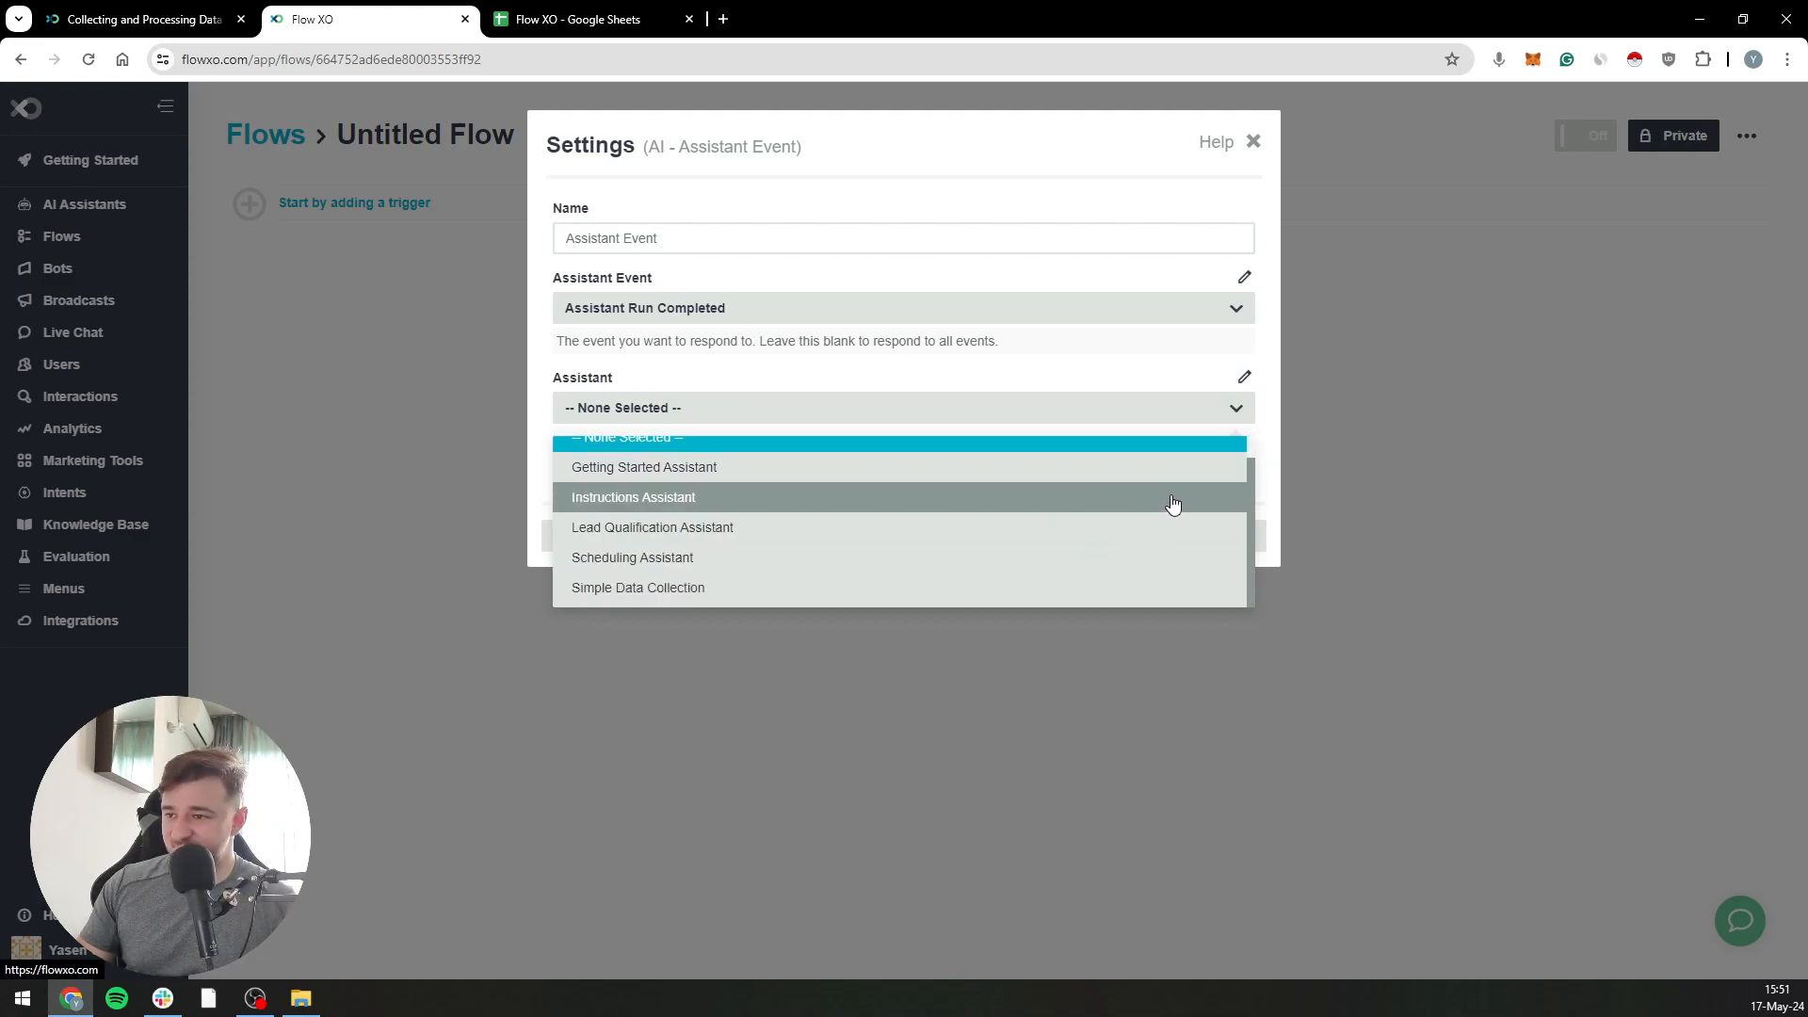
pyautogui.click(712, 600)
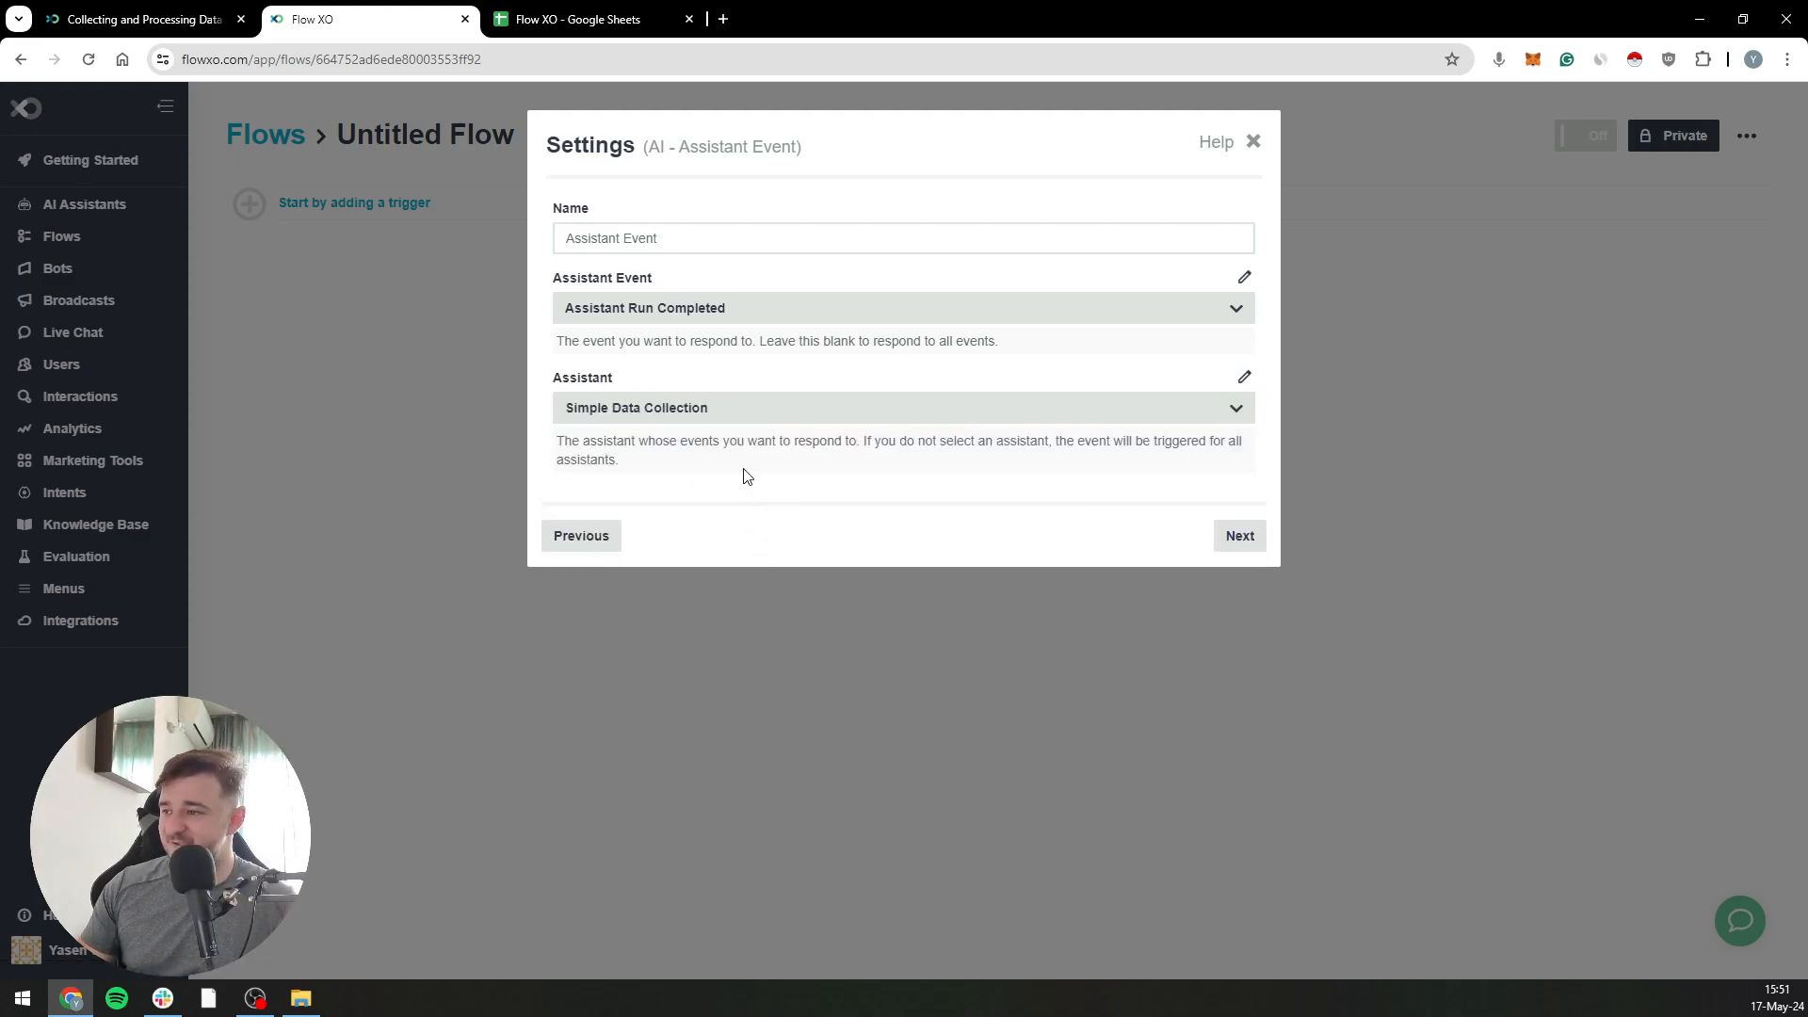
pyautogui.click(1236, 538)
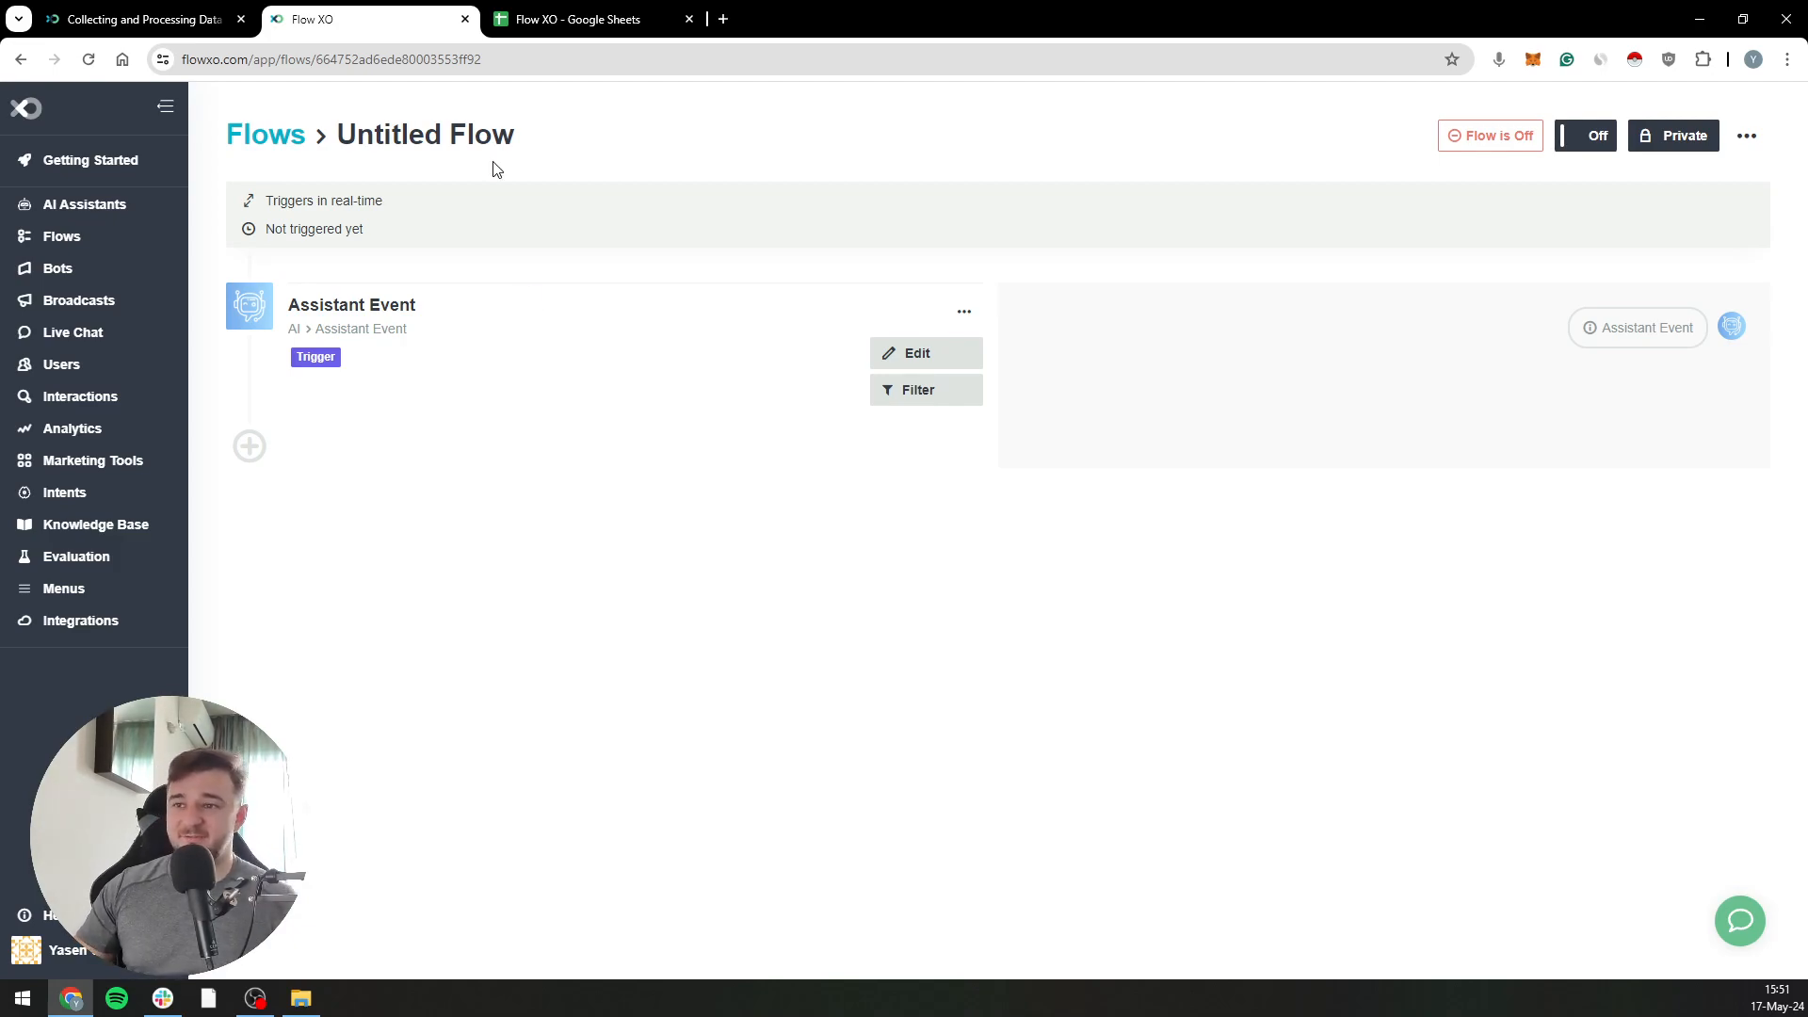
# Switch to the Flow XO spreadsheet in Google Sheets and examine the column headers in row 1
pyautogui.click(591, 7)
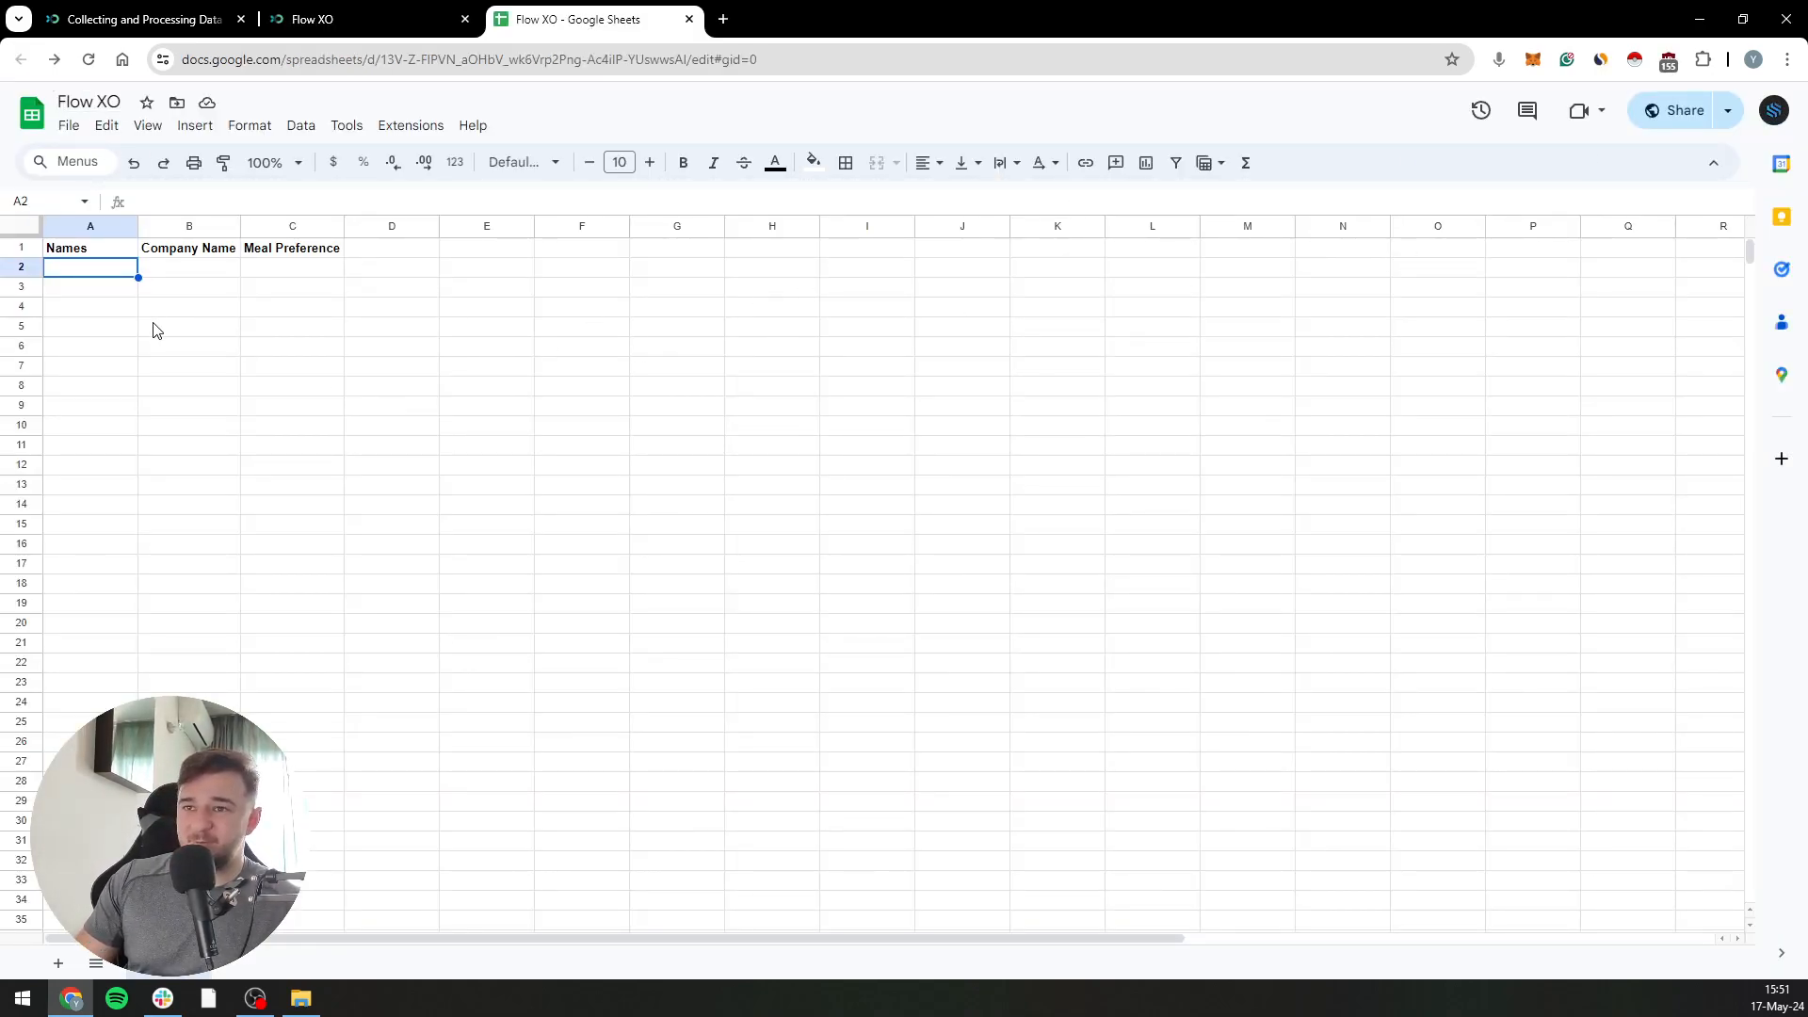
pyautogui.click(78, 252)
pyautogui.click(211, 251)
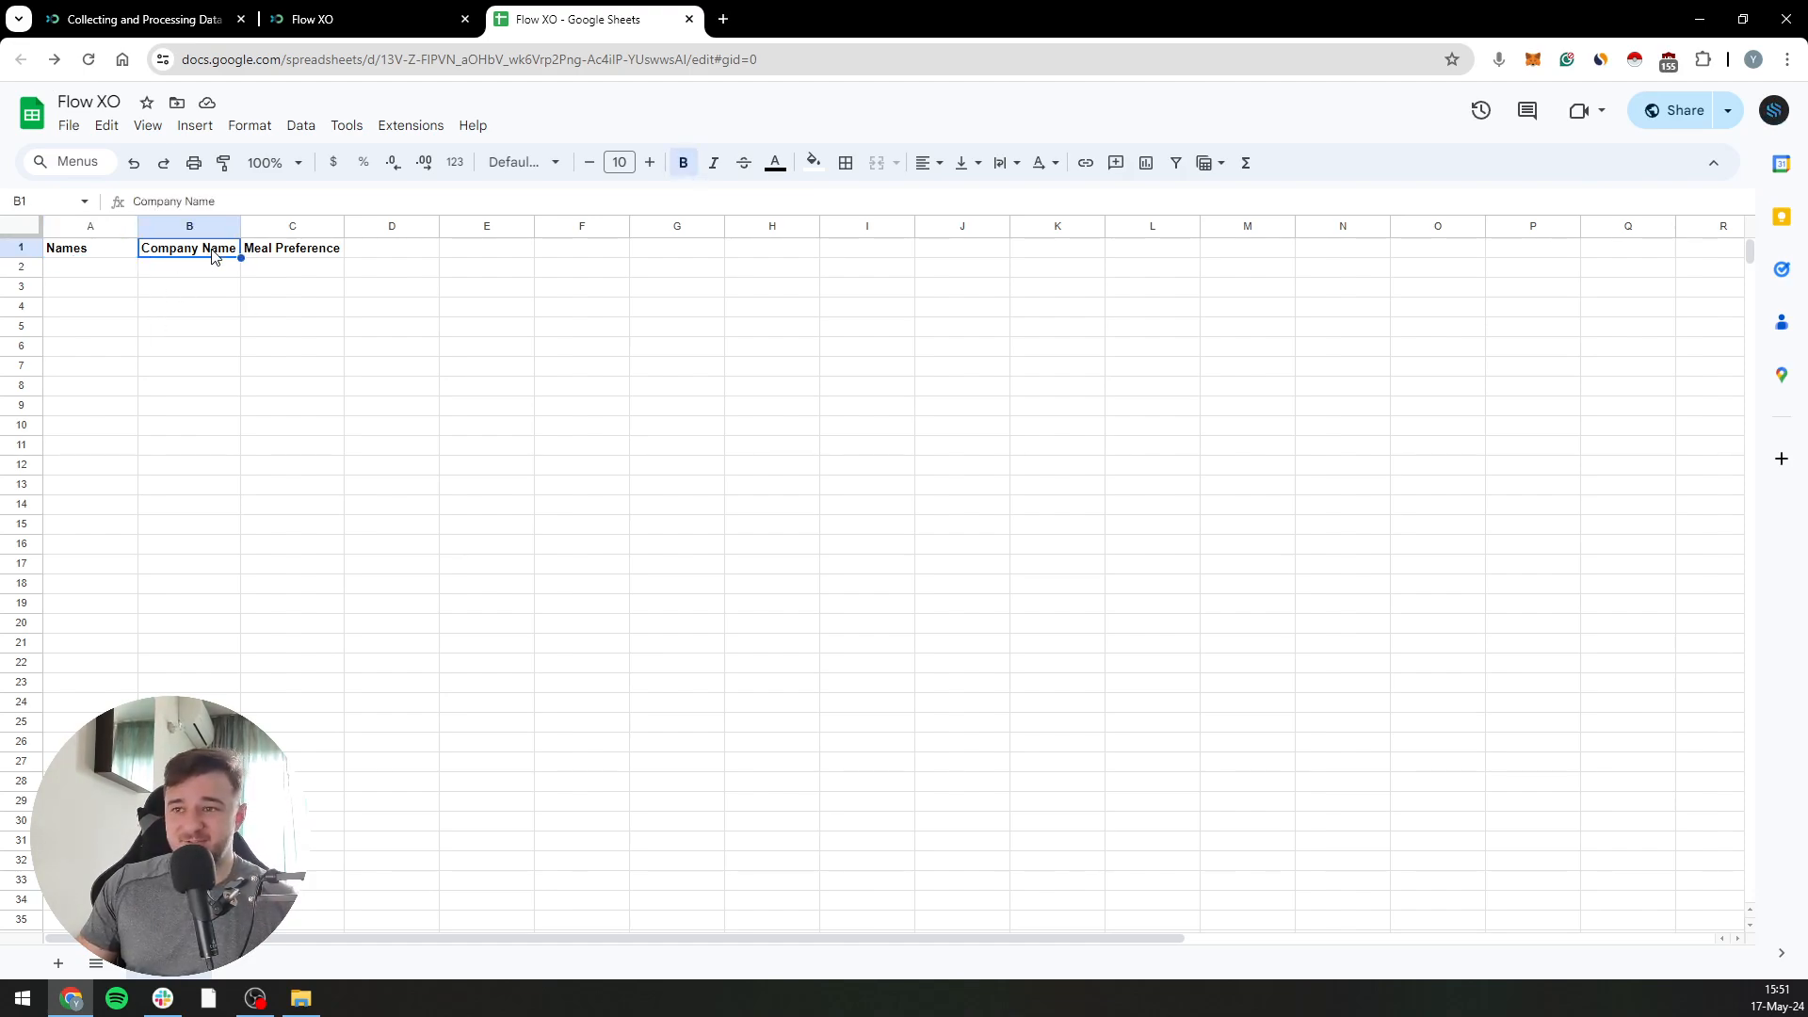
pyautogui.click(303, 260)
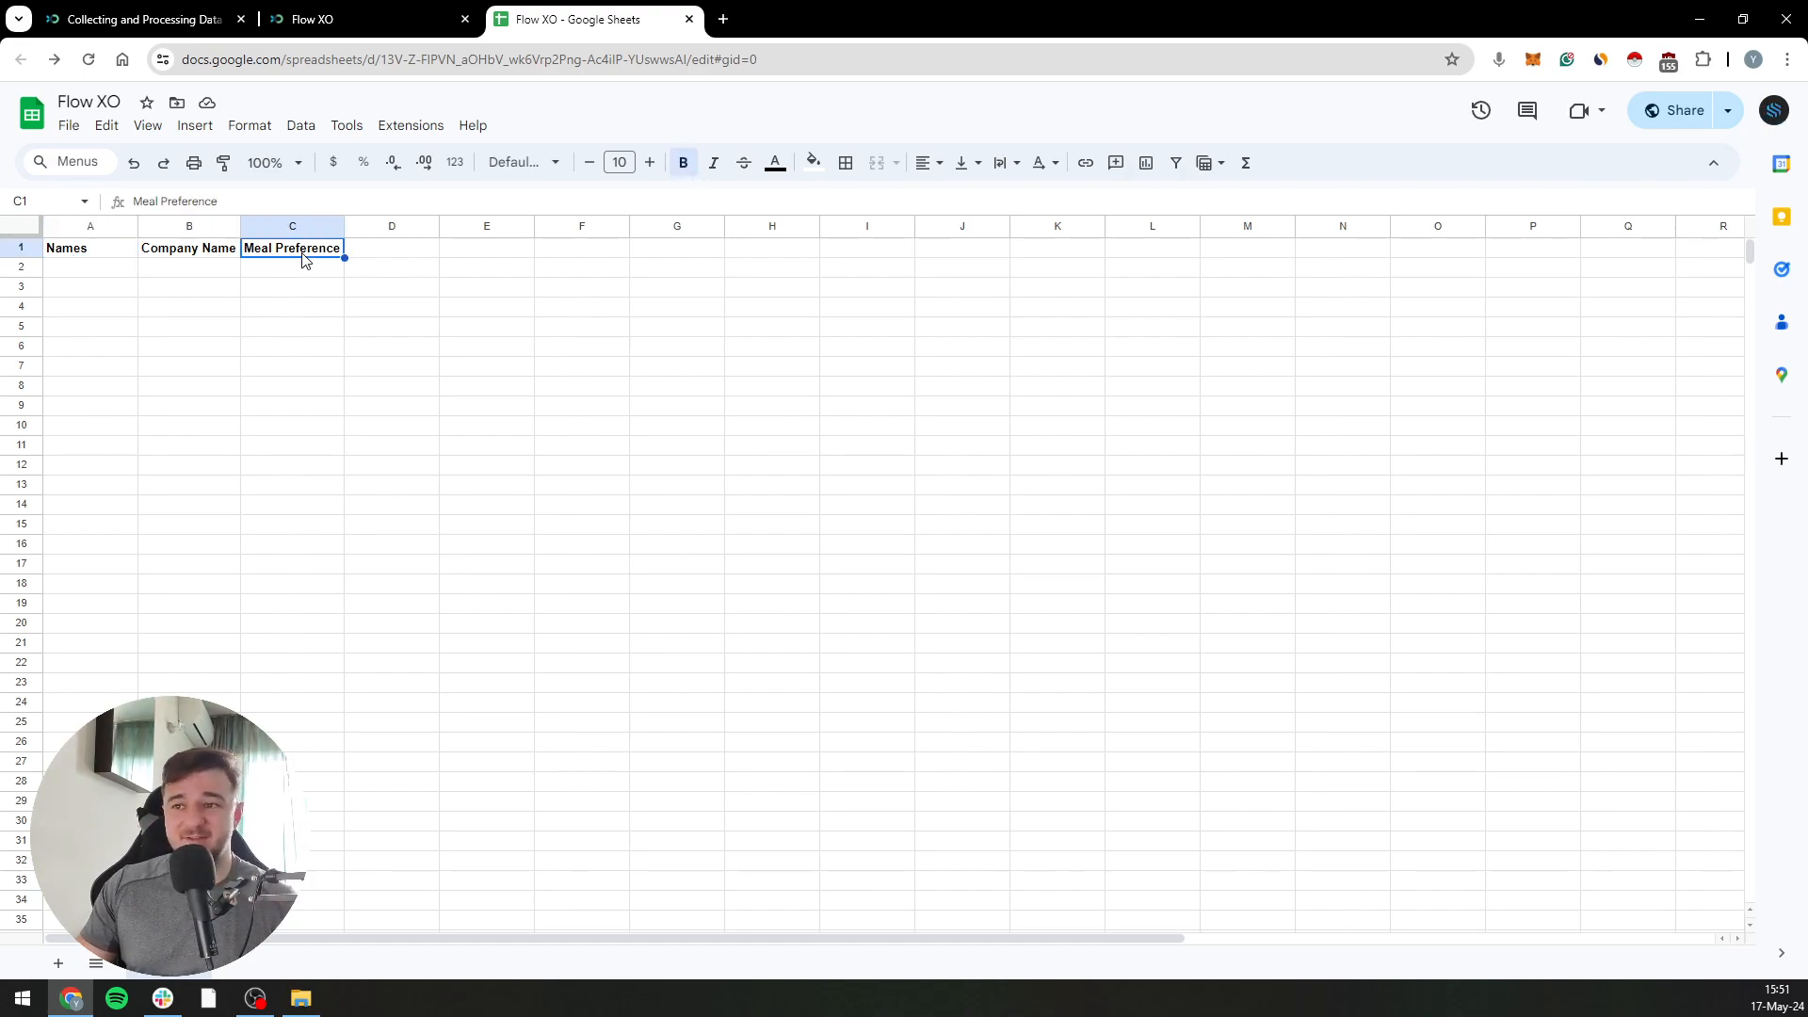
pyautogui.click(415, 258)
pyautogui.click(472, 251)
pyautogui.click(586, 256)
pyautogui.click(595, 228)
pyautogui.click(620, 257)
pyautogui.click(697, 255)
pyautogui.click(763, 254)
pyautogui.click(414, 258)
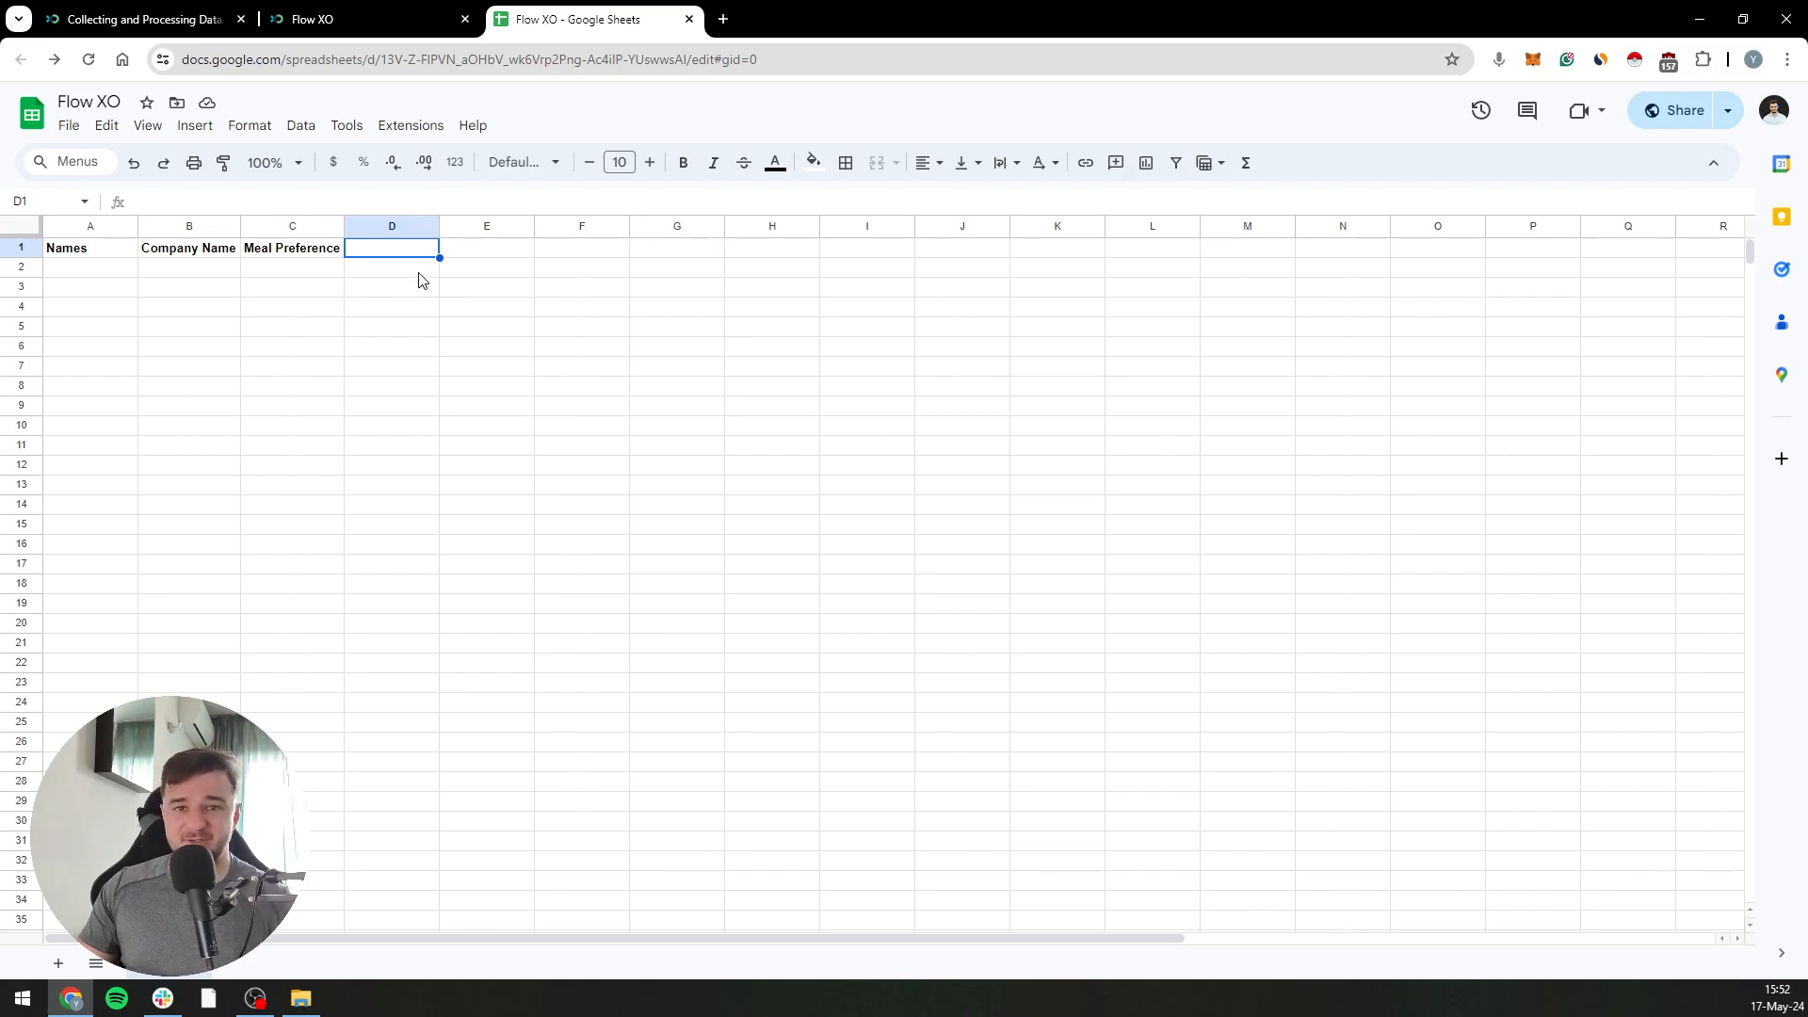
pyautogui.moveTo(122, 250); pyautogui.dragTo(316, 259)
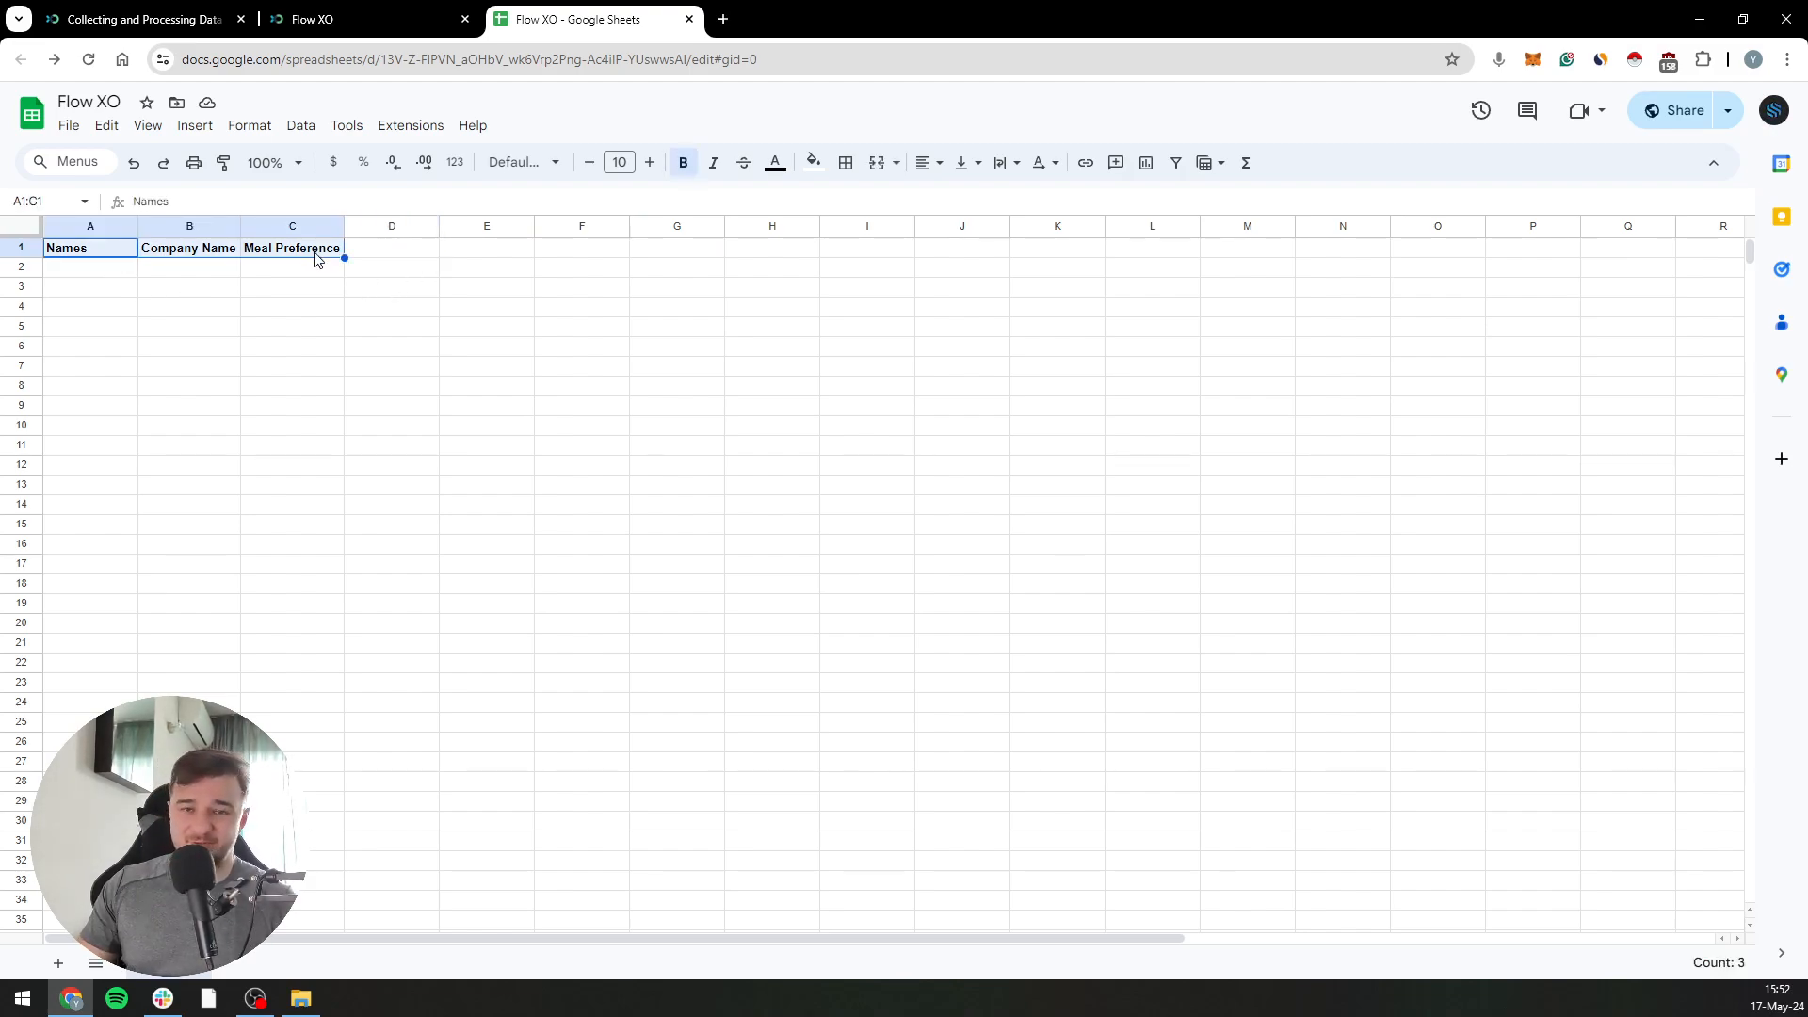
pyautogui.click(120, 270)
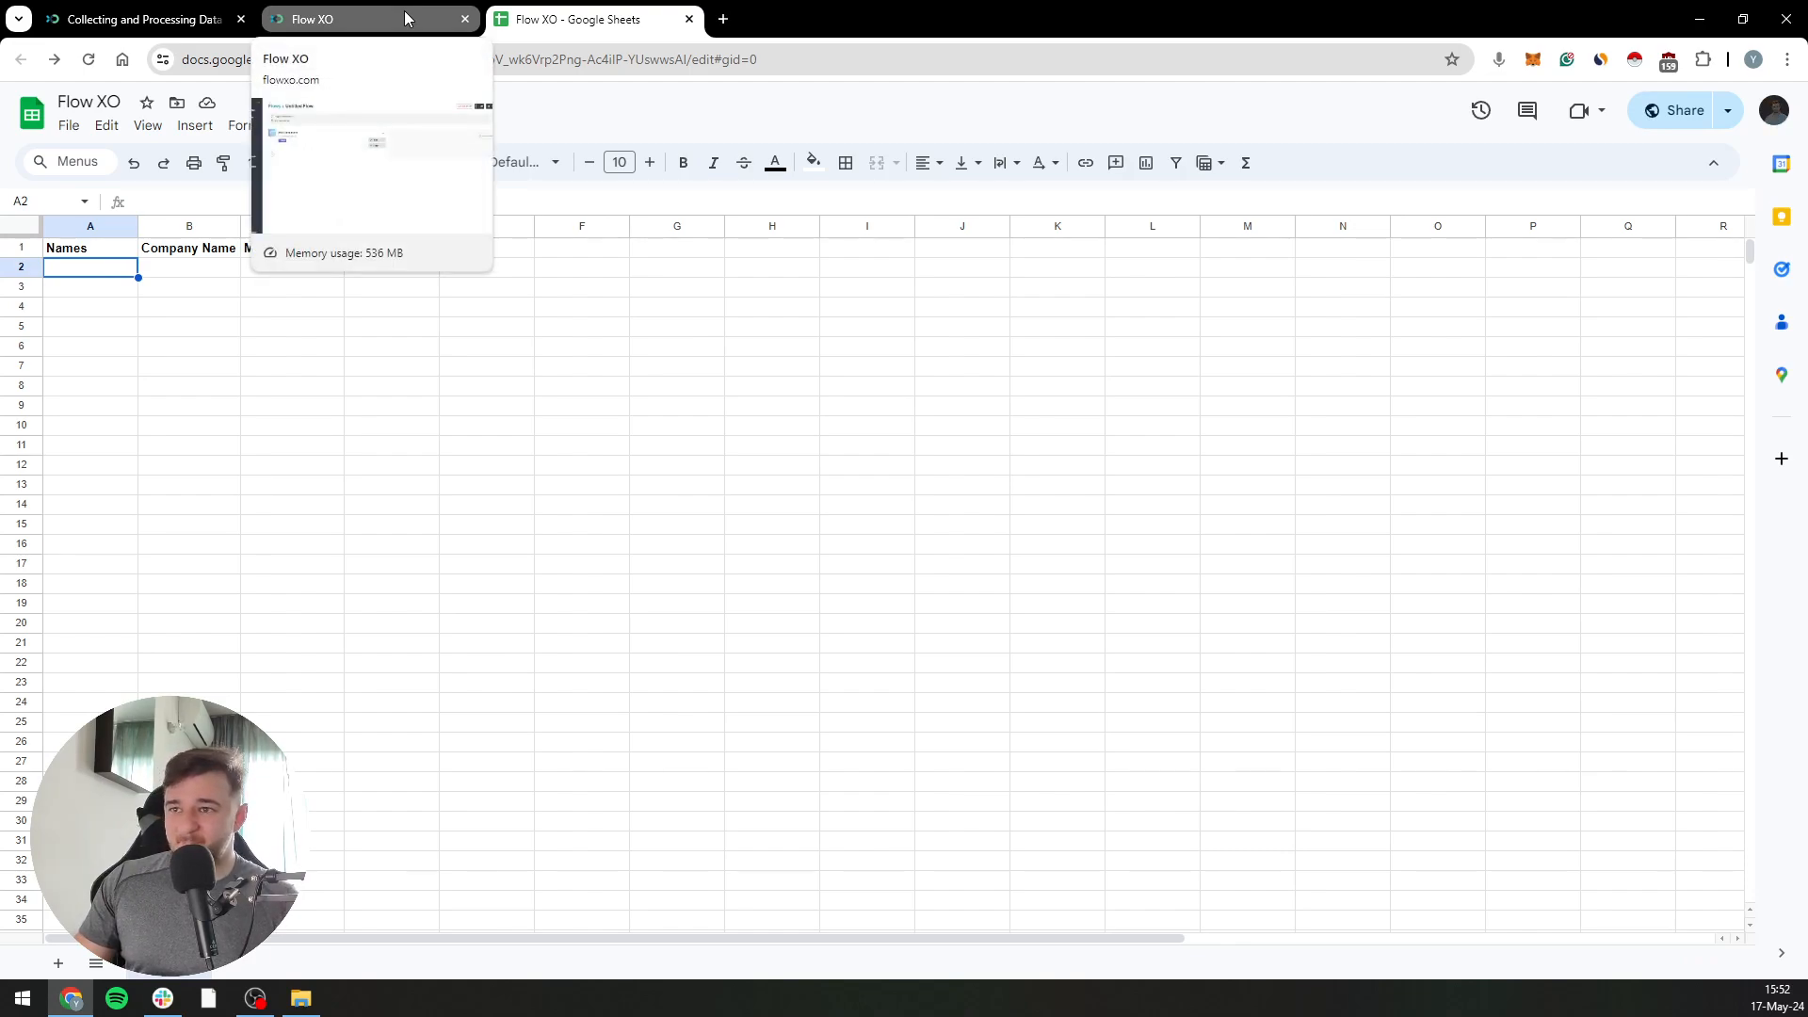
# Return to the Flow XO flow and add a Google Sheets Add a Row action using the connected Google Sheets account
pyautogui.click(405, 19)
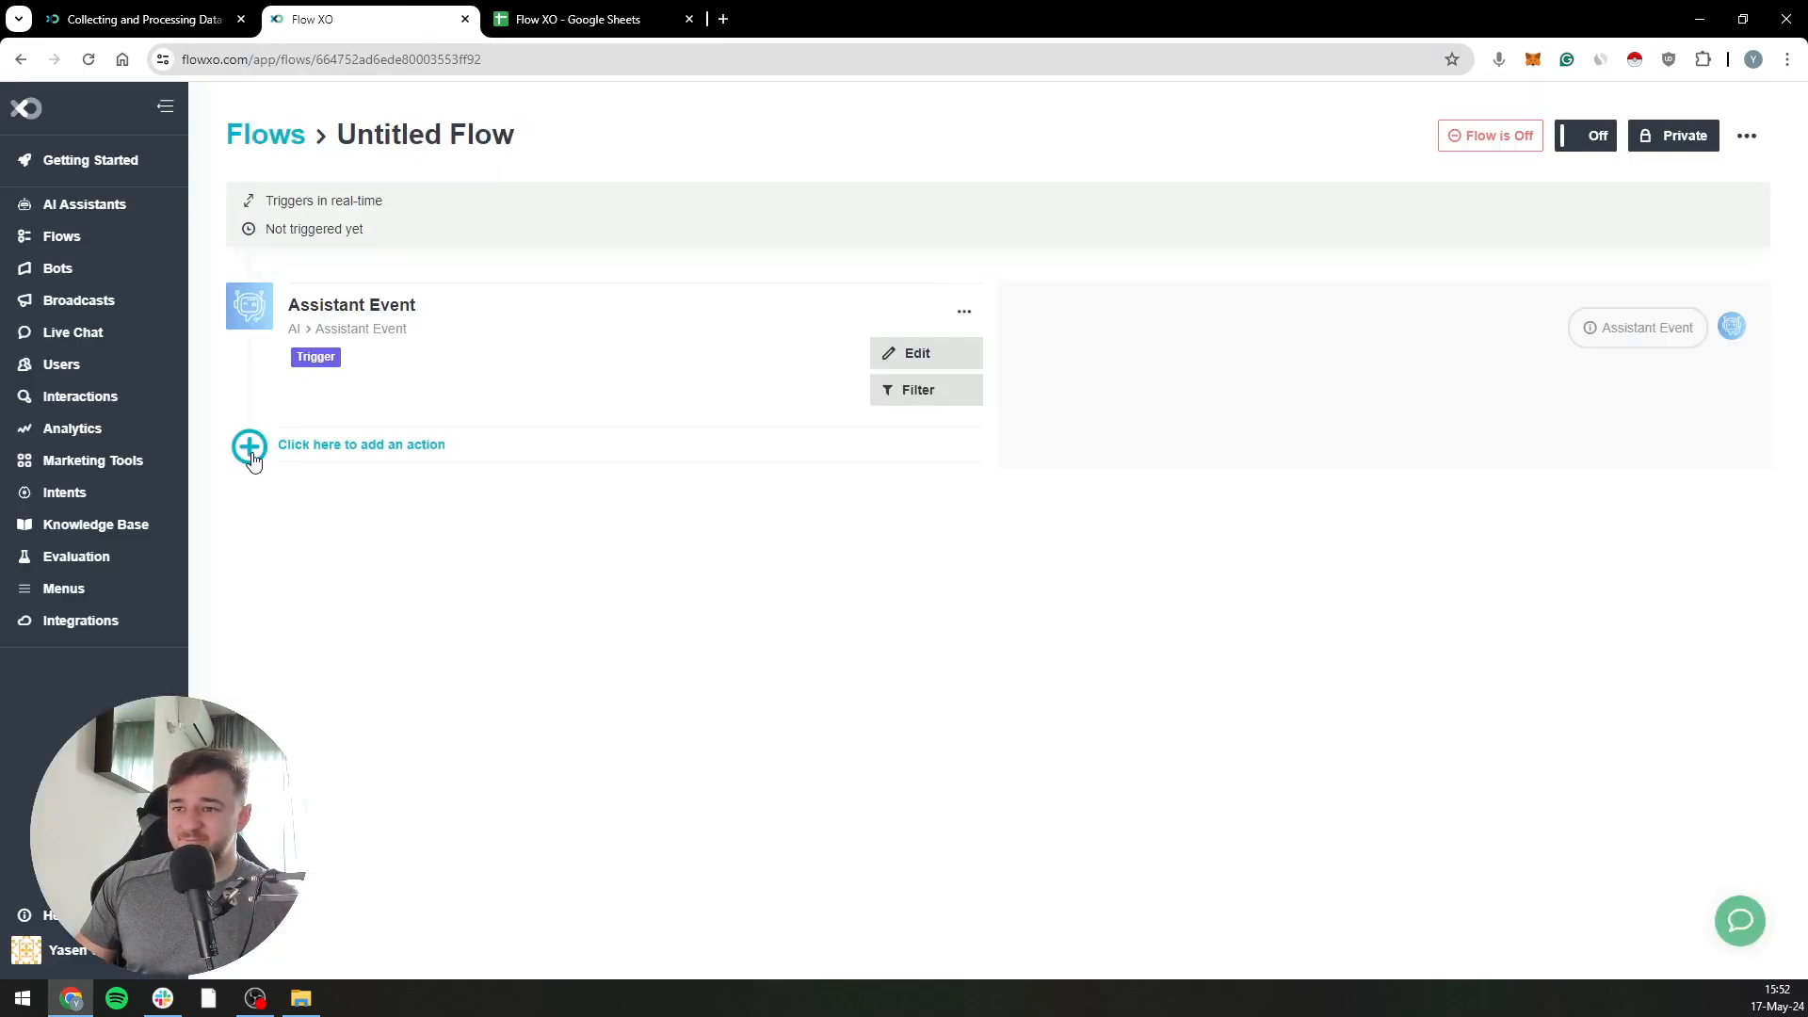
pyautogui.click(252, 459)
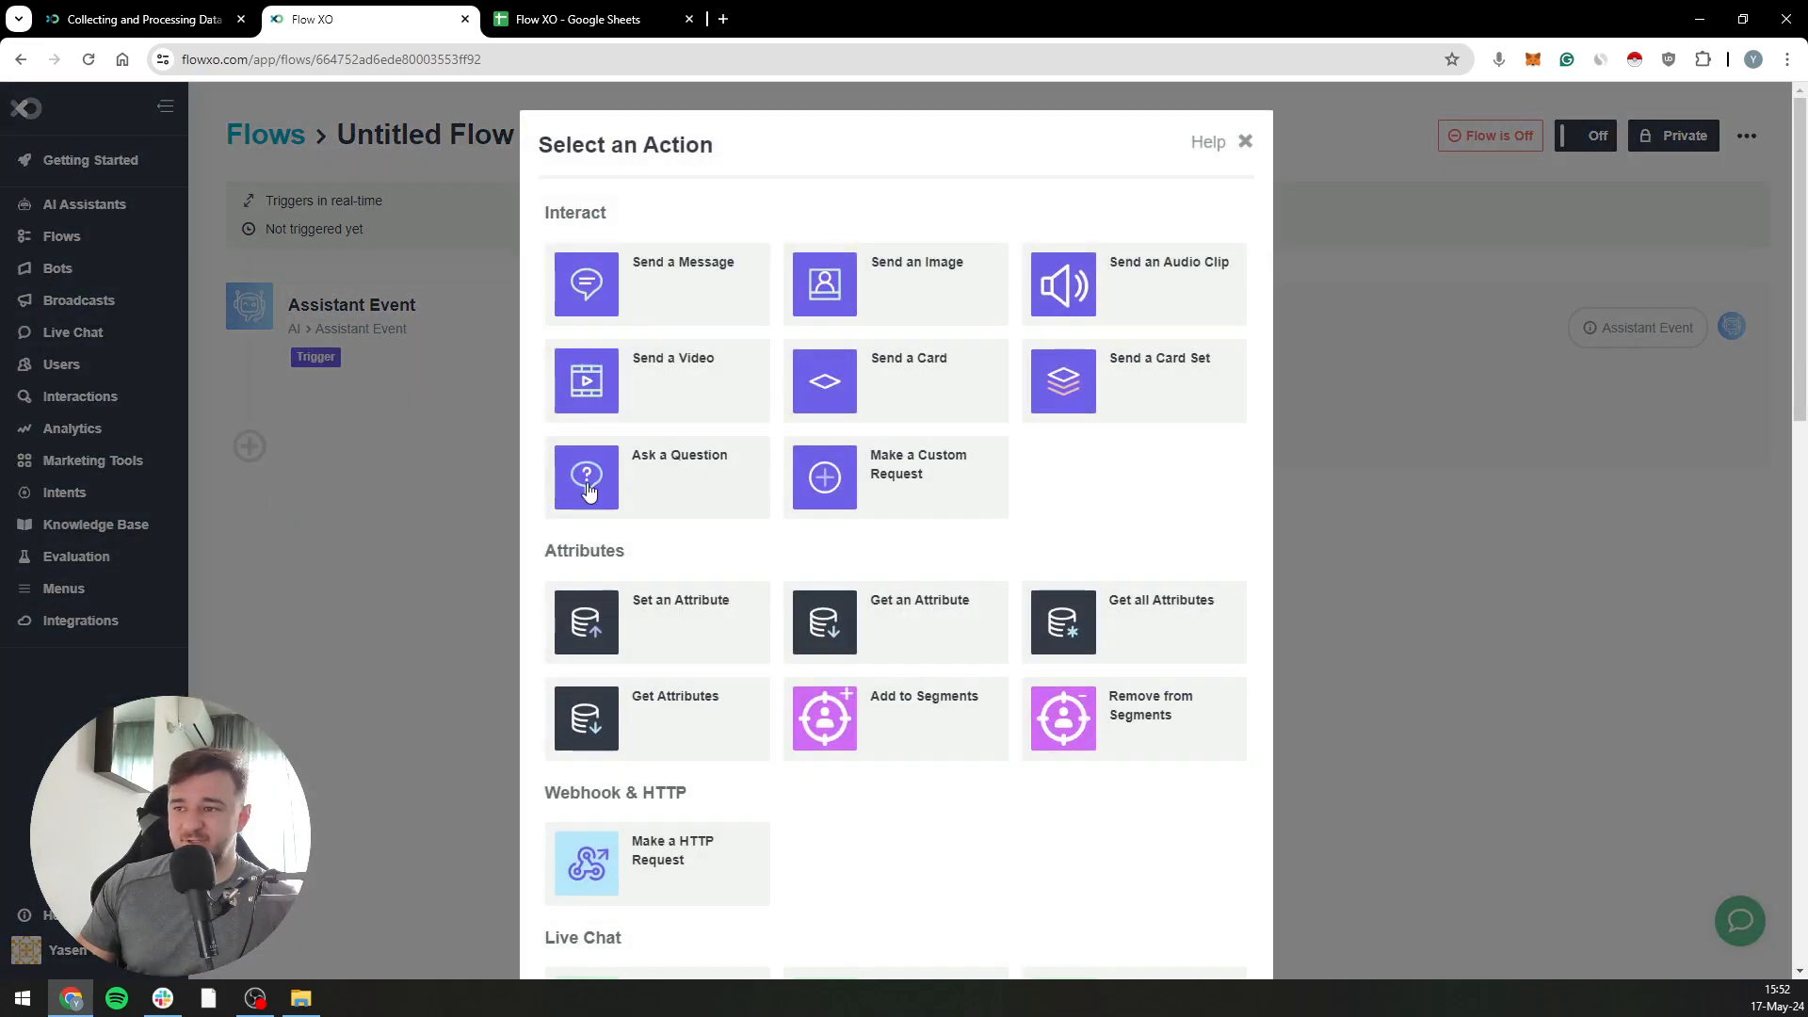
pyautogui.scroll(-15, 670, 517)
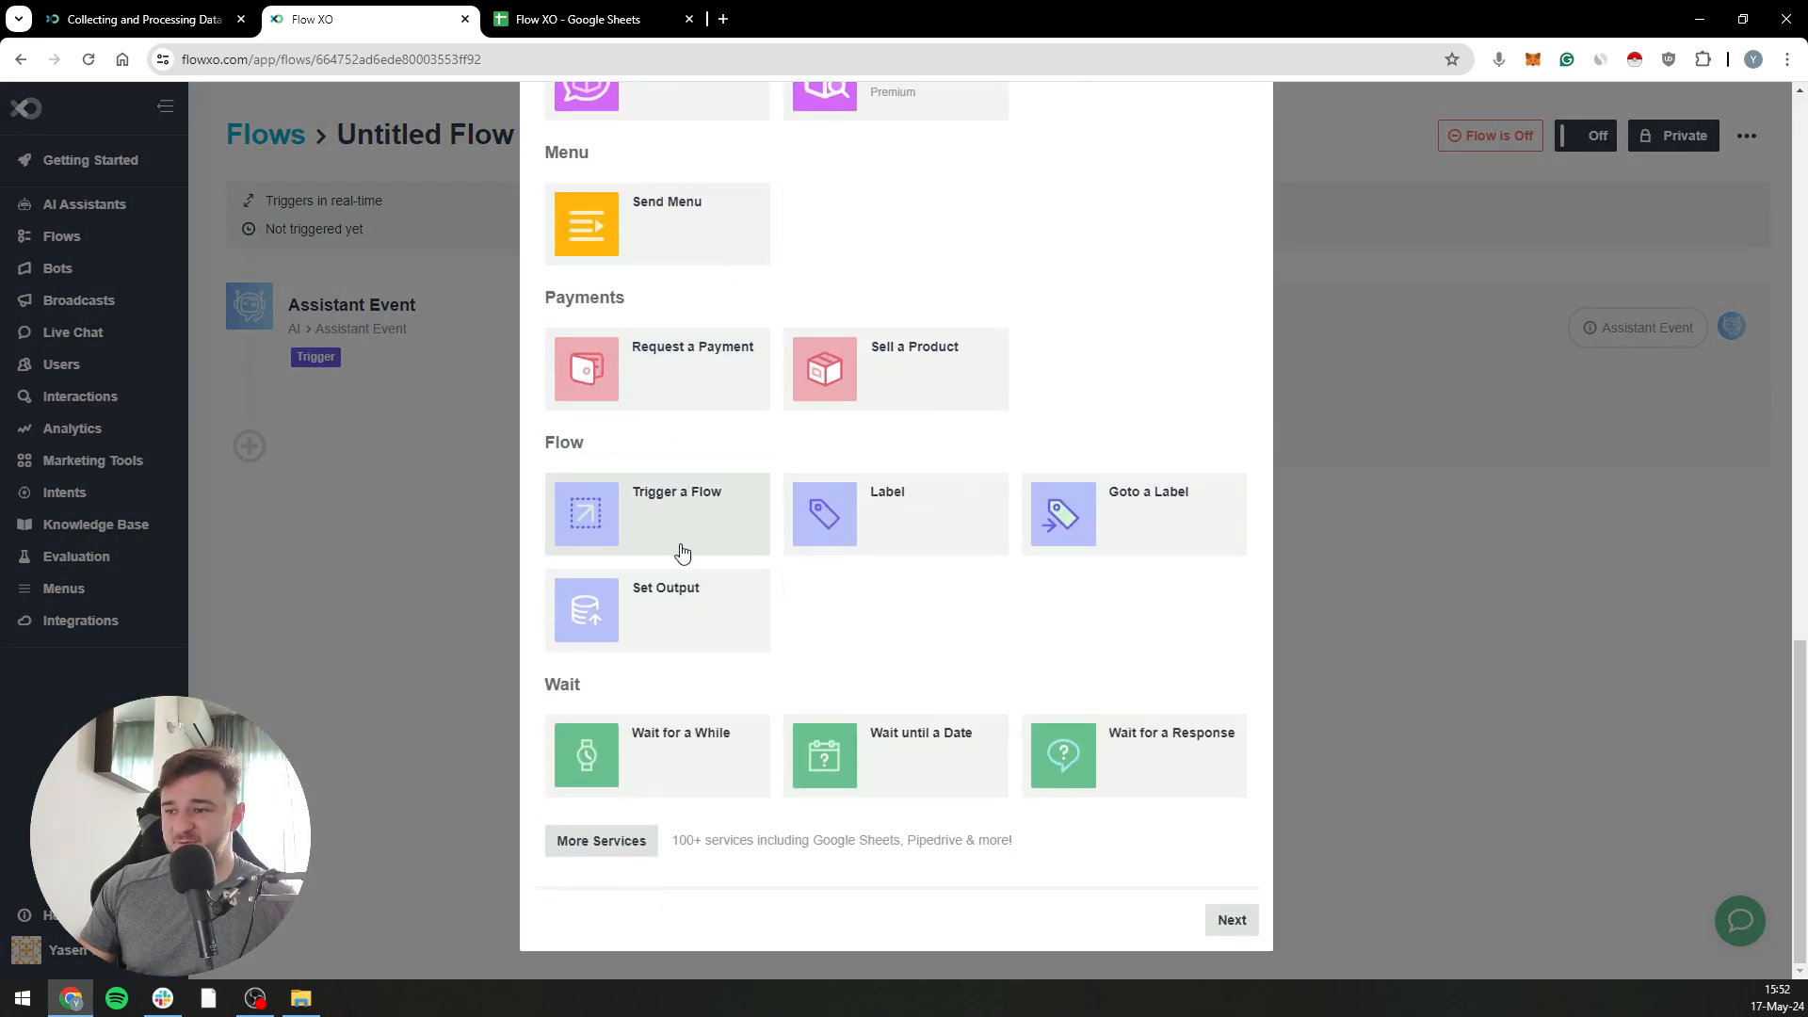
pyautogui.click(625, 846)
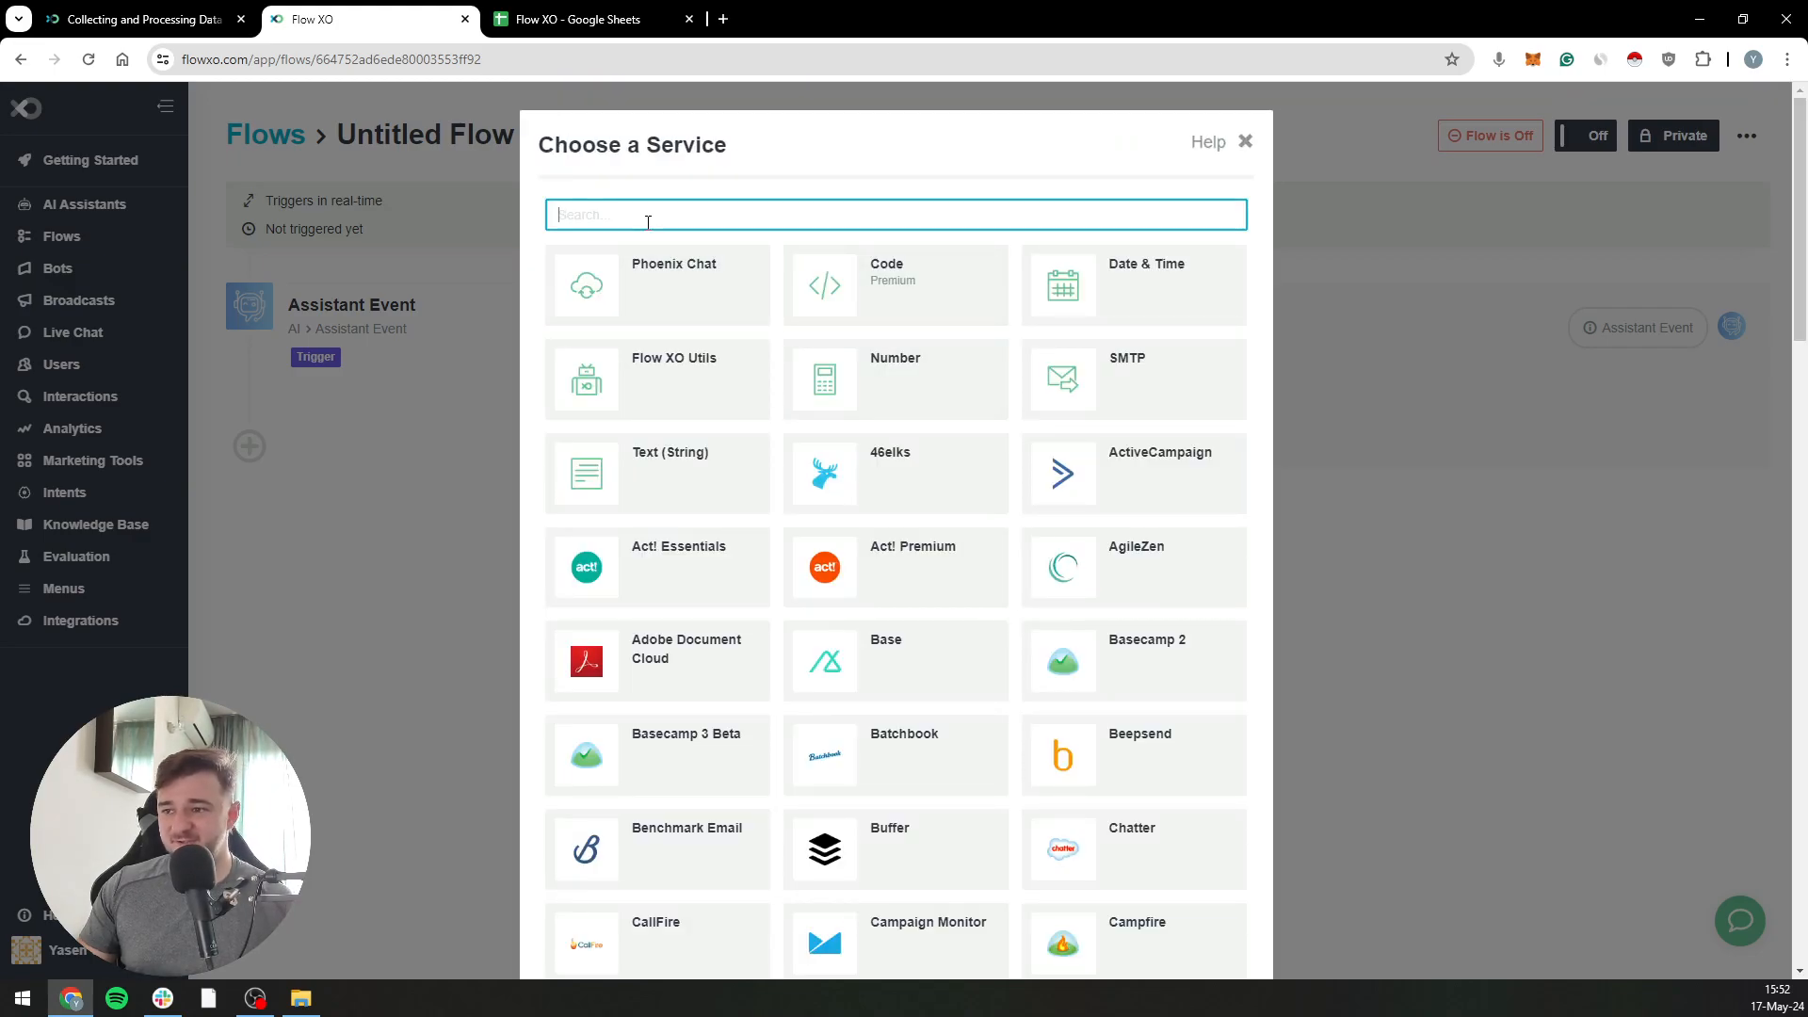
pyautogui.write('googl')
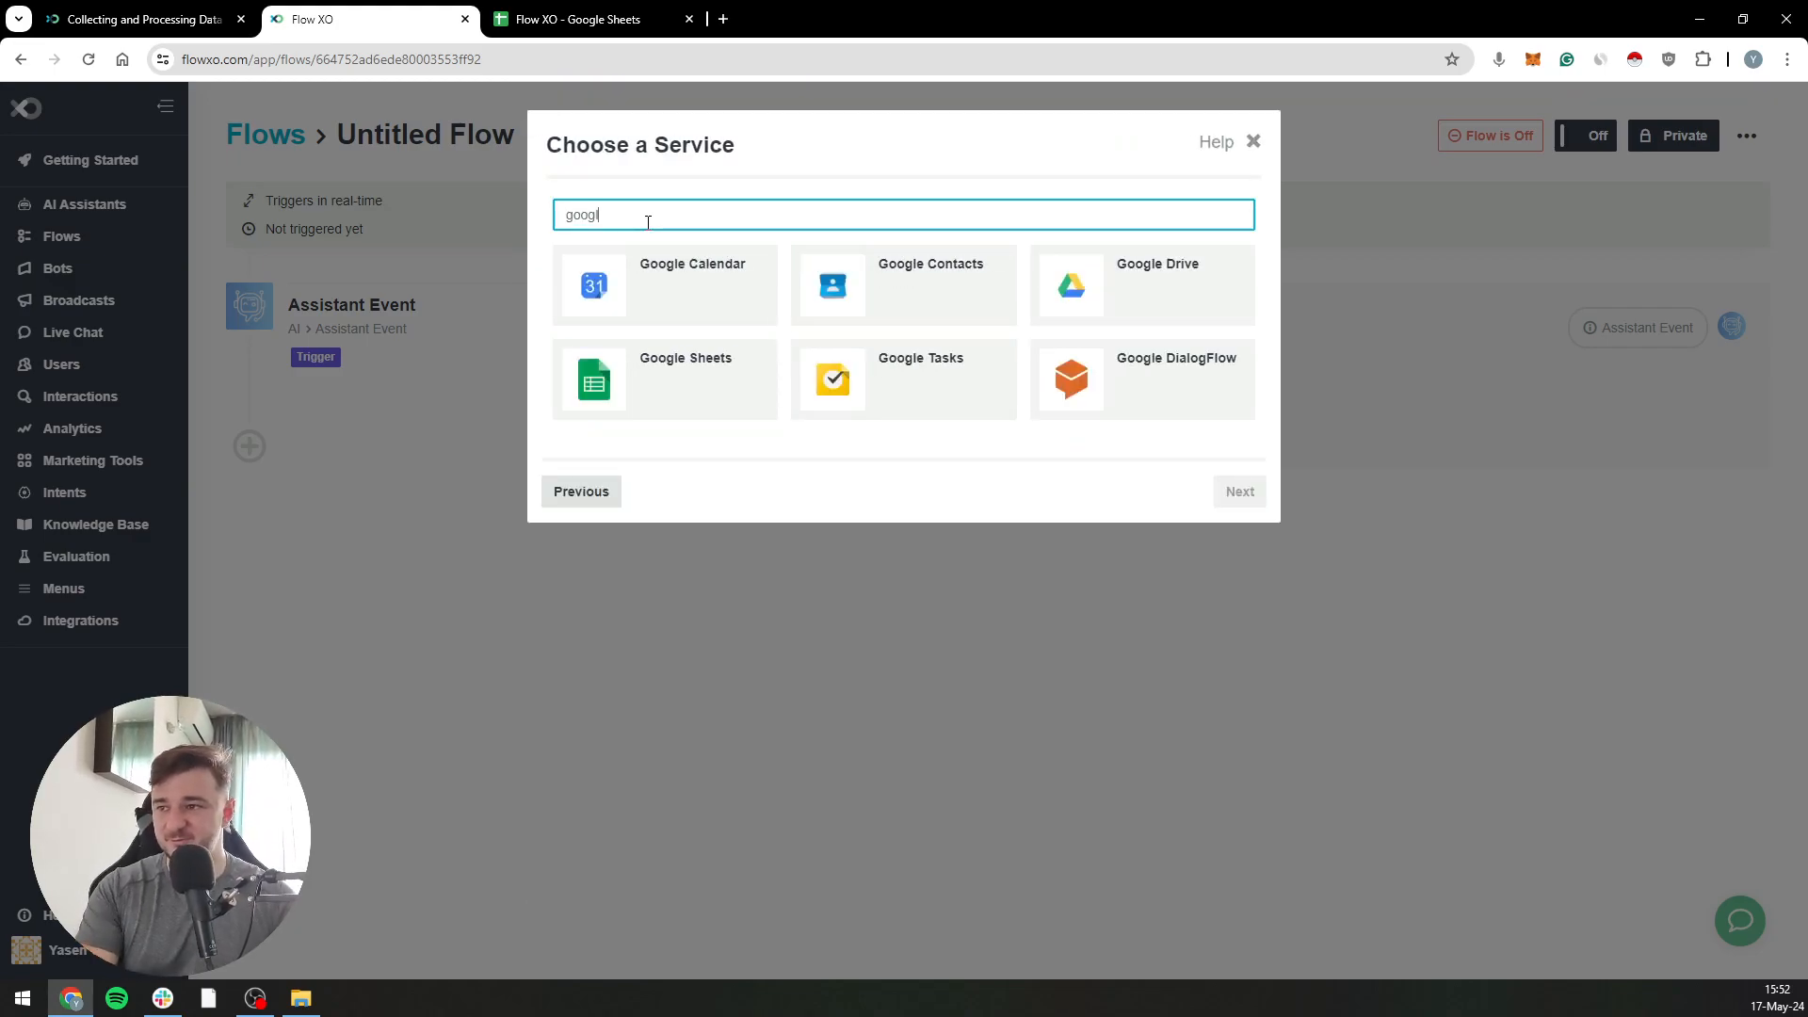
pyautogui.click(613, 395)
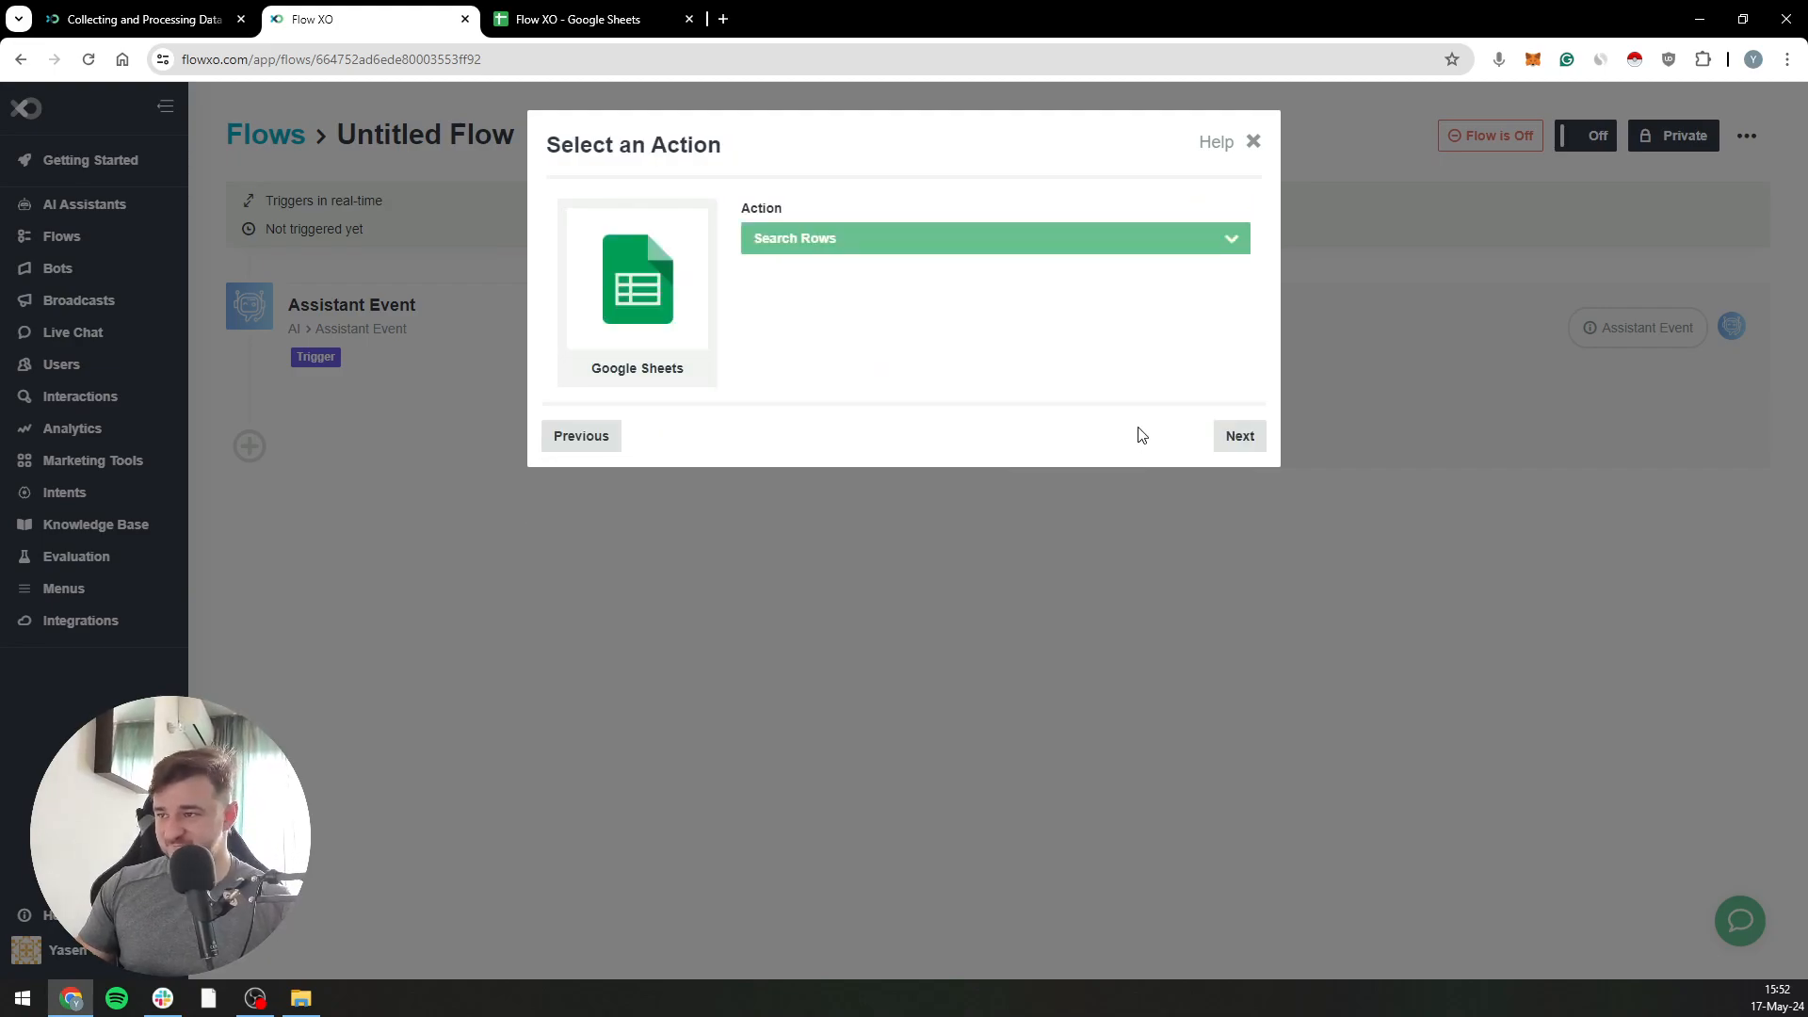
pyautogui.click(838, 243)
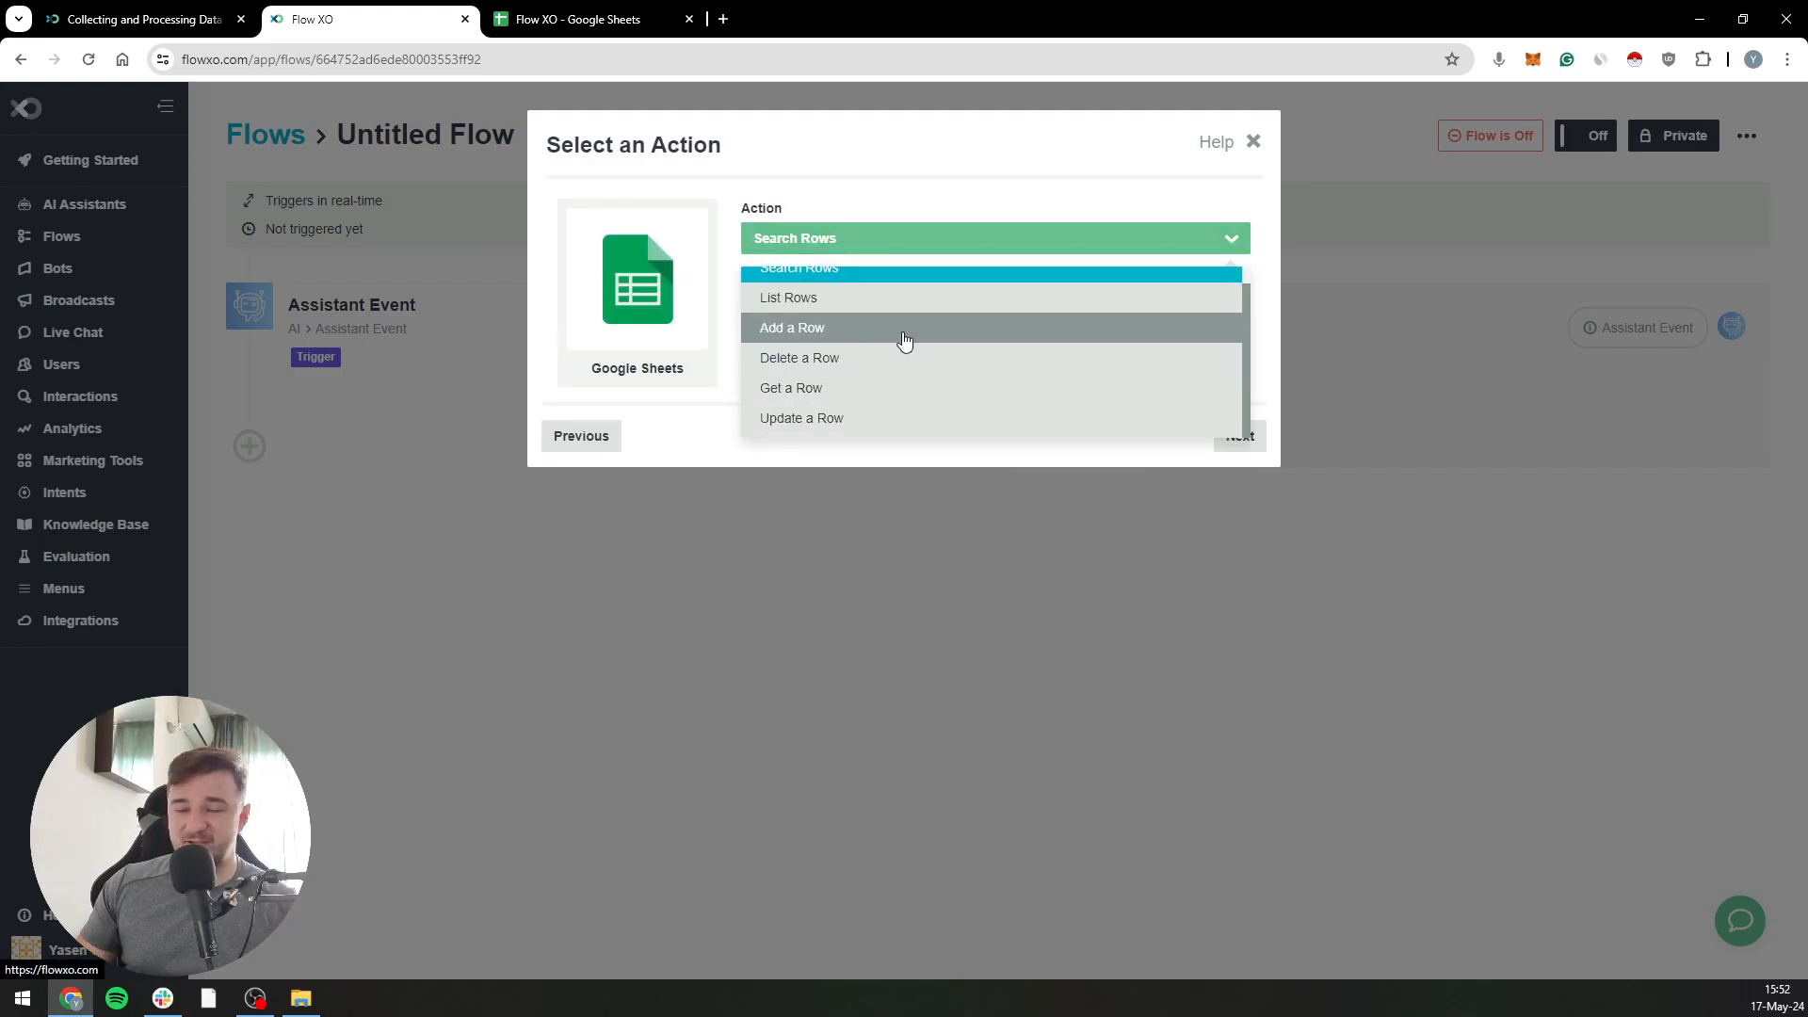
pyautogui.click(904, 329)
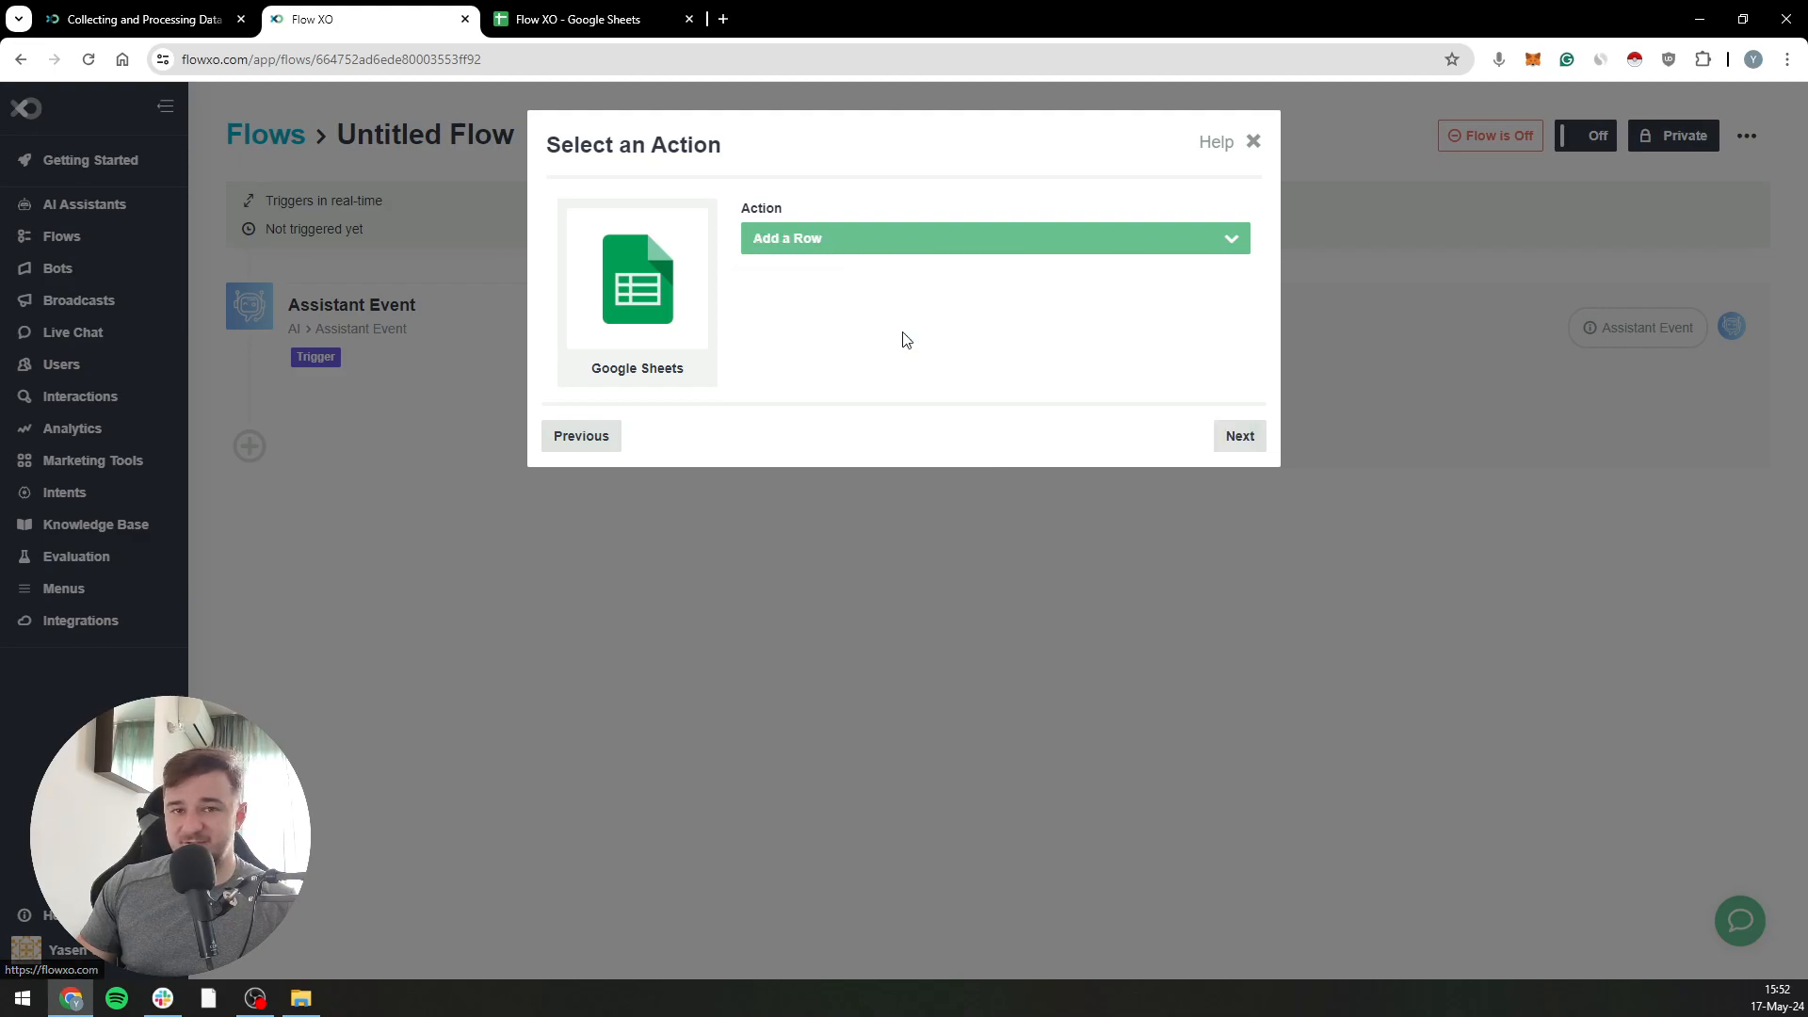
pyautogui.click(1240, 436)
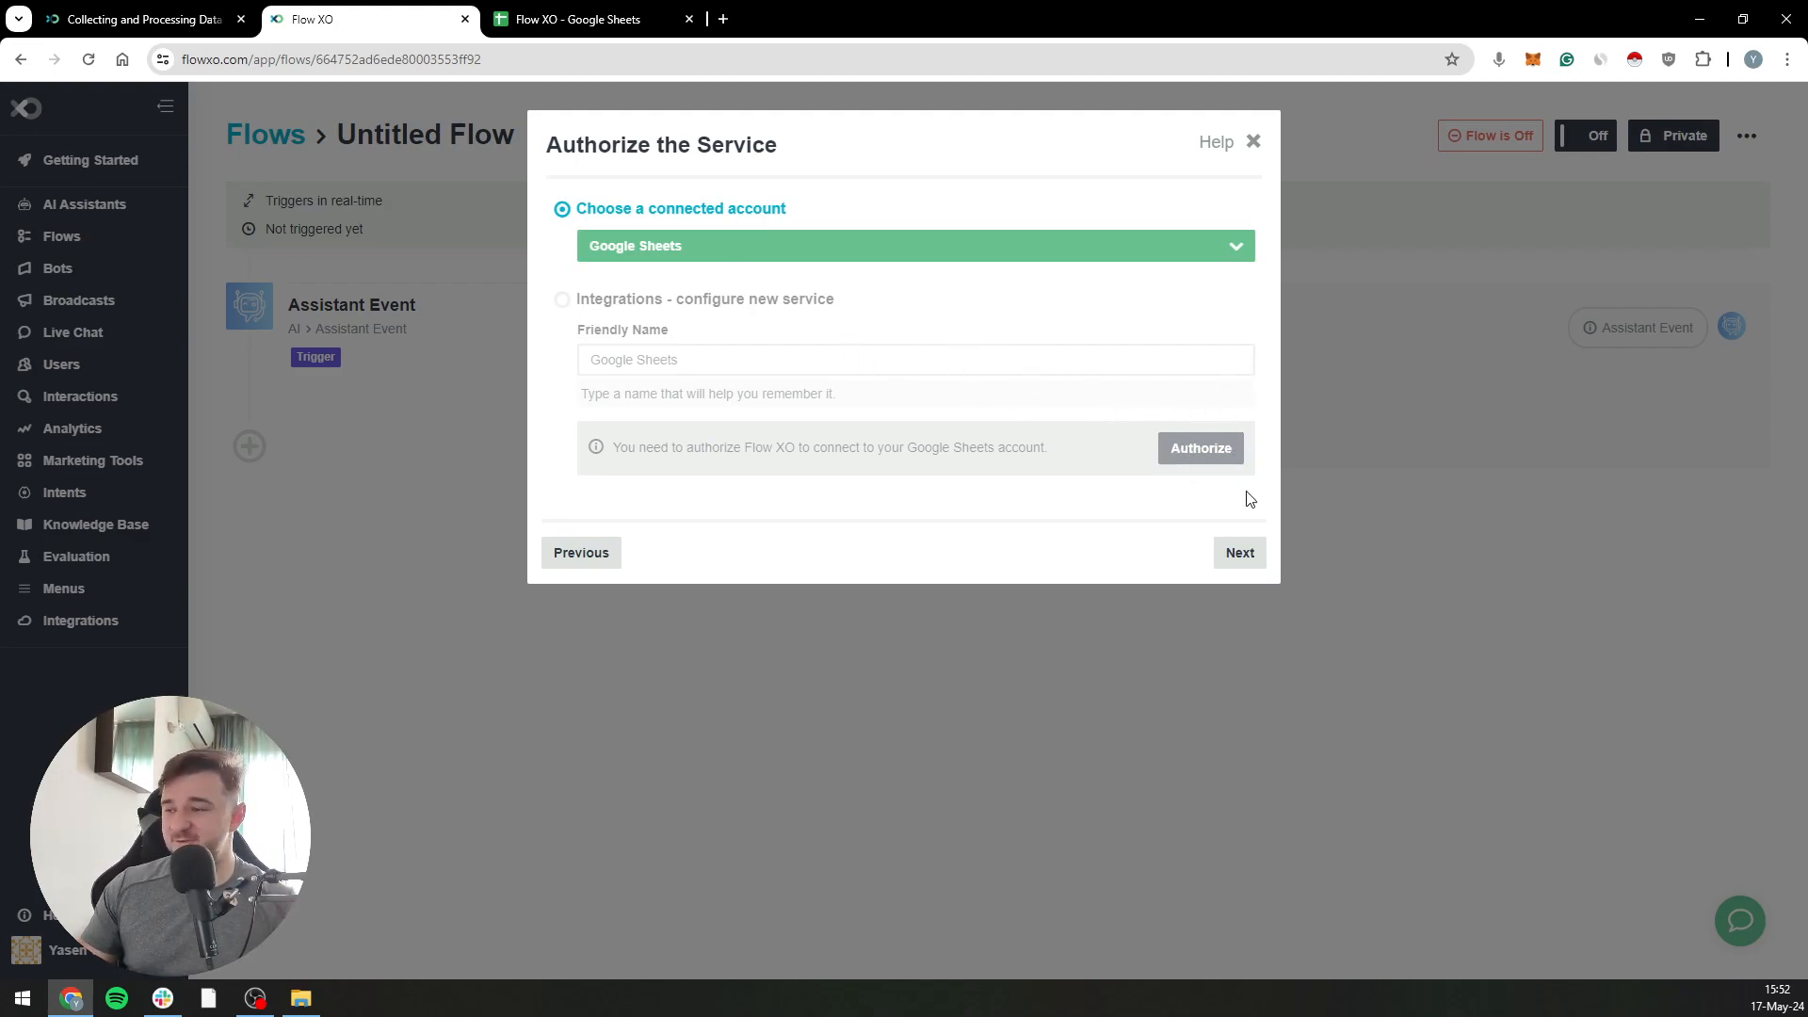
pyautogui.click(1251, 559)
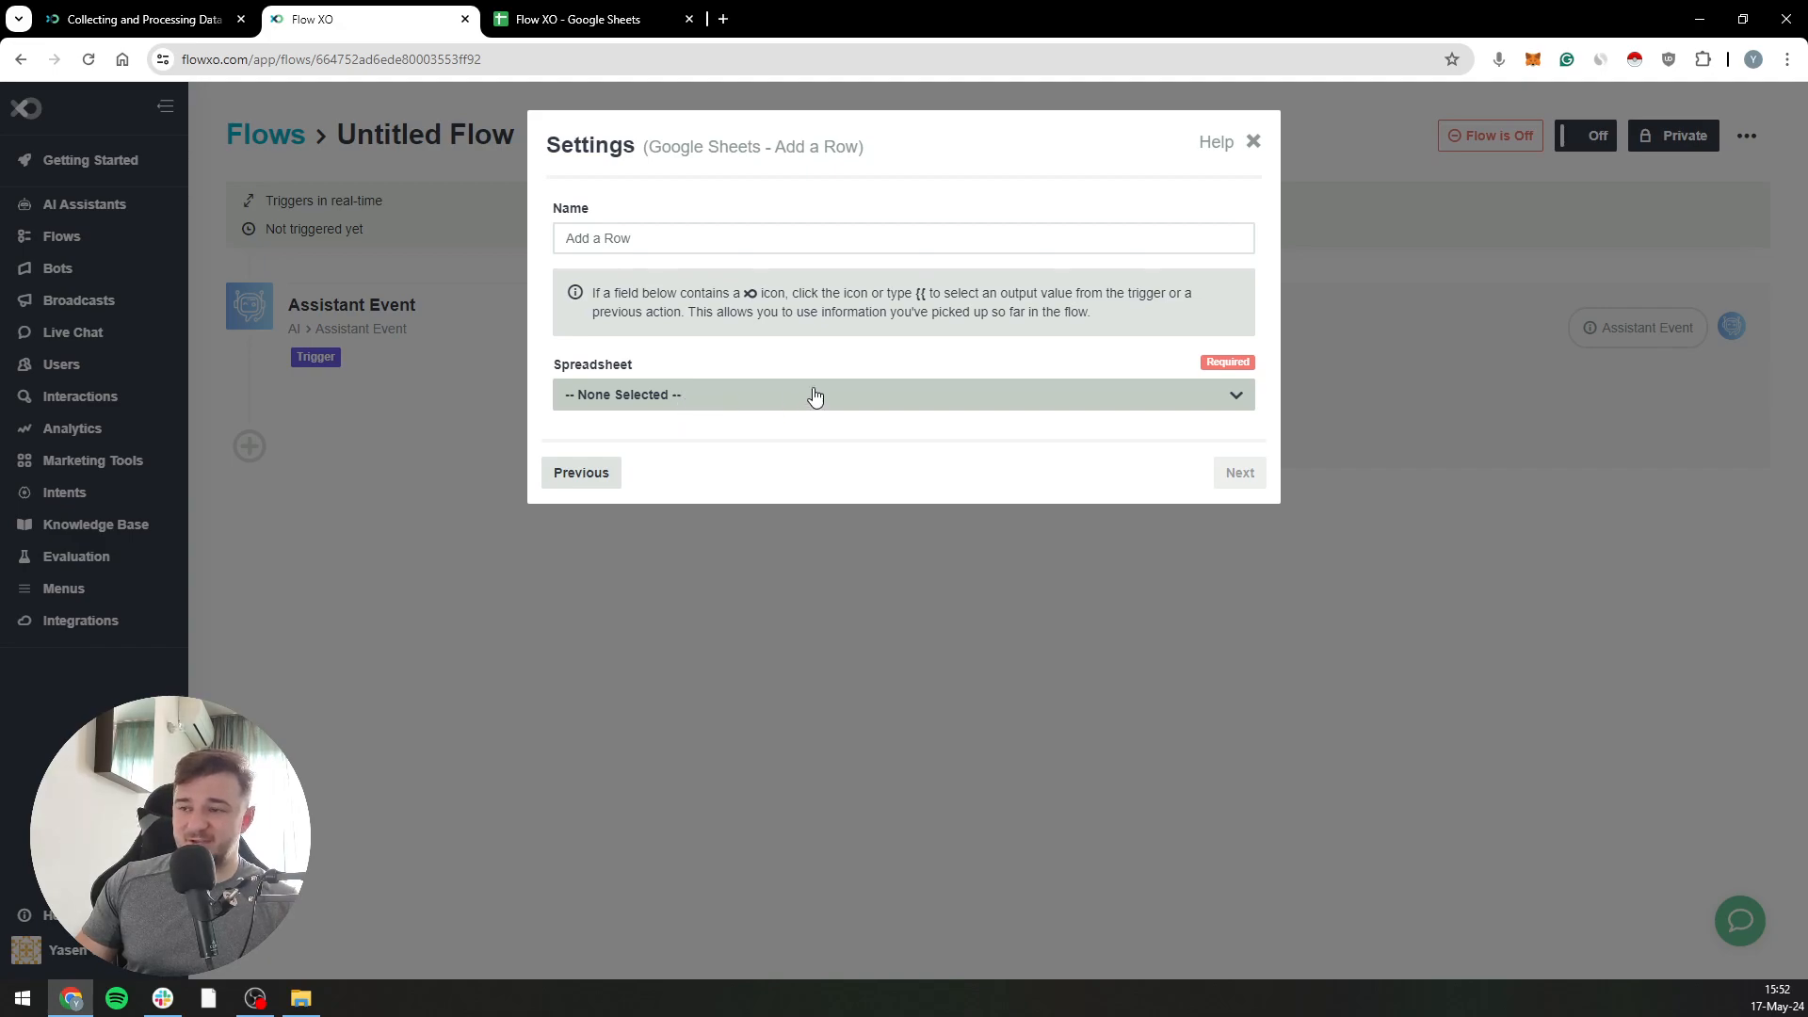
# Set the Add a Row action's spreadsheet to the first Flow XO entry and its worksheet to Sheet1
pyautogui.click(713, 403)
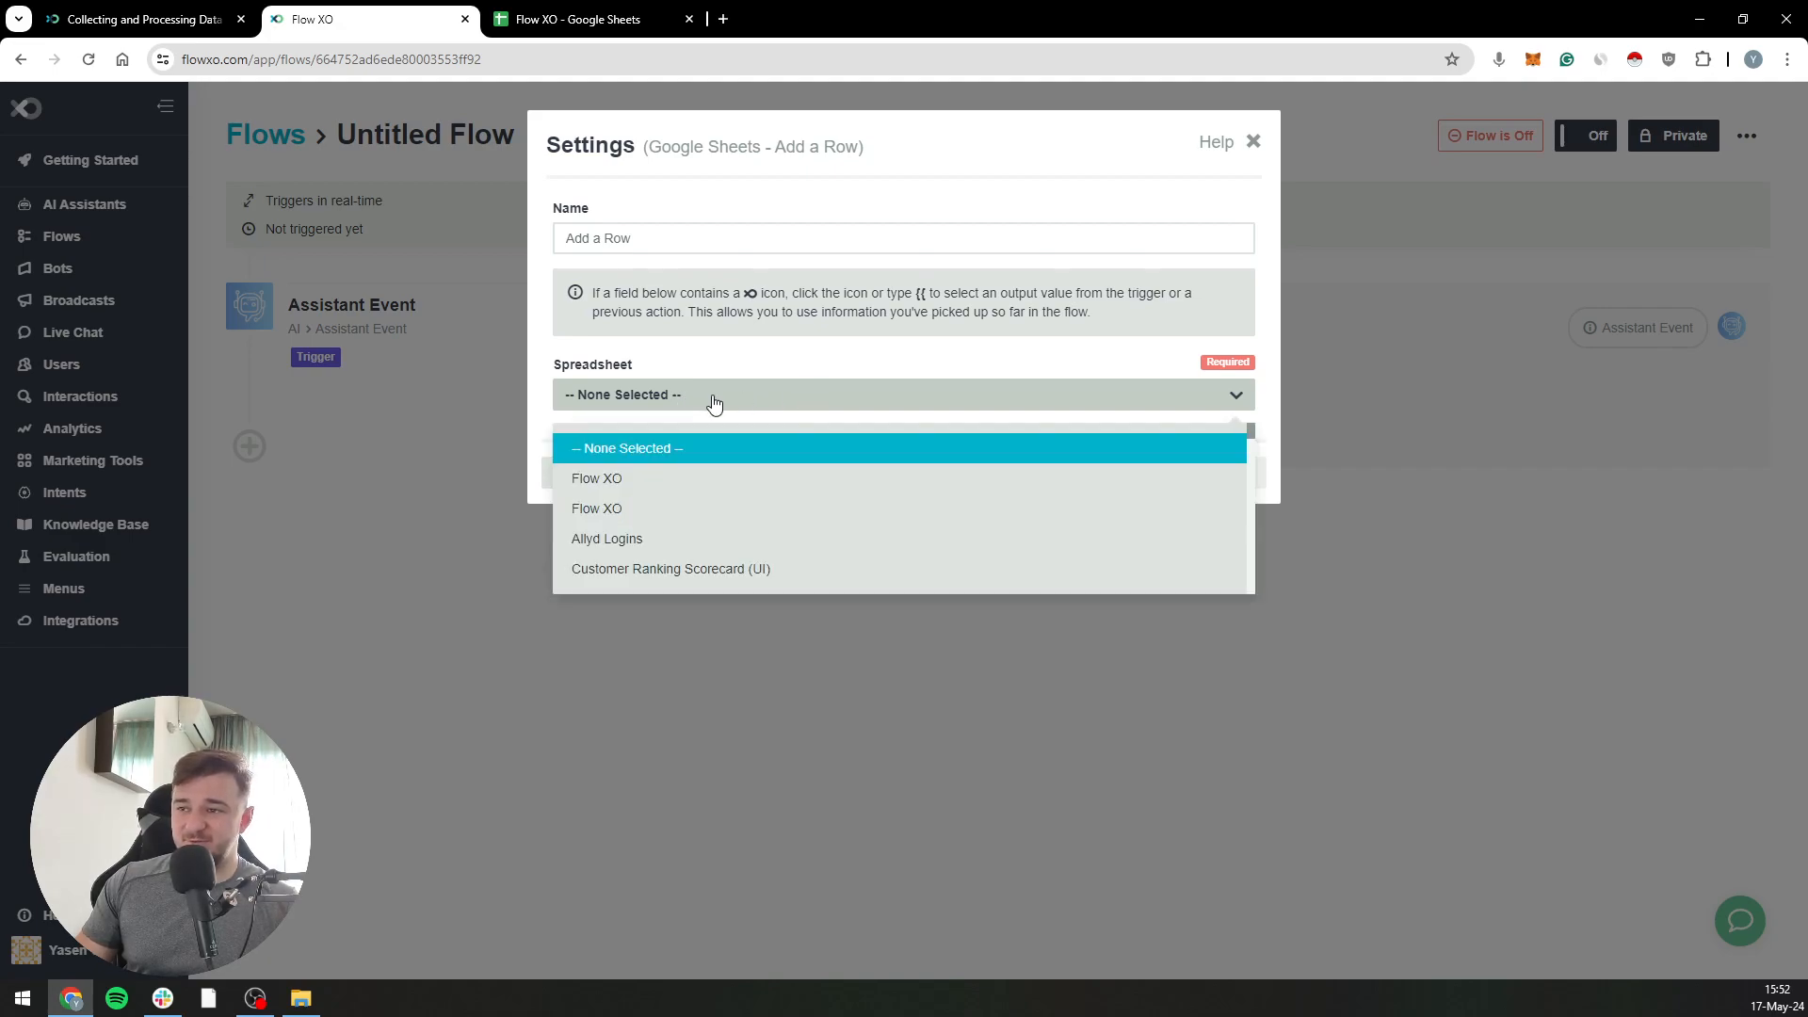
pyautogui.click(695, 480)
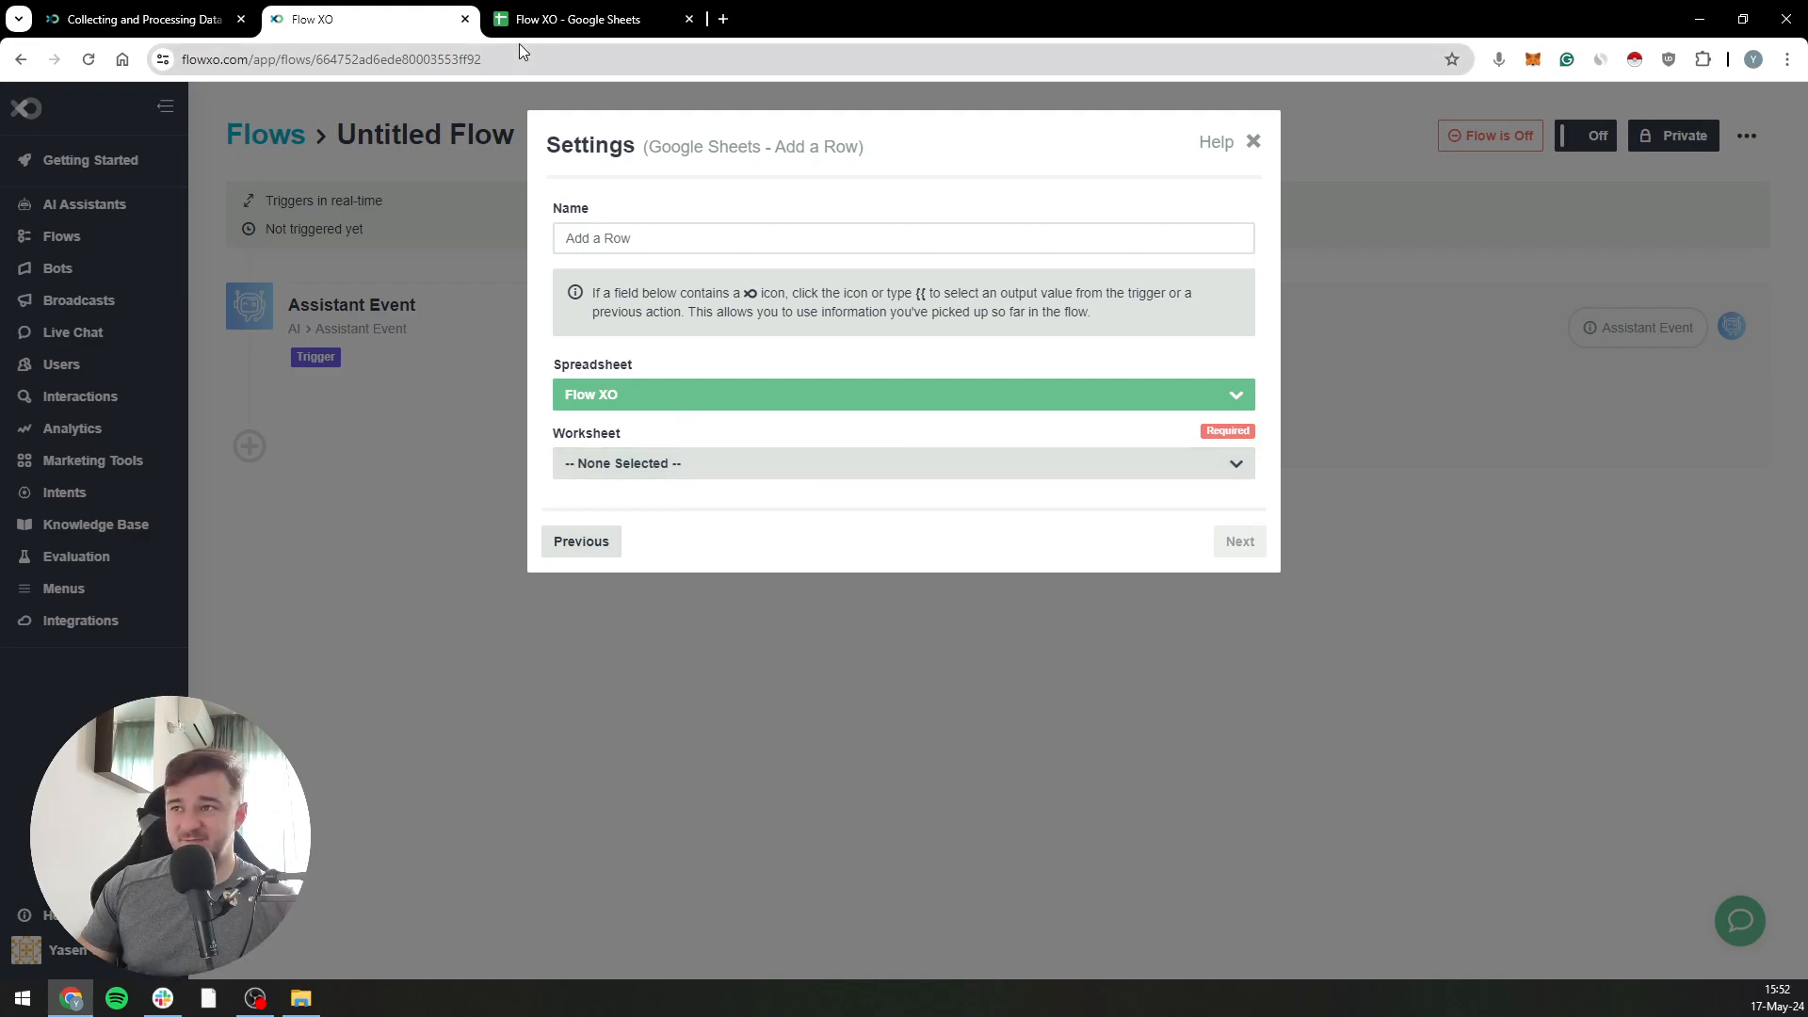
pyautogui.click(676, 465)
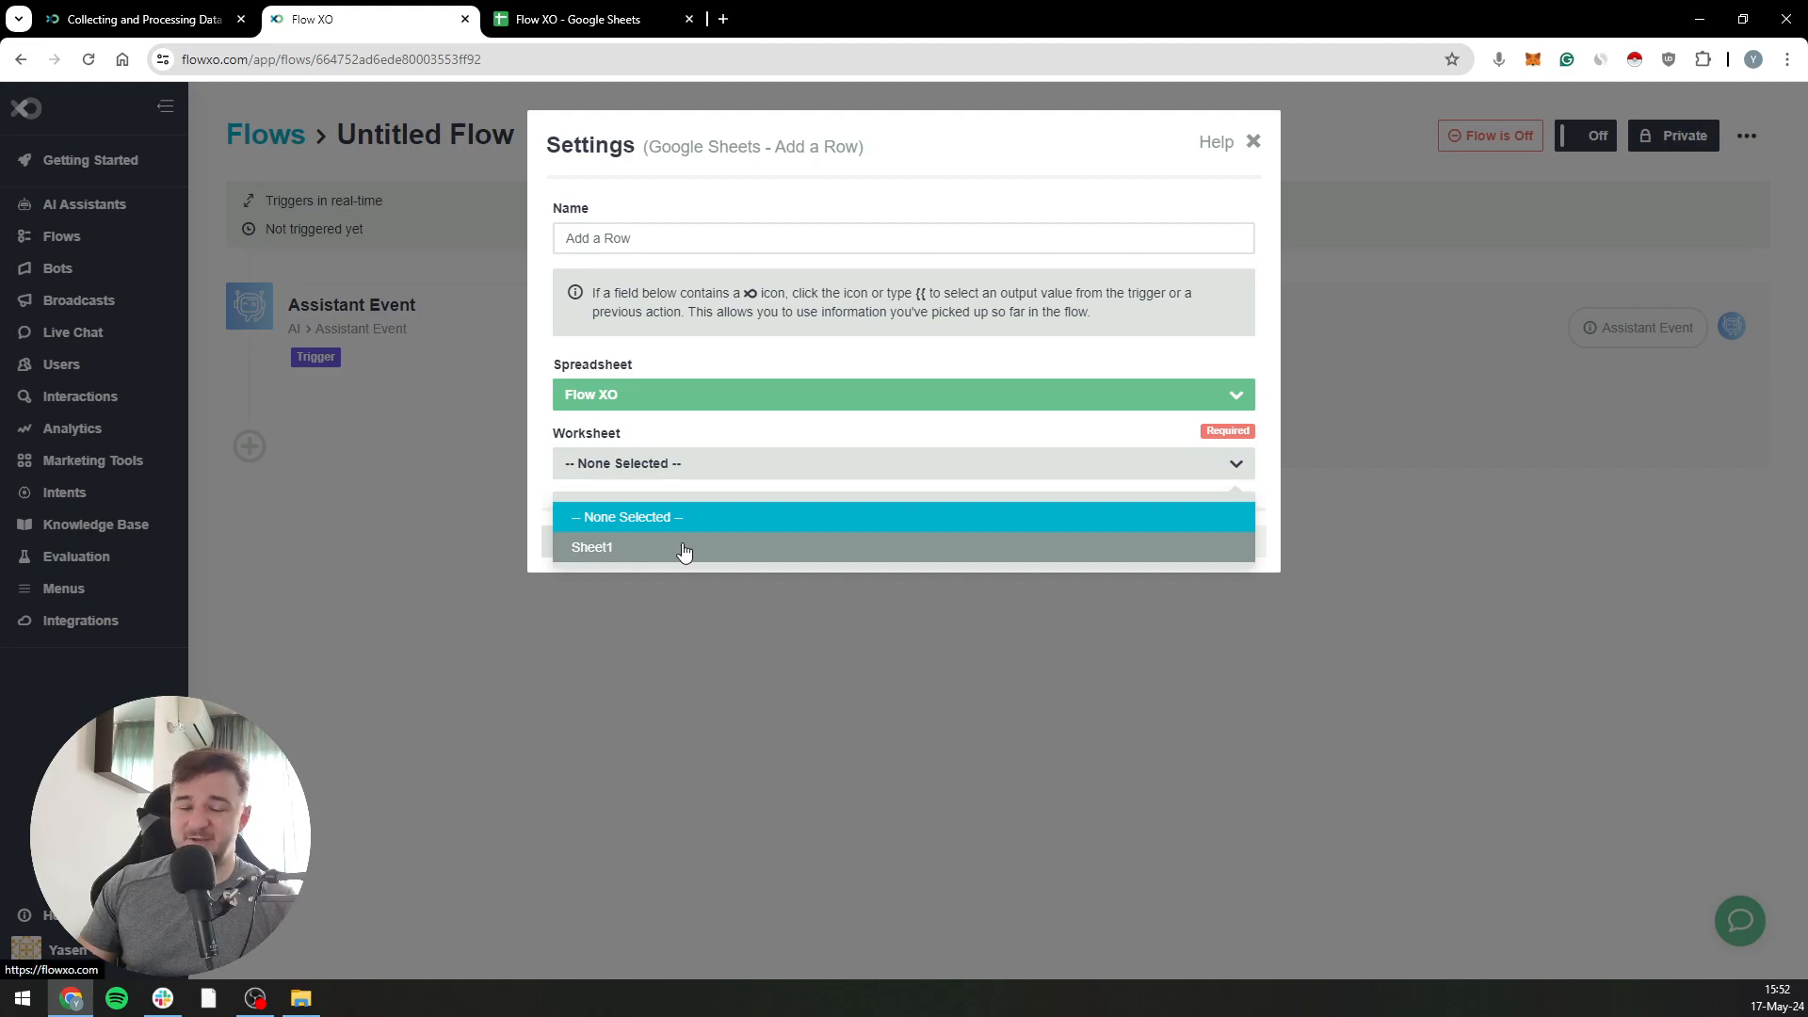
pyautogui.click(684, 549)
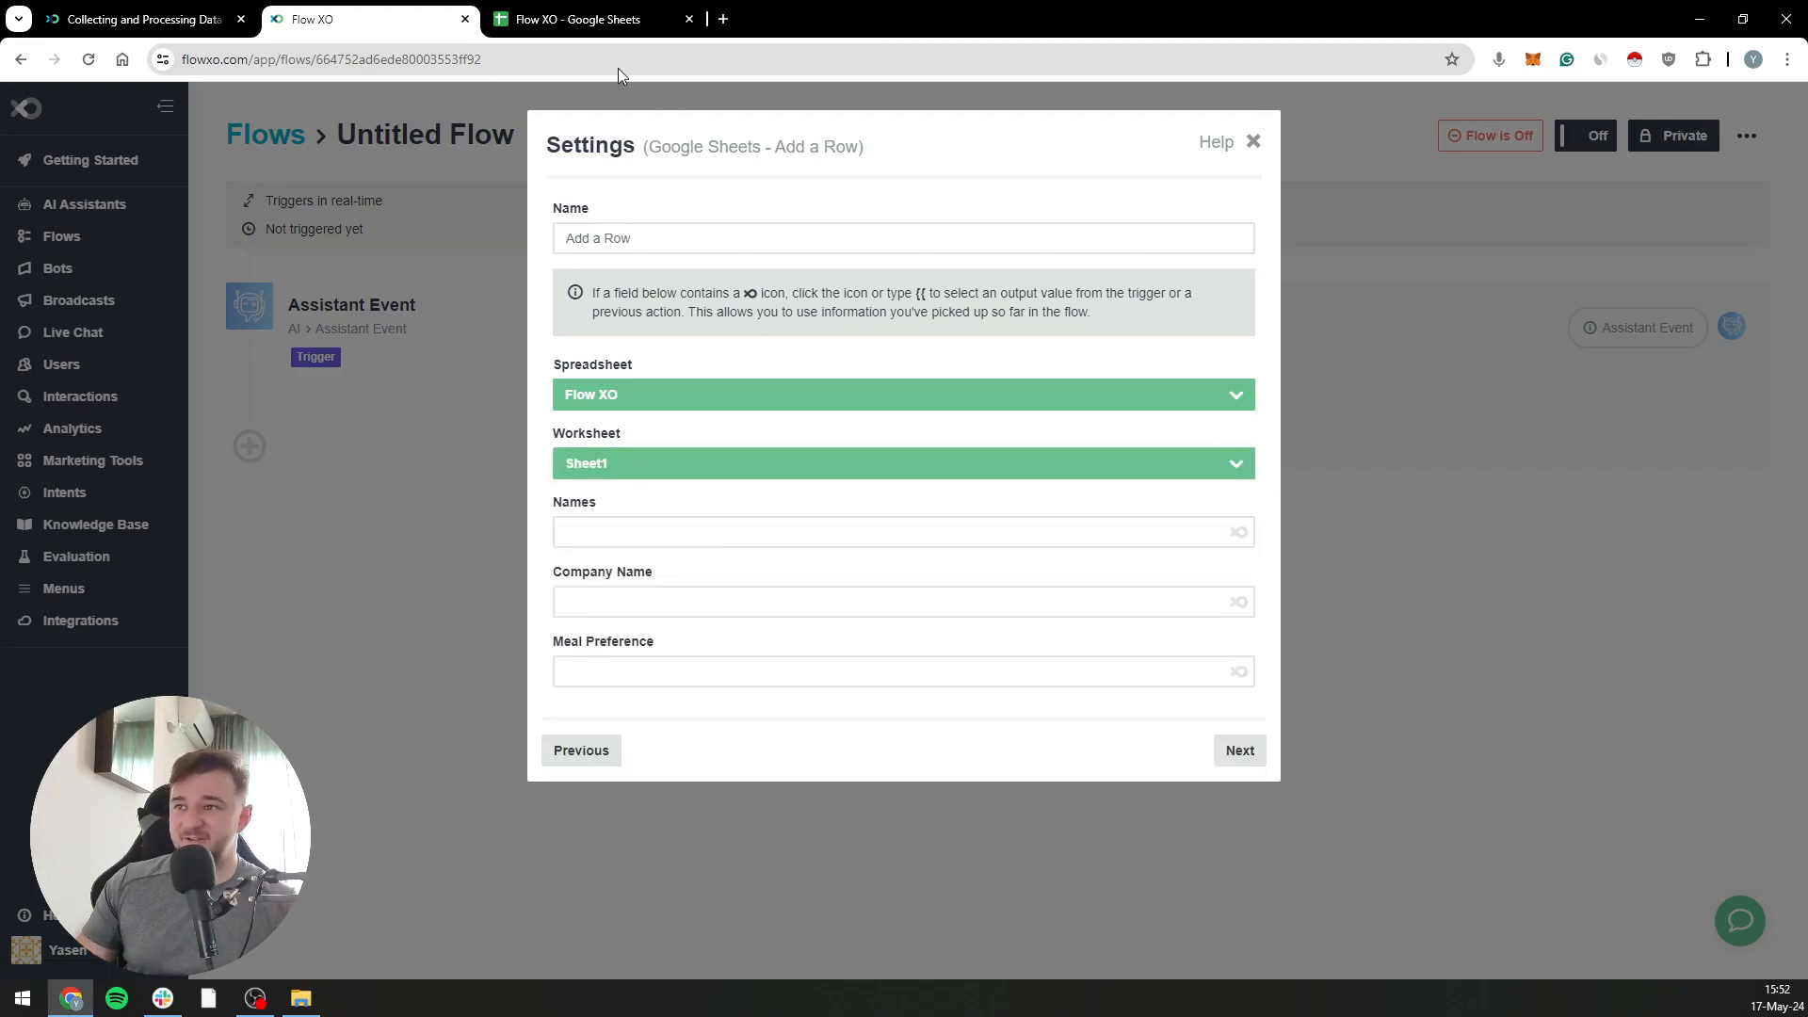
# Compare the action's column fields with the headers in the Flow XO spreadsheet in Google Sheets, and return to the action settings
pyautogui.moveTo(606, 574); pyautogui.dragTo(696, 592)
pyautogui.doubleClick(612, 644)
pyautogui.click(578, 19)
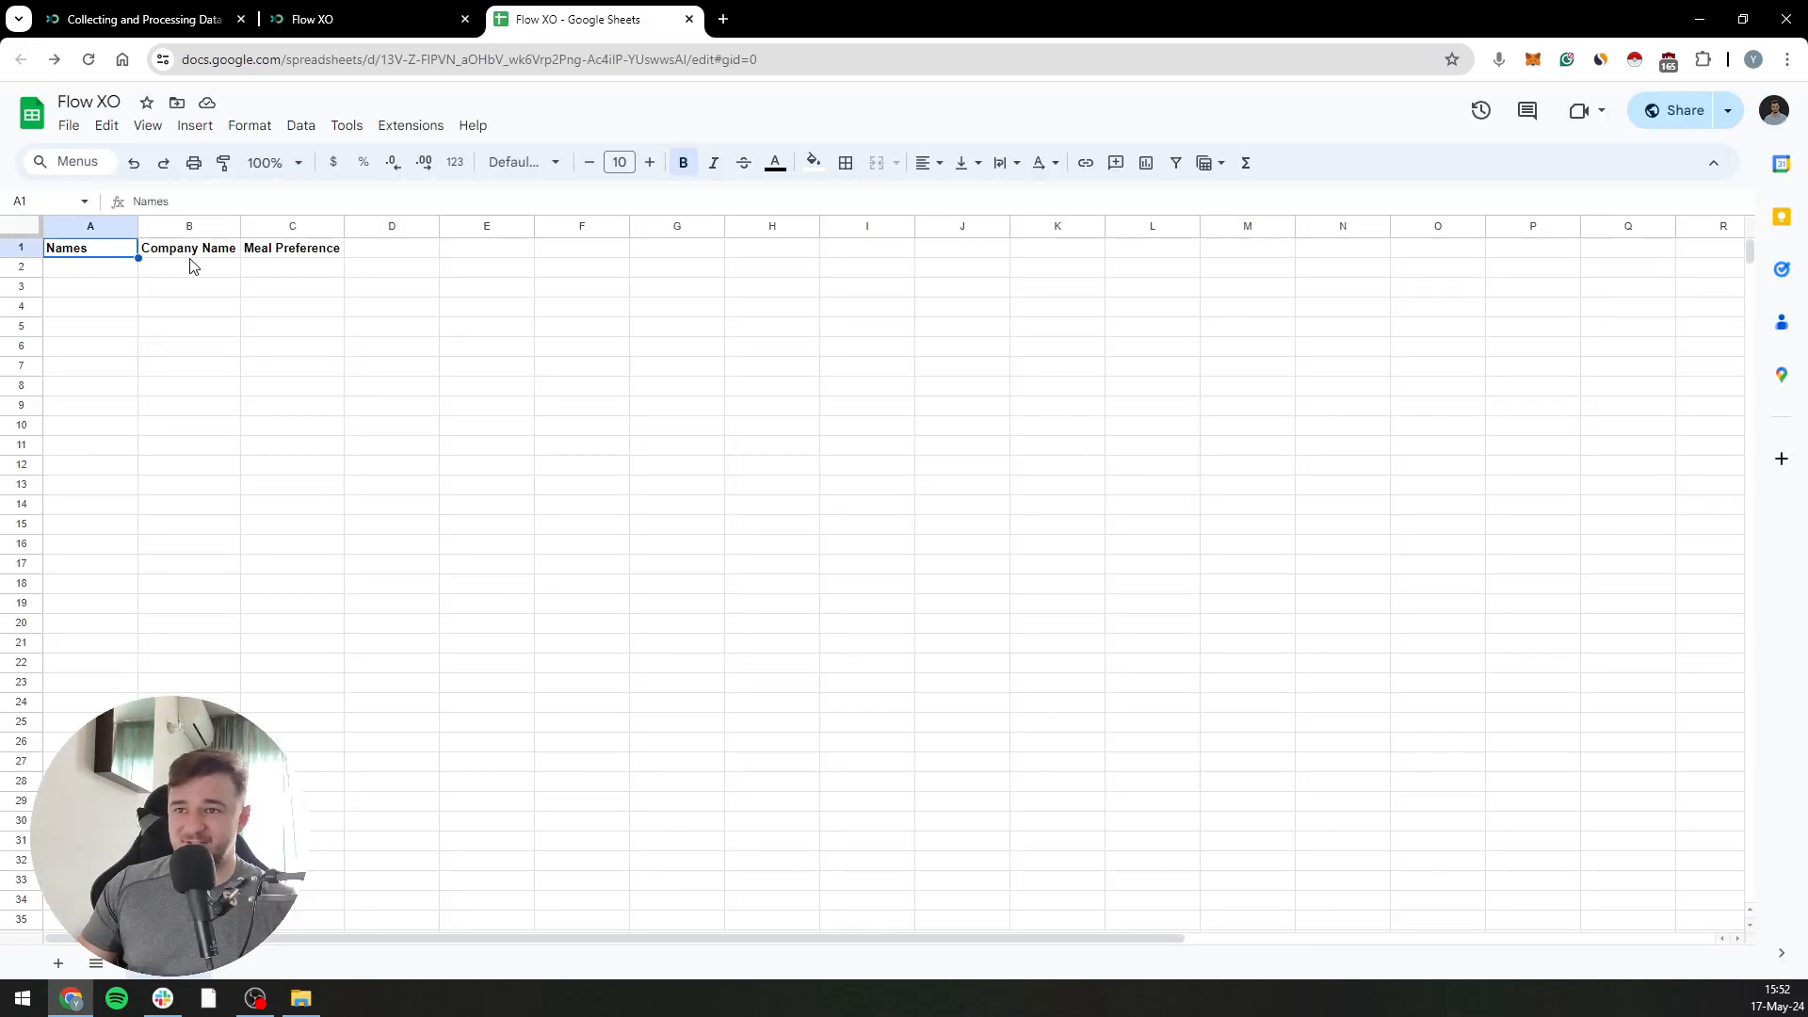
pyautogui.click(267, 249)
pyautogui.click(443, 17)
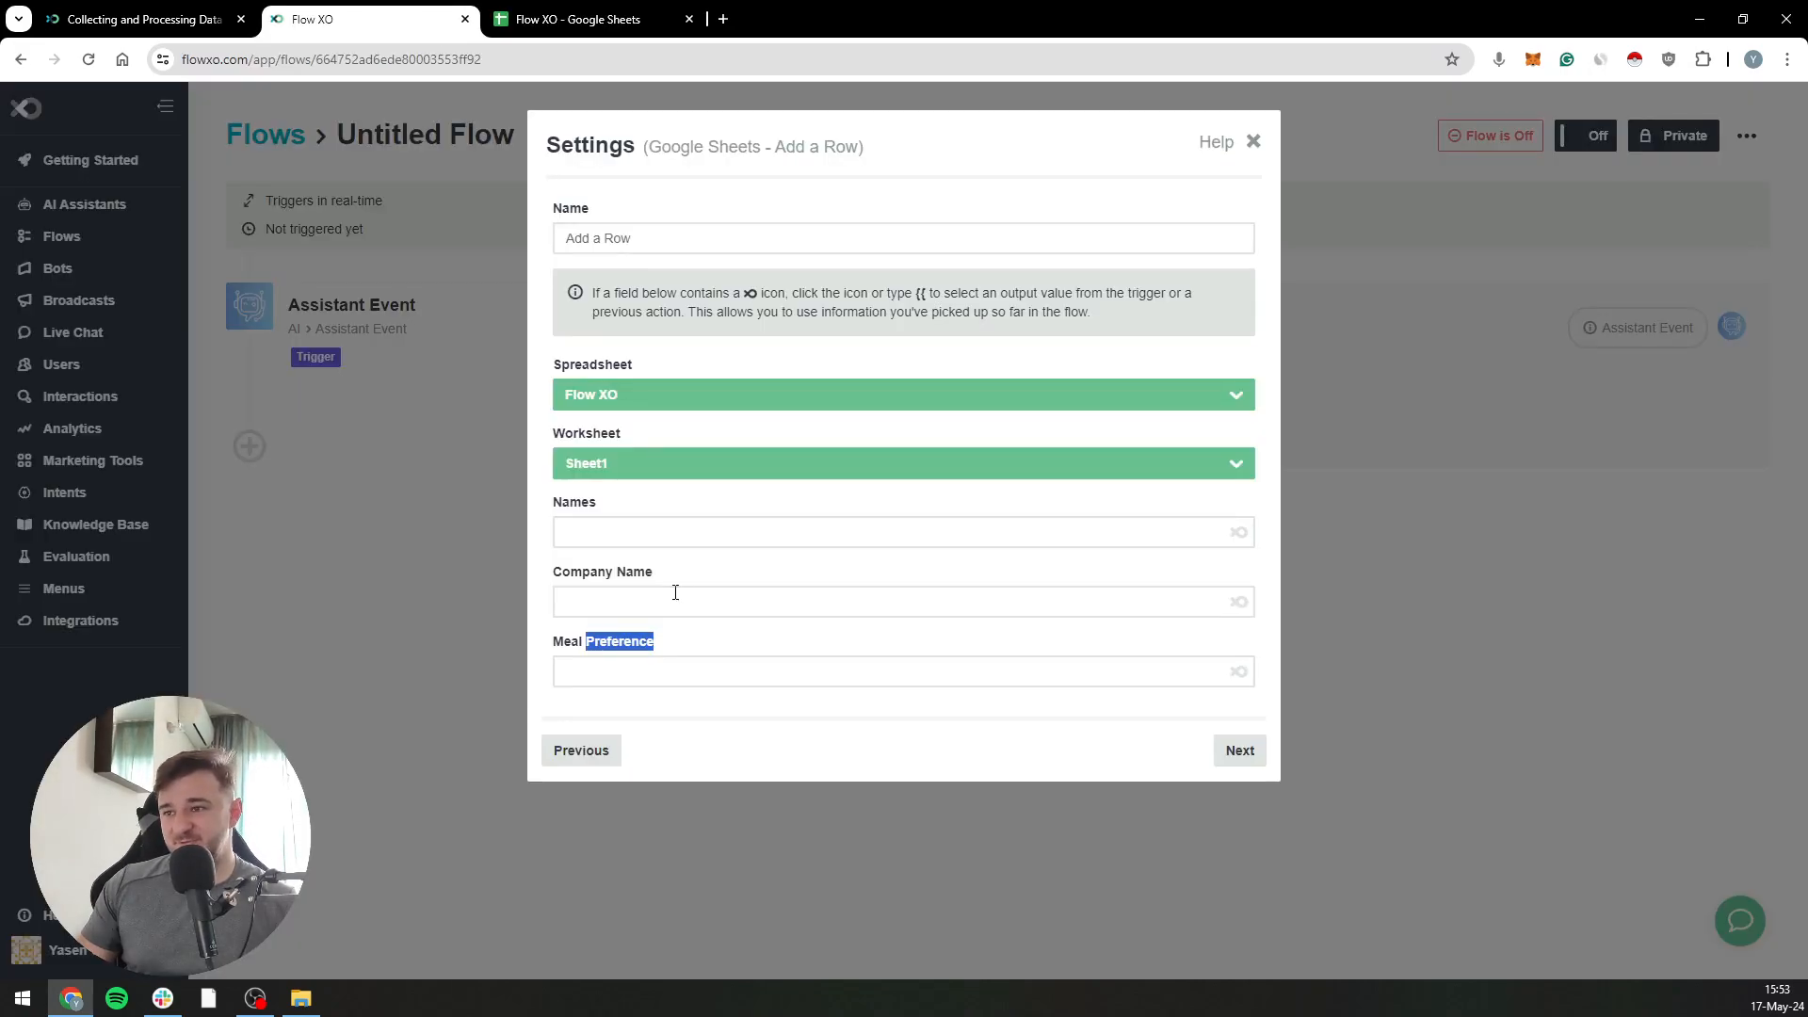
# Map the Names column of the Add a Row action to the Assistant Event's fullName output
pyautogui.click(703, 532)
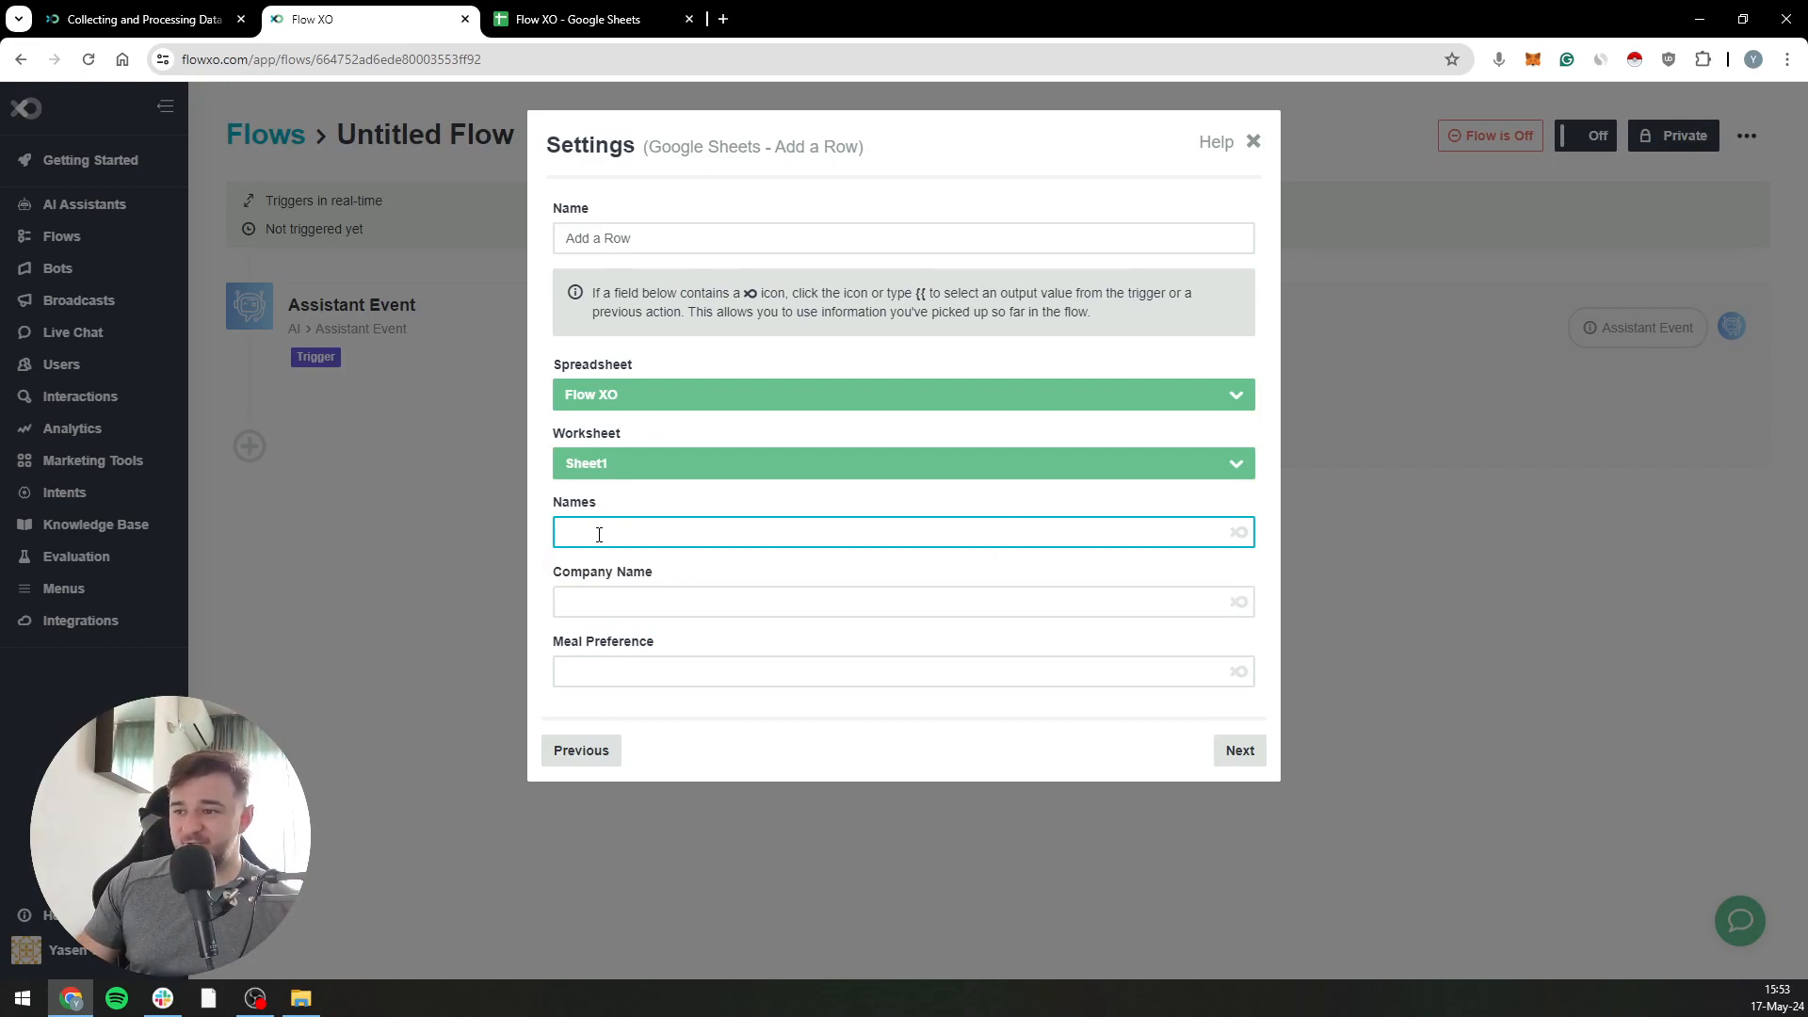
pyautogui.click(1240, 535)
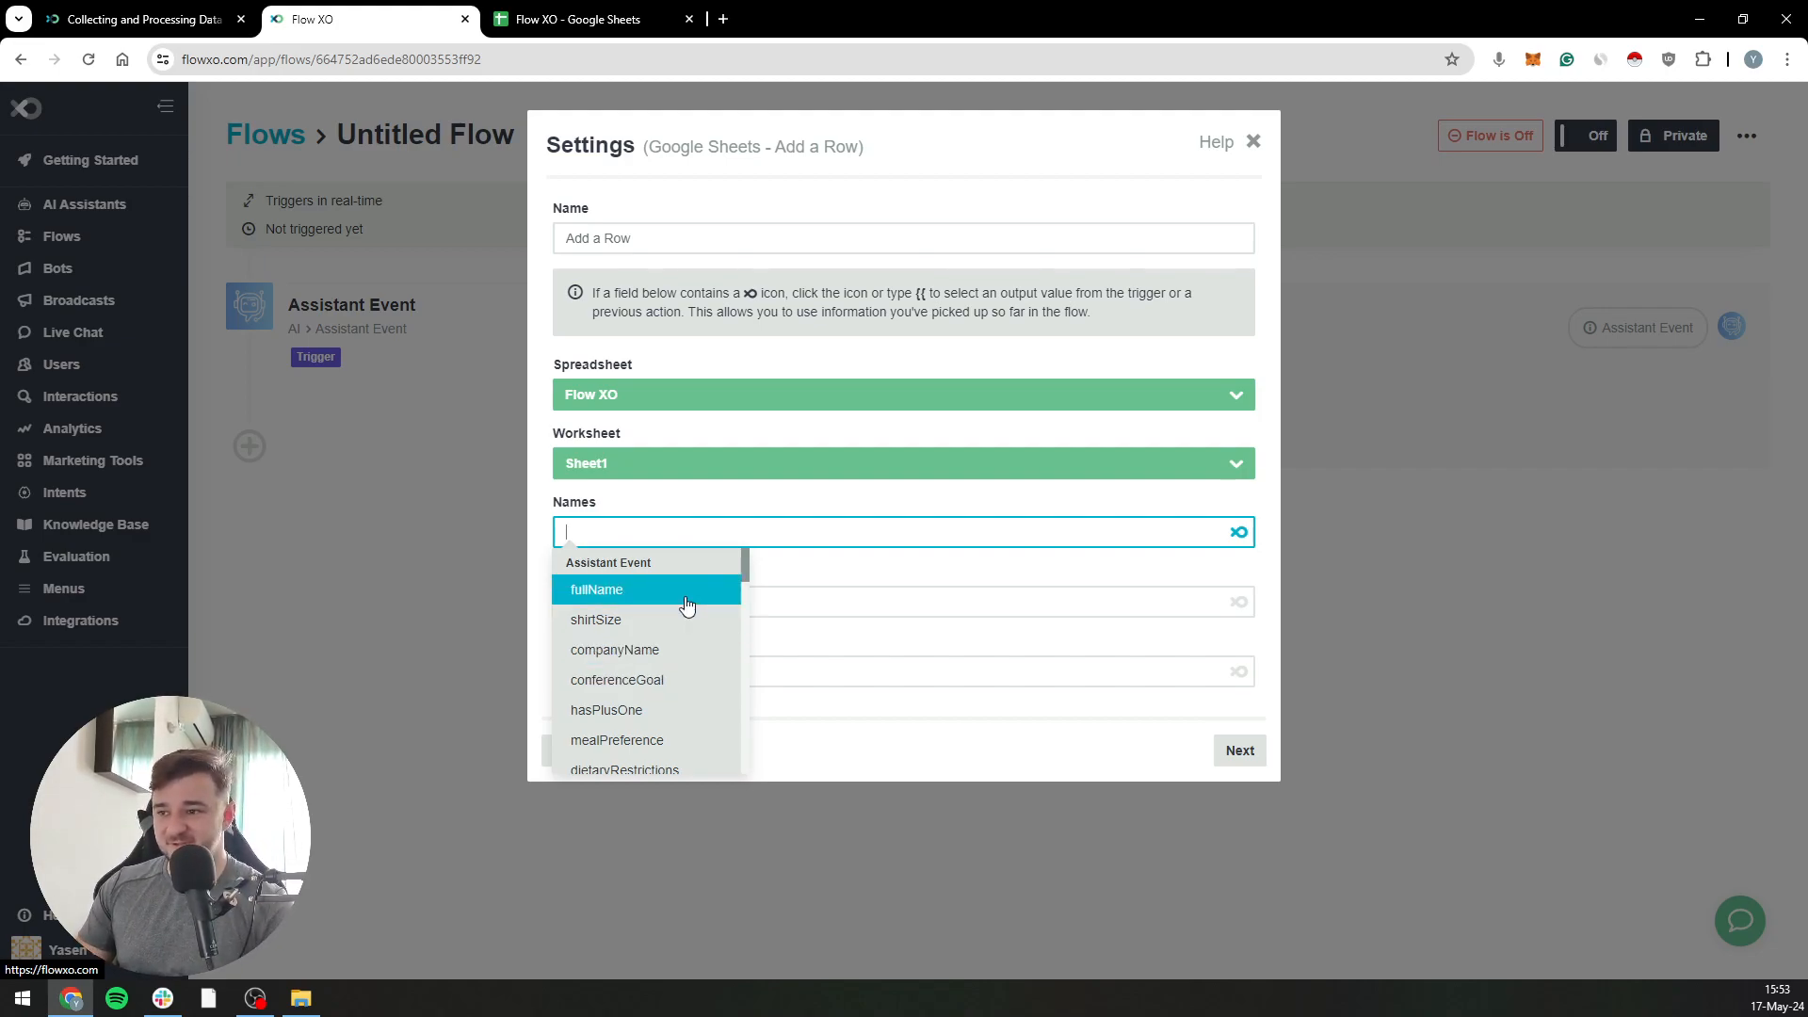
pyautogui.scroll(-3, 663, 643)
pyautogui.scroll(-1, 651, 660)
pyautogui.scroll(5, 648, 686)
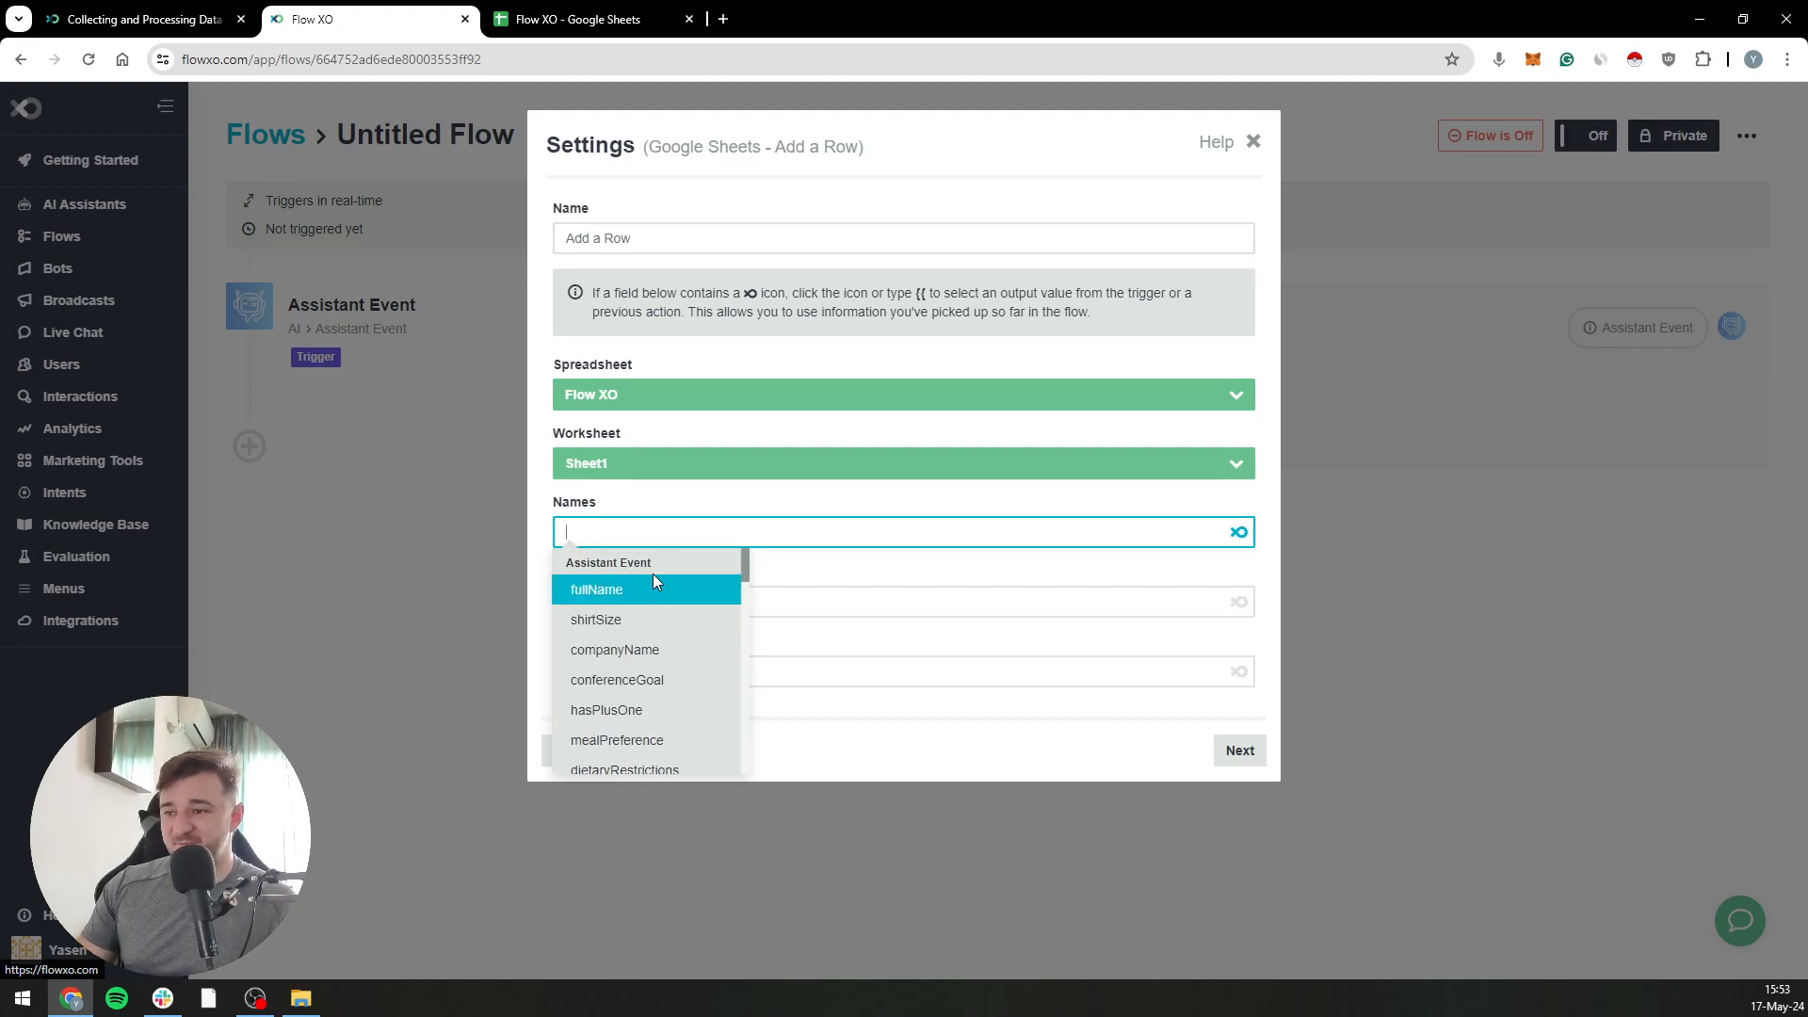
pyautogui.click(650, 597)
# Map Company Name to companyName and Meal Preference to mealPreference, and save the Add a Row action without a filter
pyautogui.click(767, 613)
pyautogui.click(1239, 613)
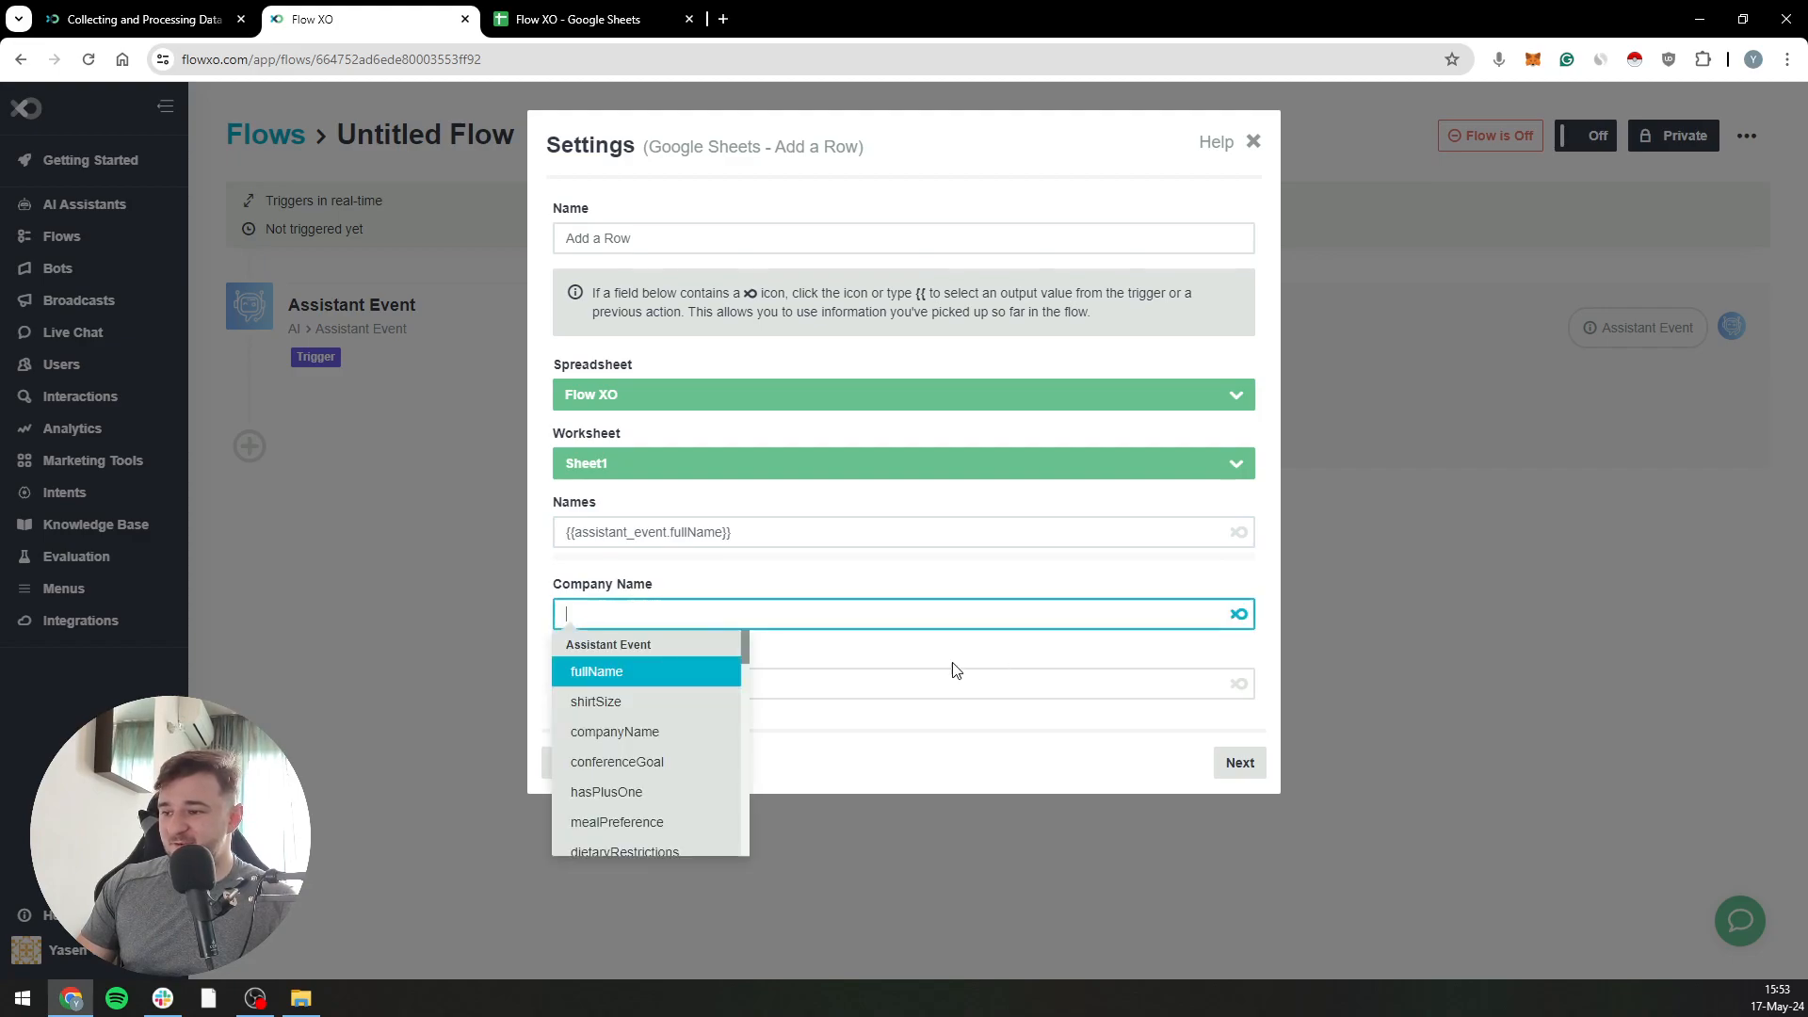
pyautogui.click(622, 732)
pyautogui.click(891, 703)
pyautogui.click(1239, 696)
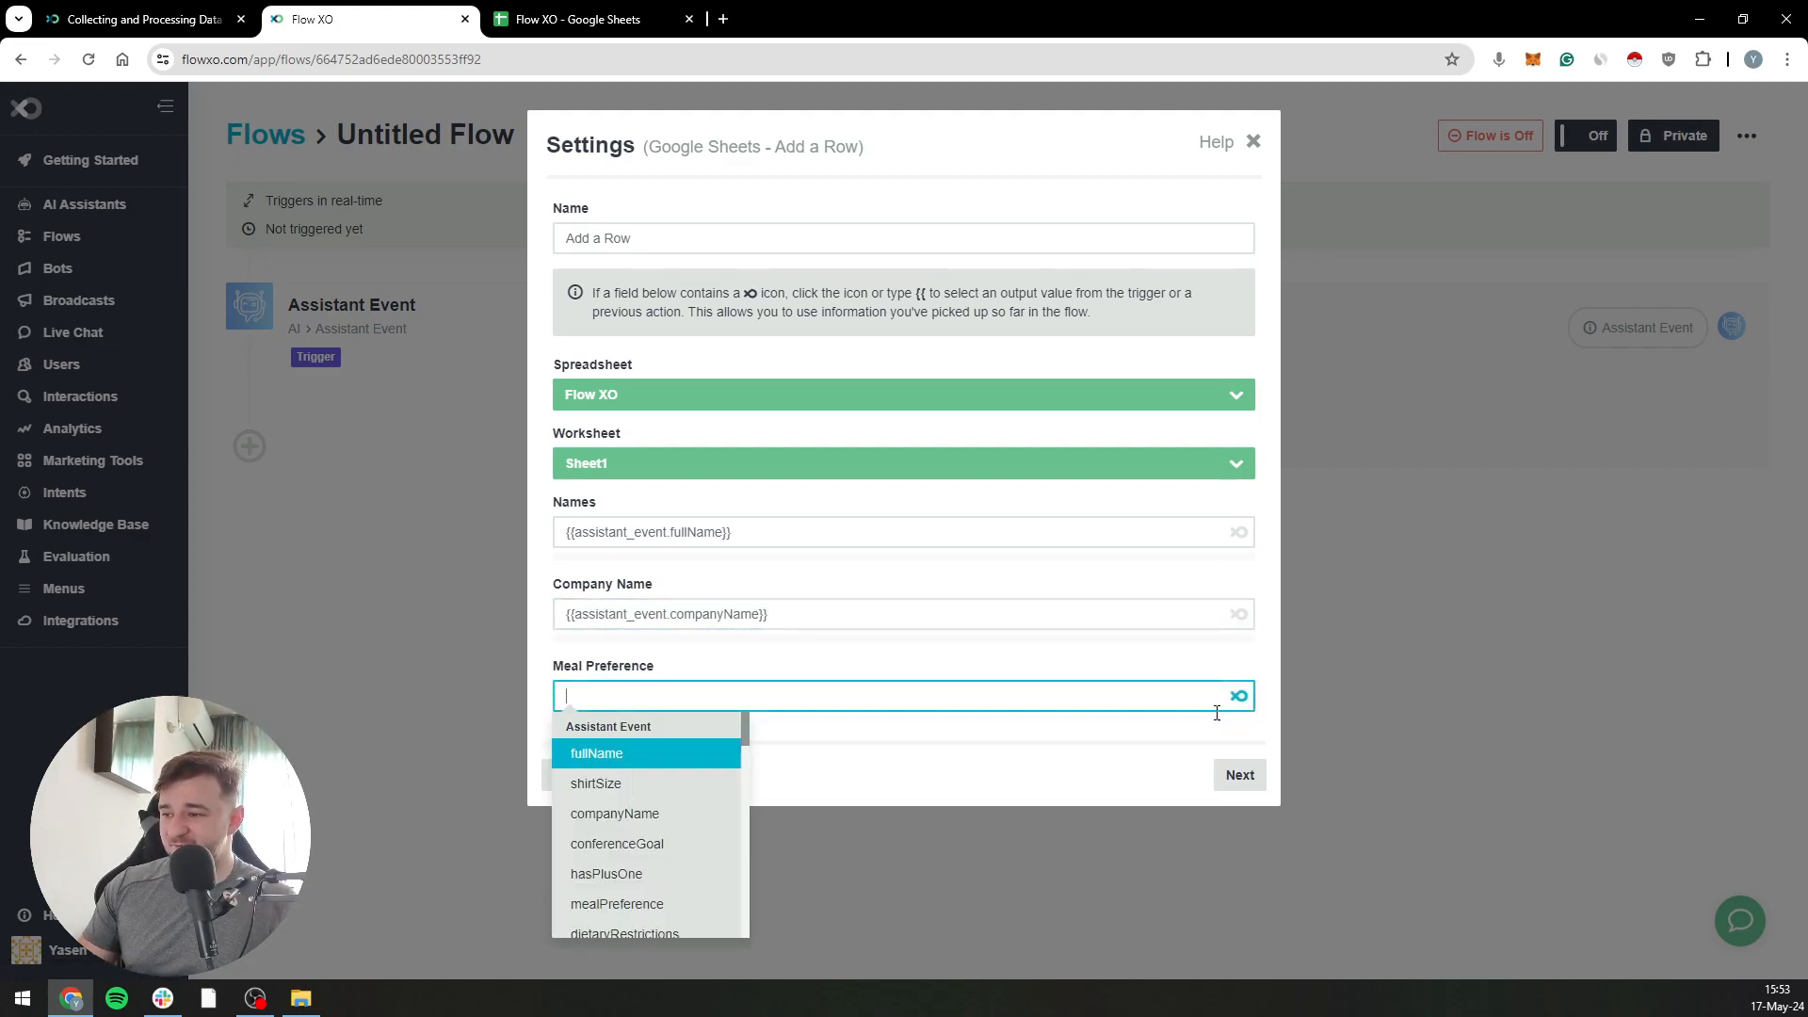
pyautogui.scroll(-1, 638, 865)
pyautogui.click(650, 810)
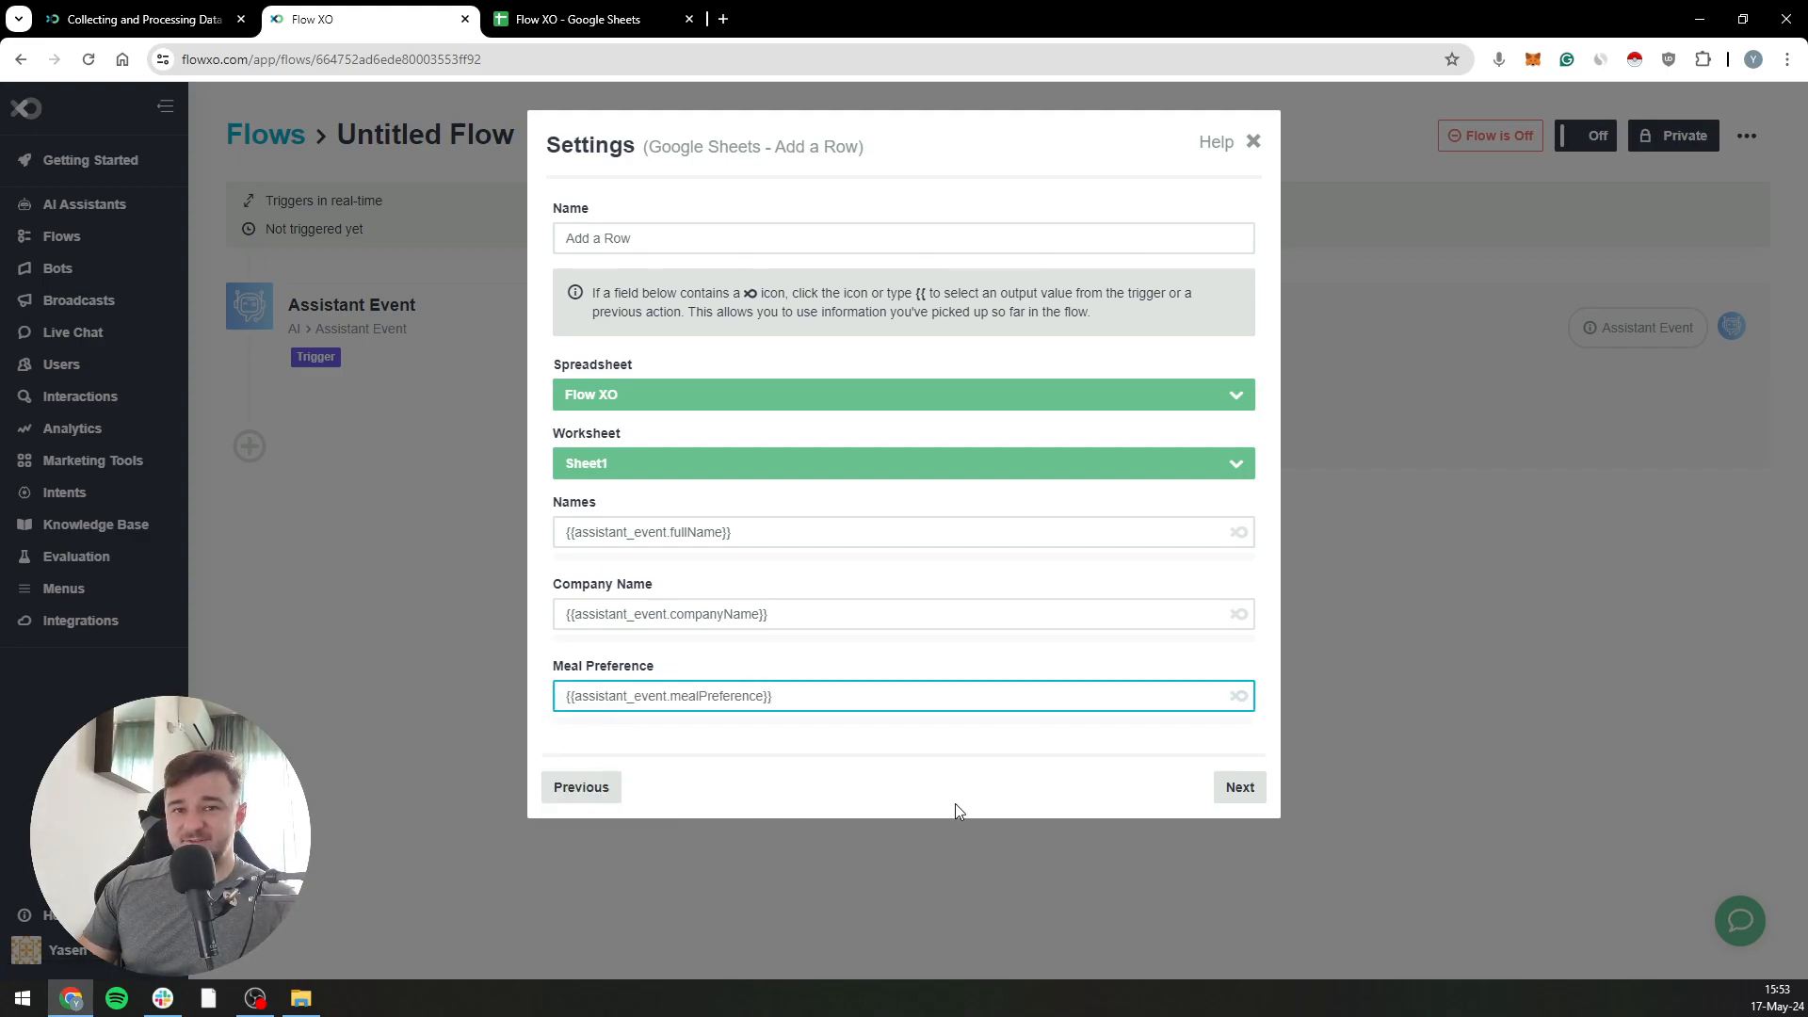
pyautogui.click(1258, 796)
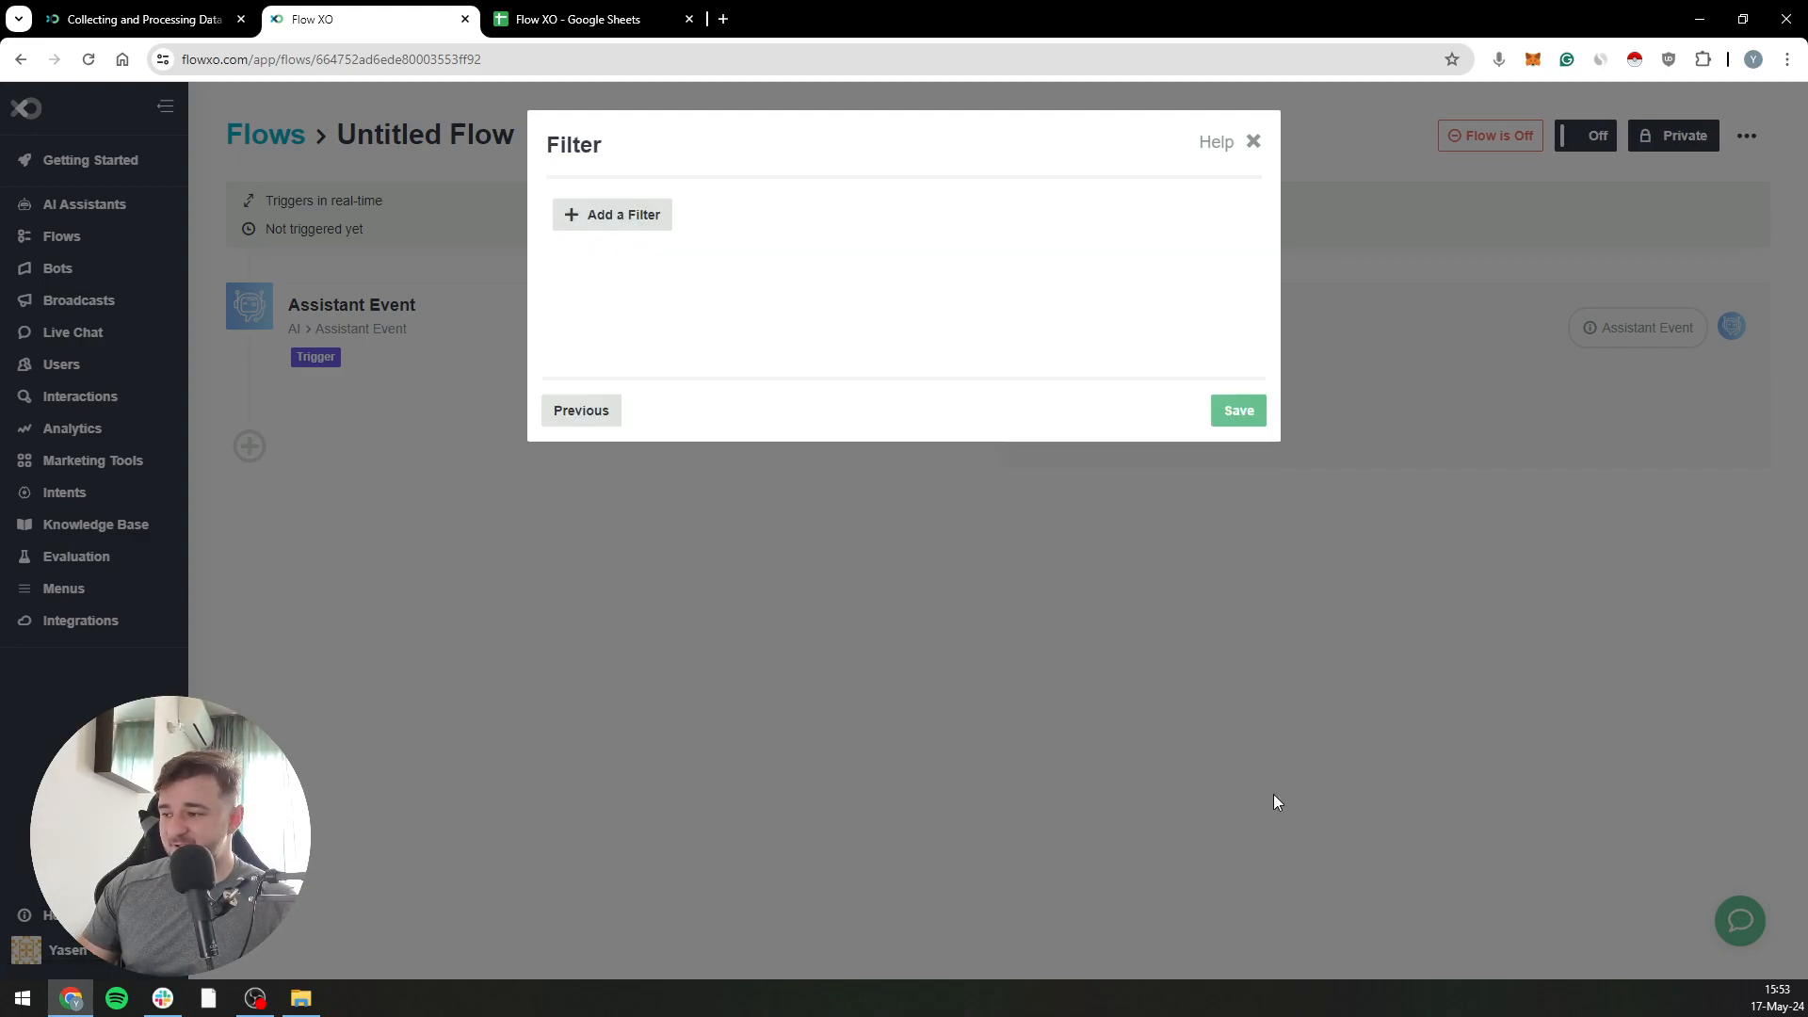
pyautogui.click(1237, 410)
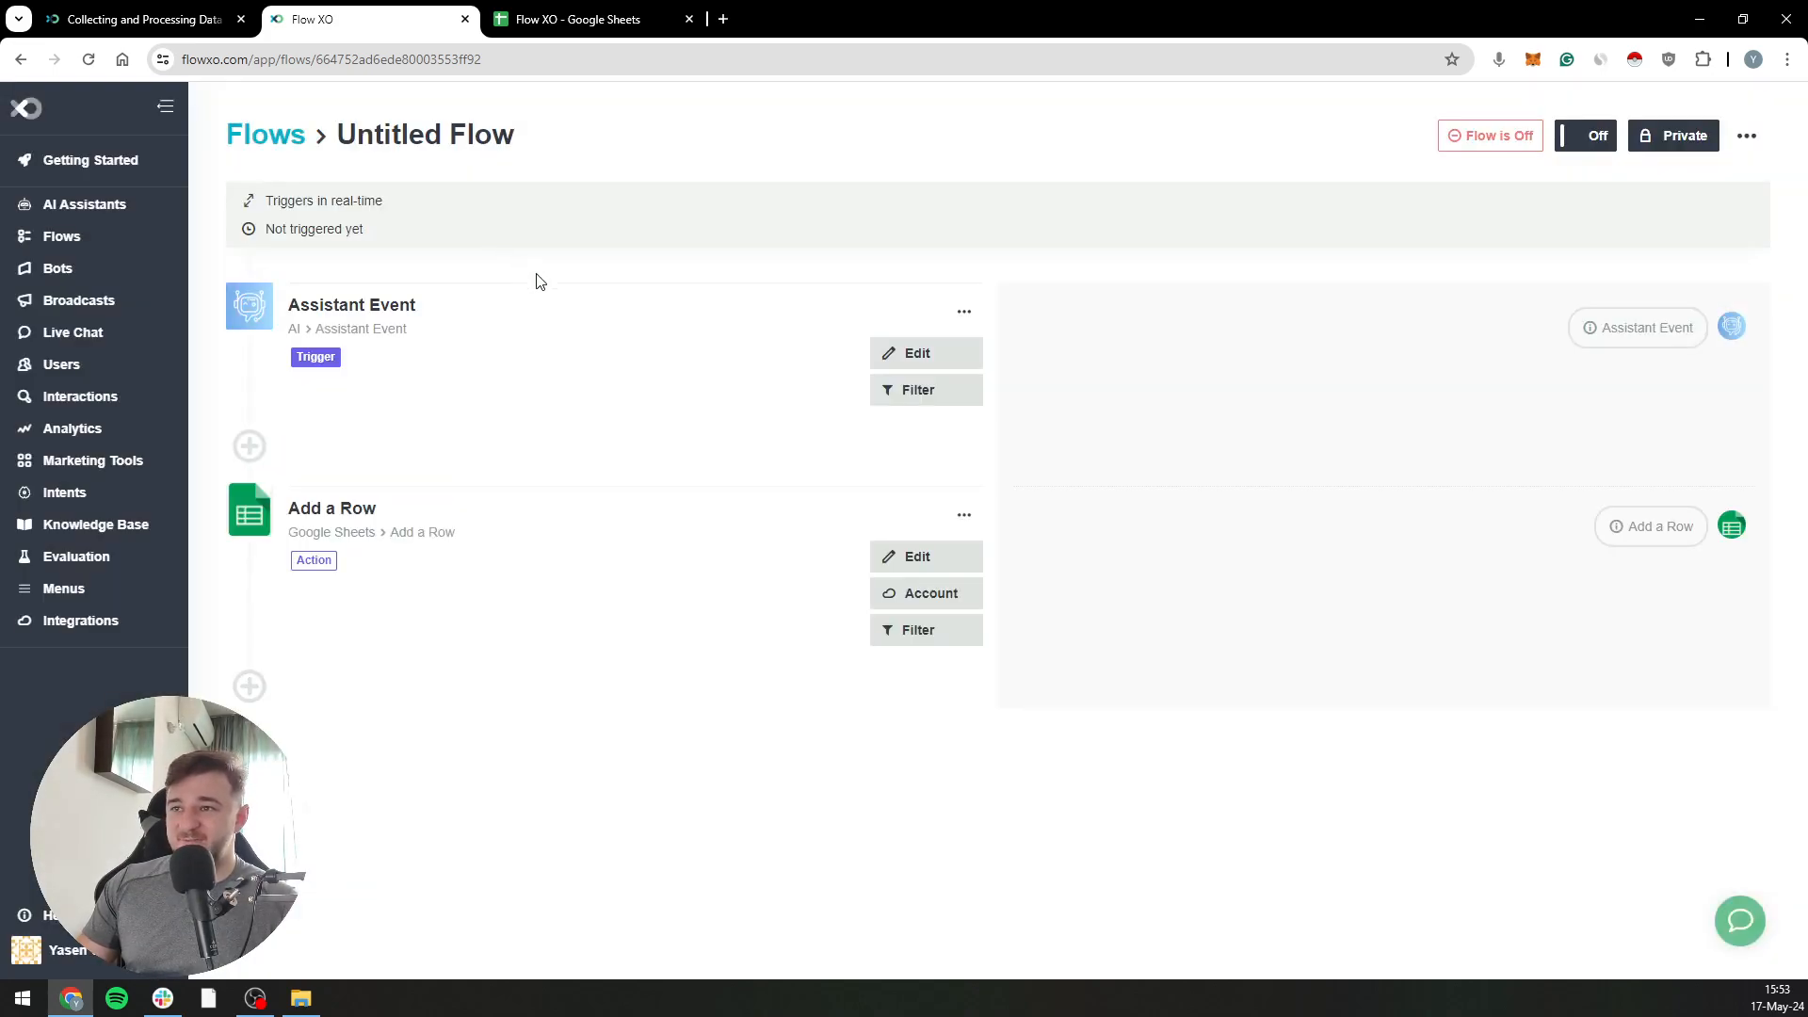
# Rename the flow as Update CRM and turn it on
pyautogui.click(497, 137)
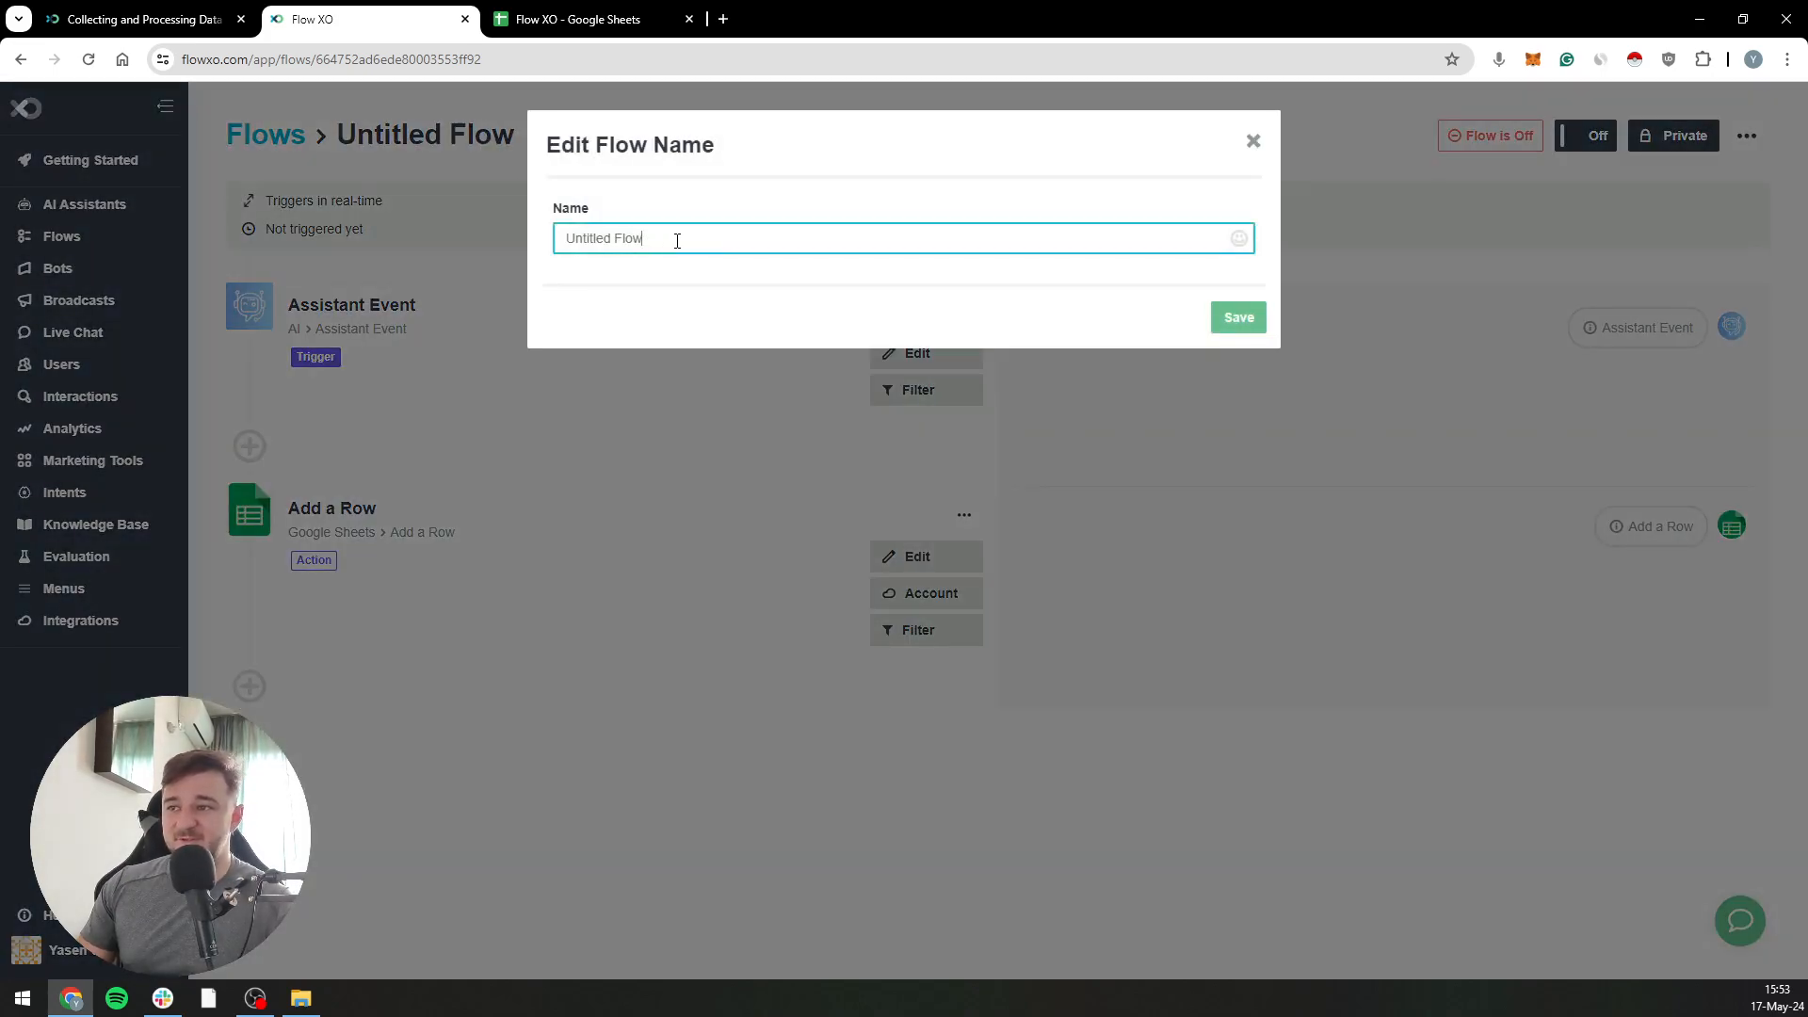
pyautogui.write('Update CRM')
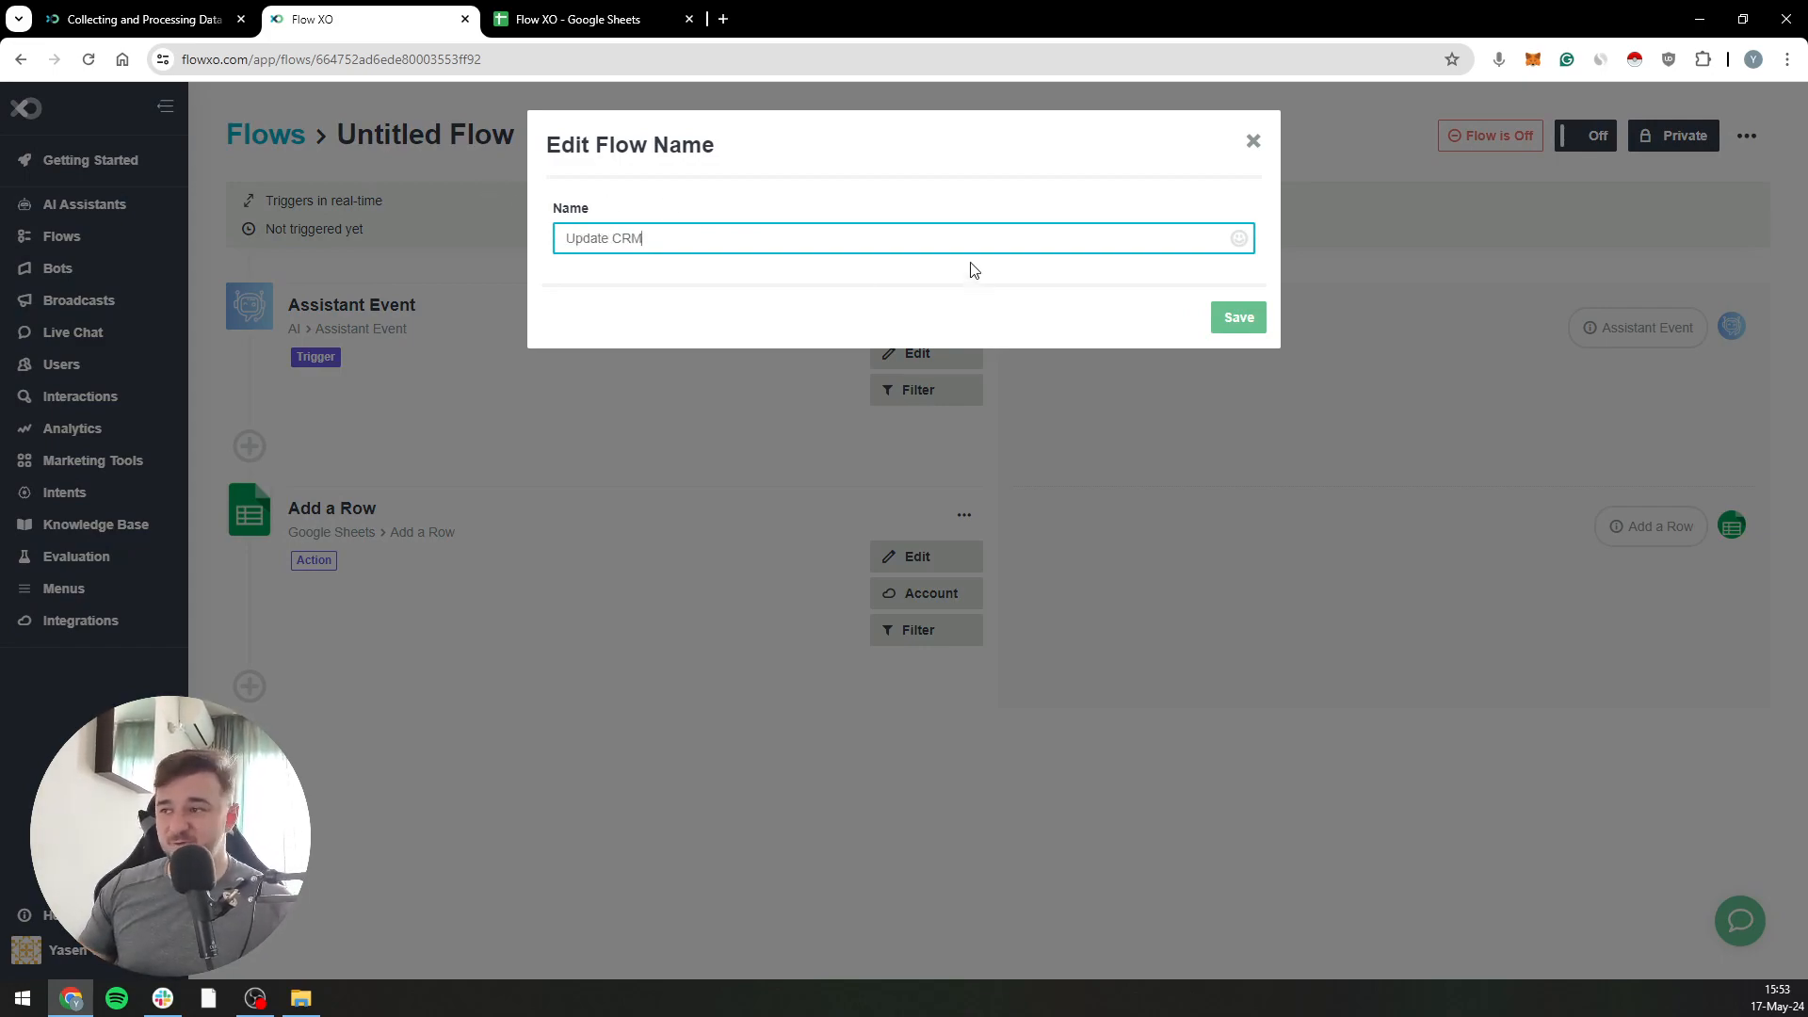
pyautogui.click(1253, 325)
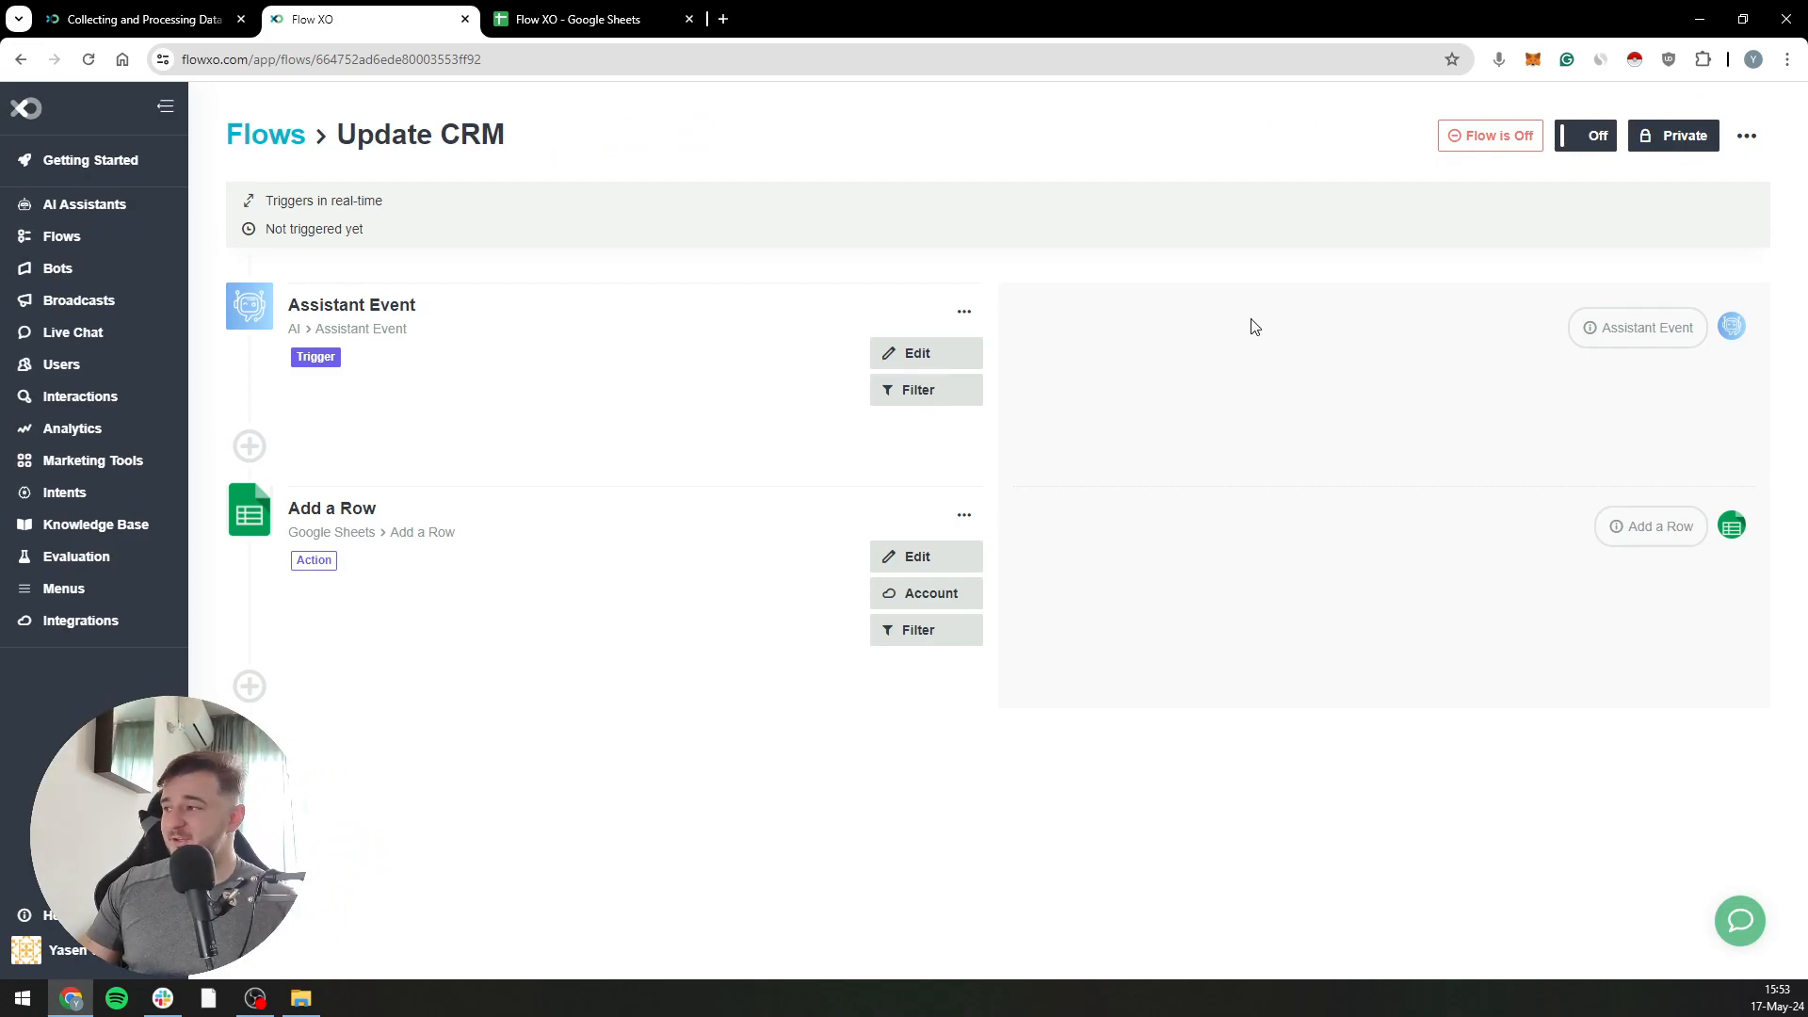
pyautogui.click(1571, 146)
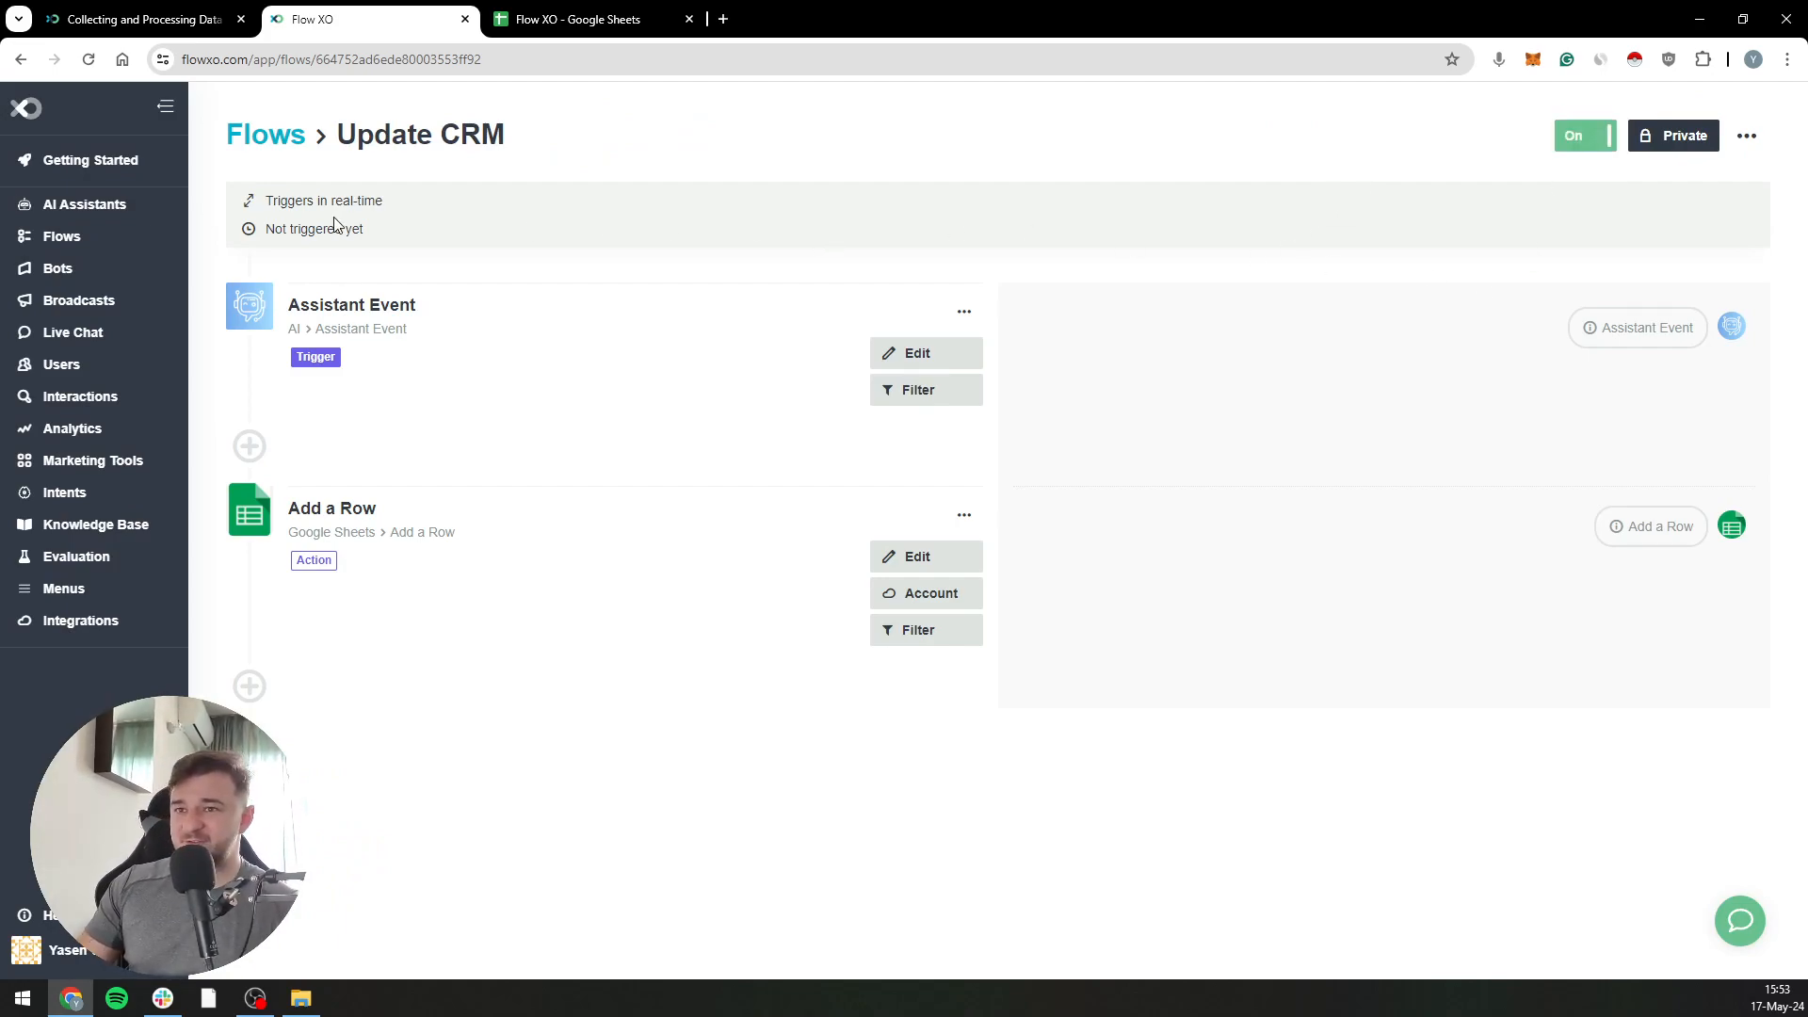
# Open the Simple Data Collection assistant, check the rows below the headers in the Google Sheets spreadsheet, and return to the assistant in Flow XO
pyautogui.click(96, 206)
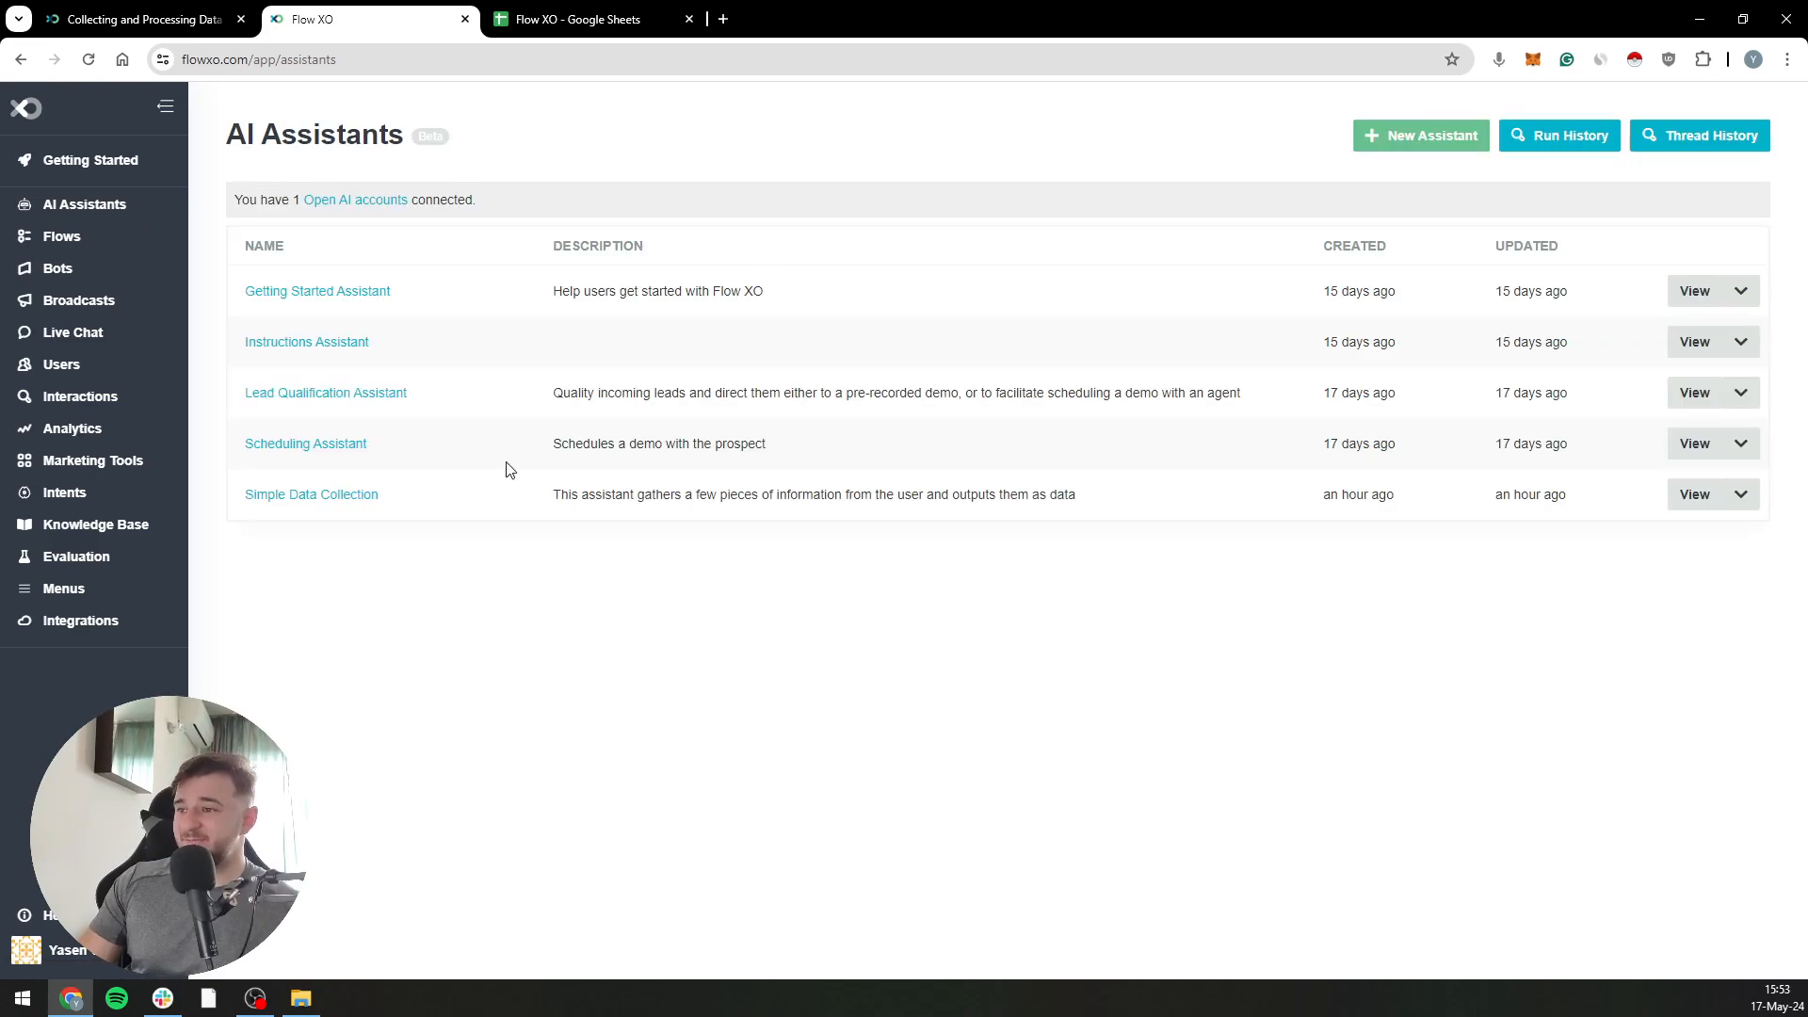
pyautogui.click(311, 497)
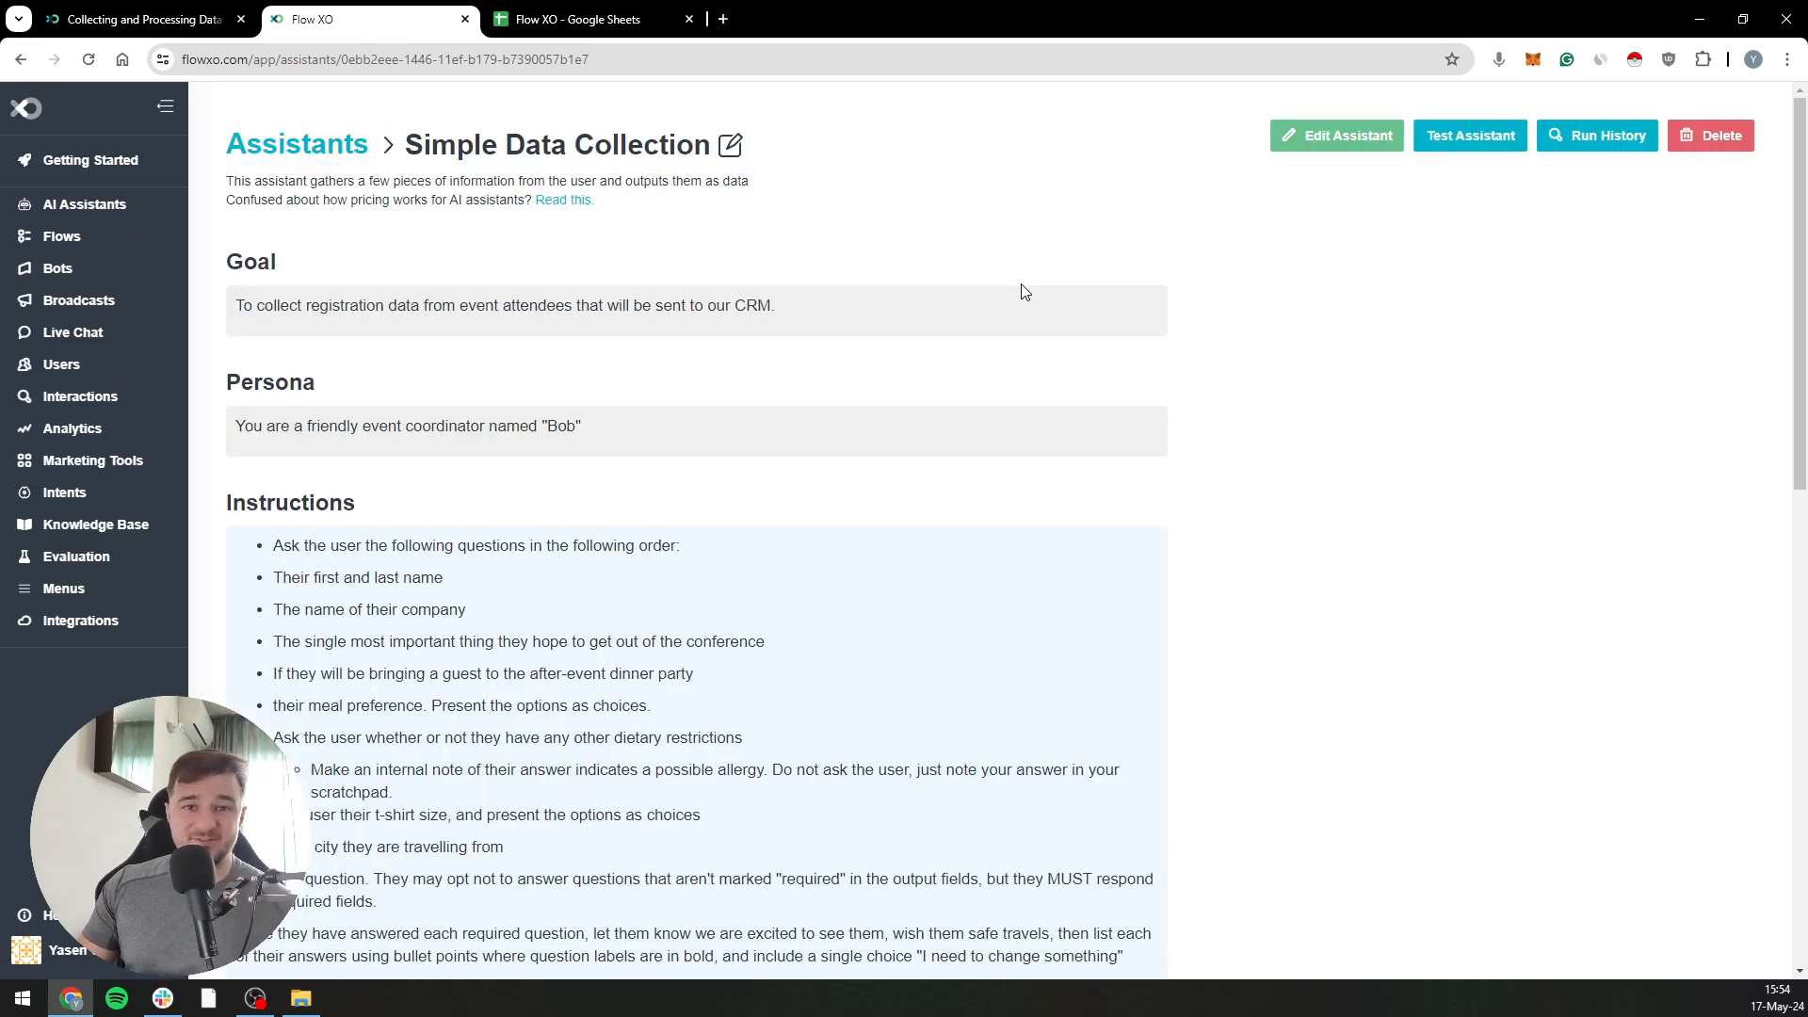
pyautogui.click(579, 17)
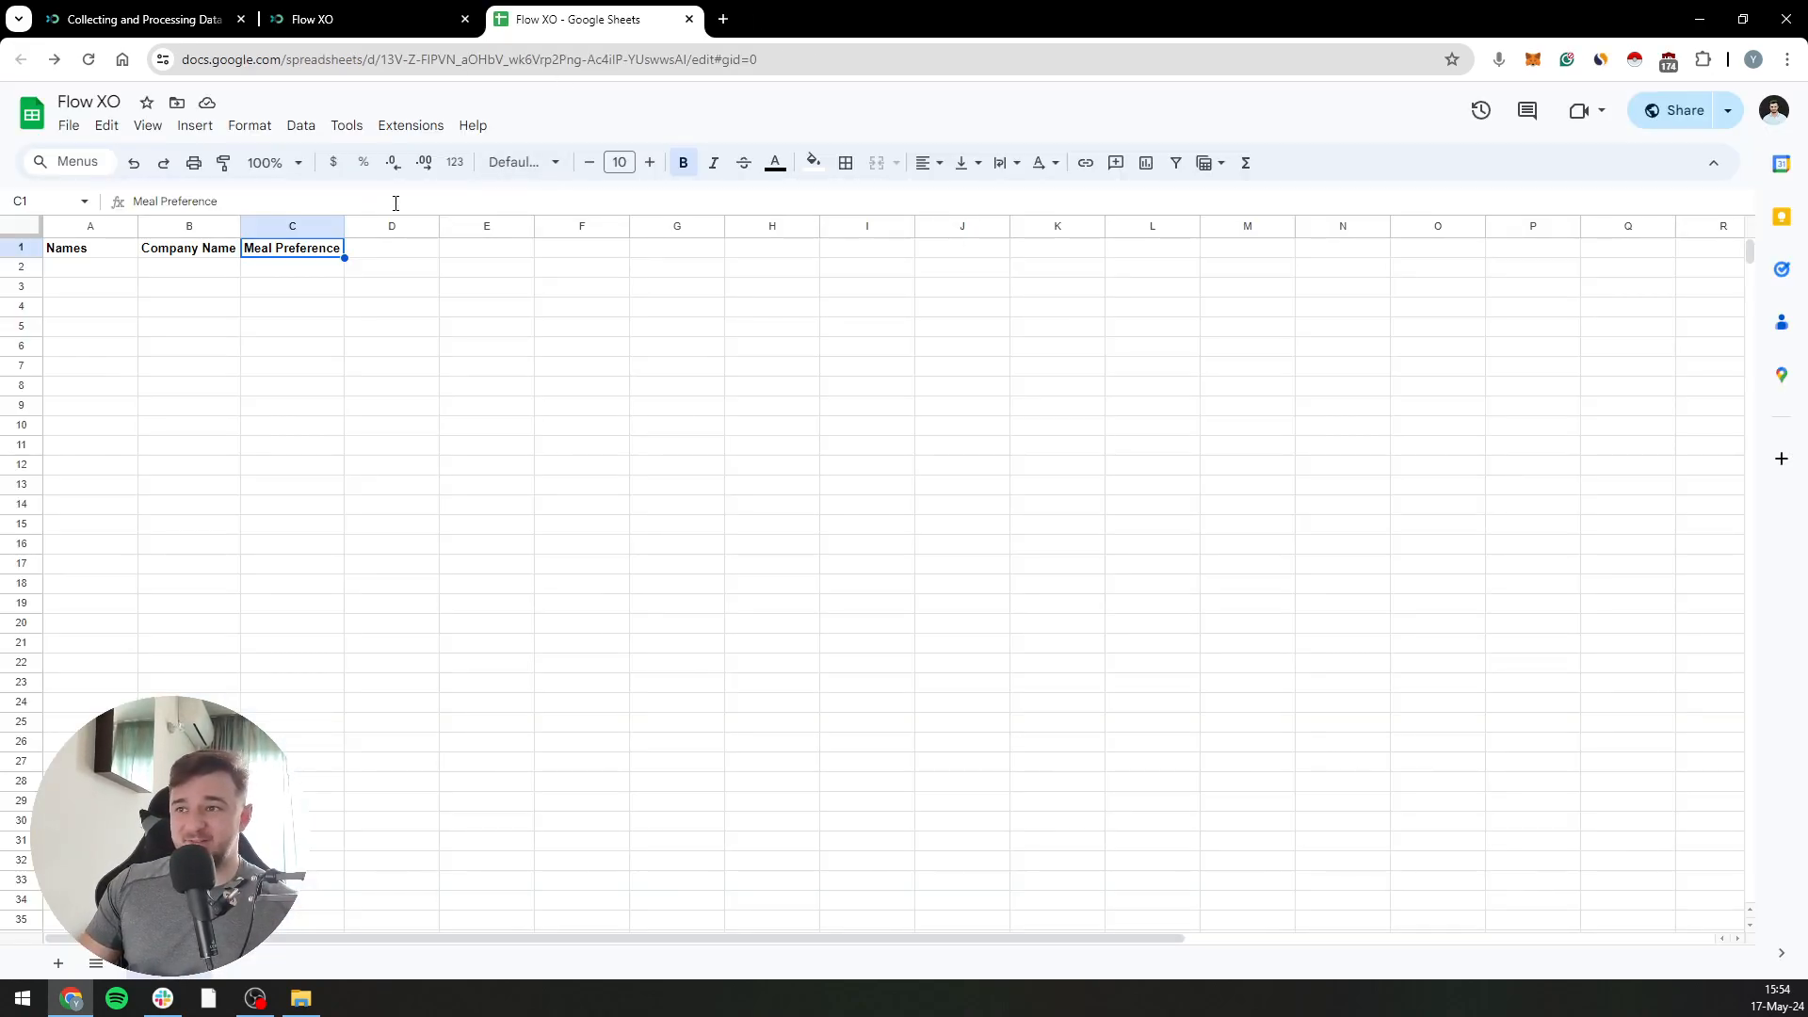
pyautogui.moveTo(95, 271); pyautogui.dragTo(246, 265)
pyautogui.click(268, 308)
pyautogui.click(336, 10)
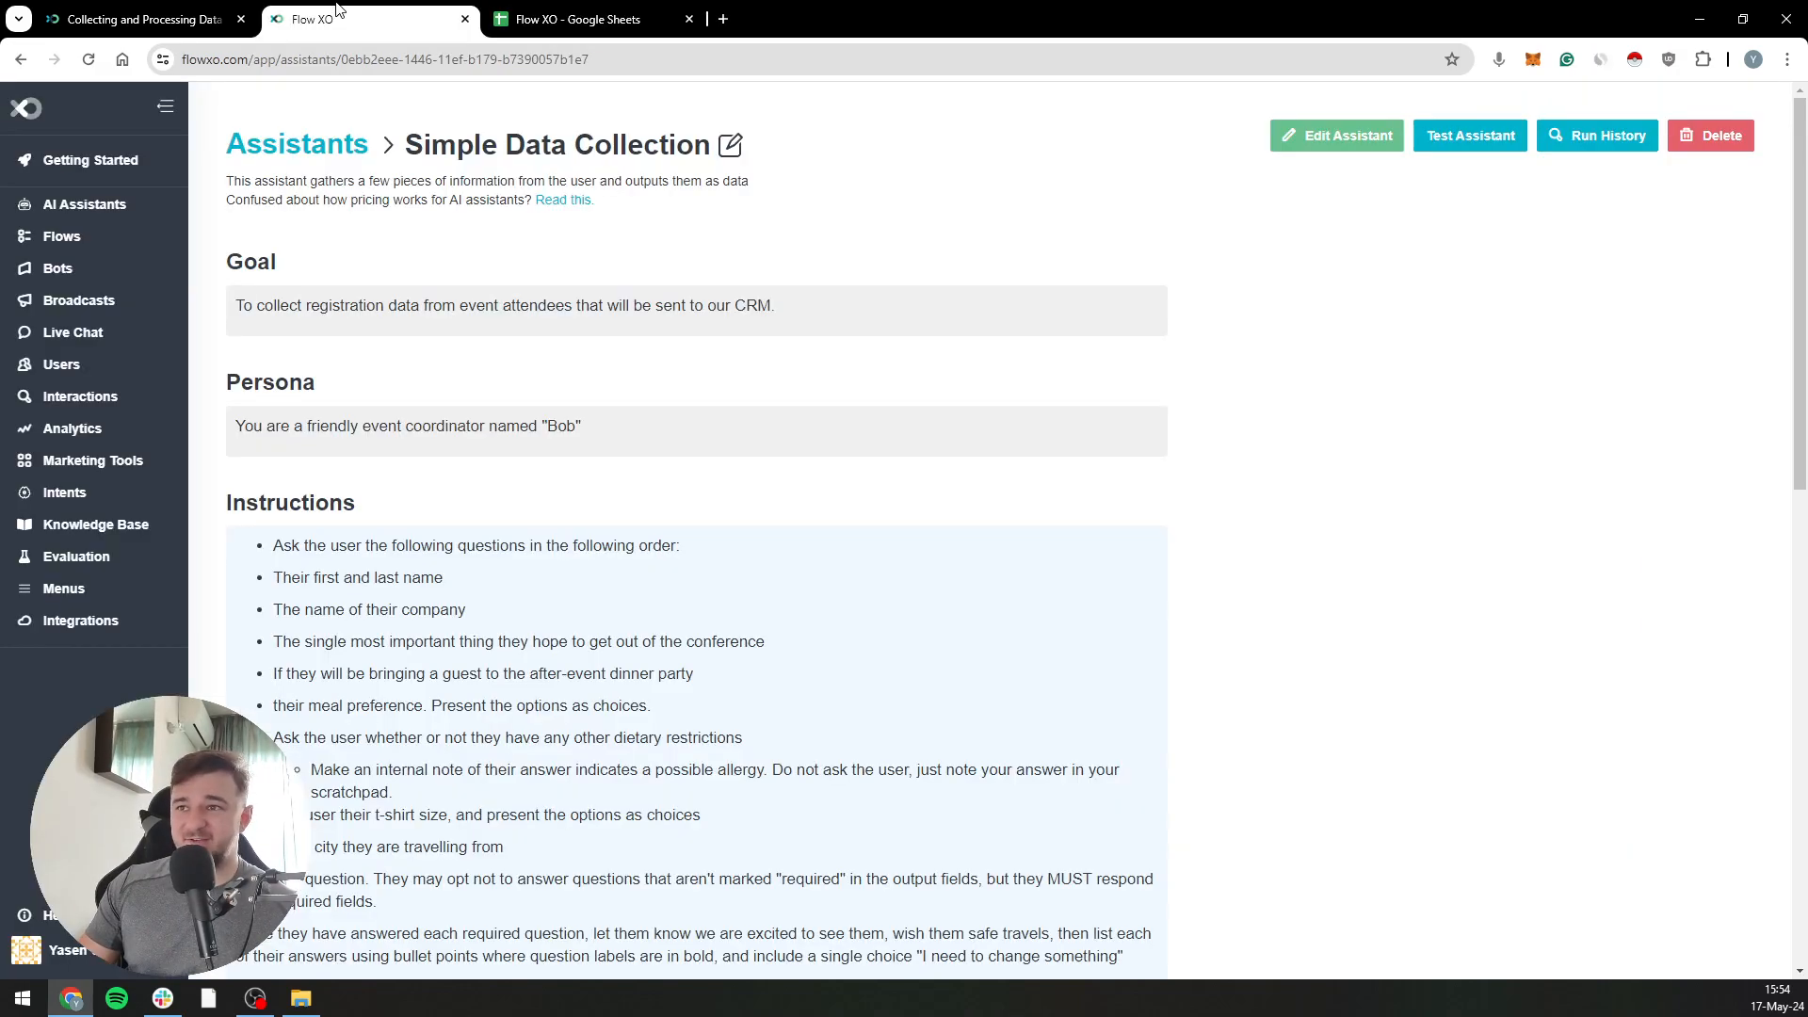
# Start a test of the assistant, give the attendee's full name, and answer "flow xo" for the company
pyautogui.click(1469, 135)
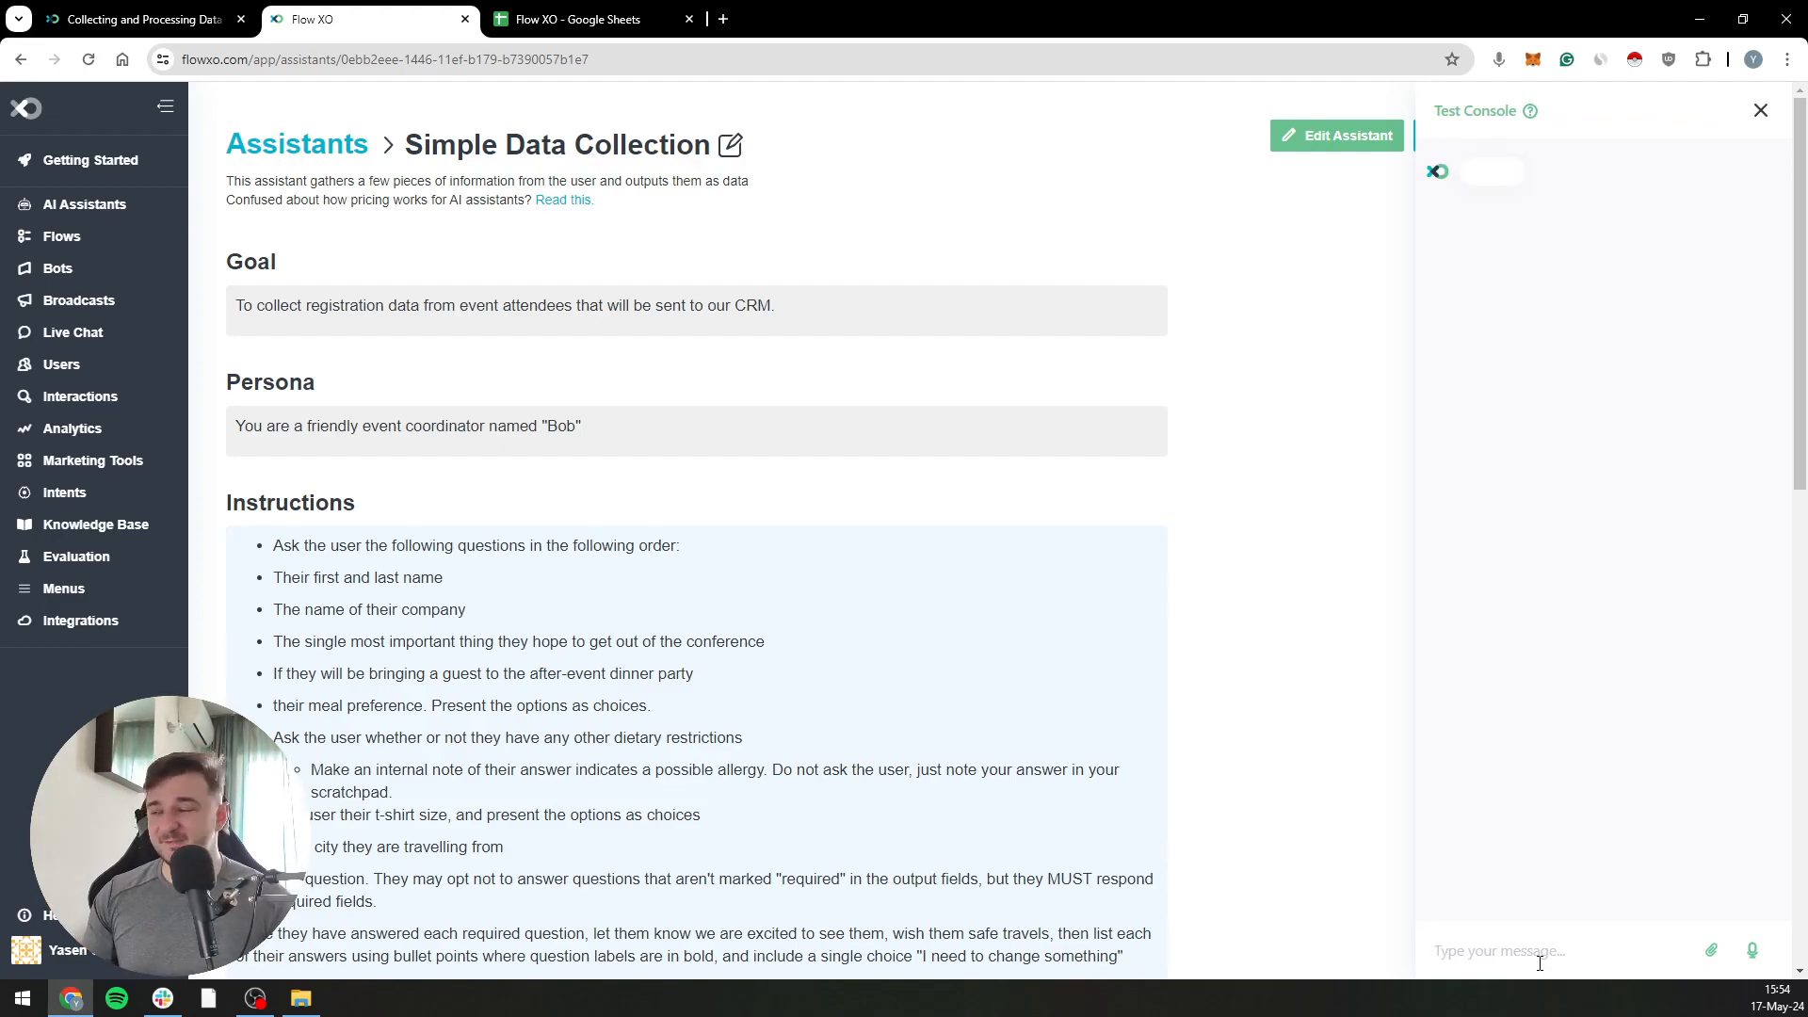
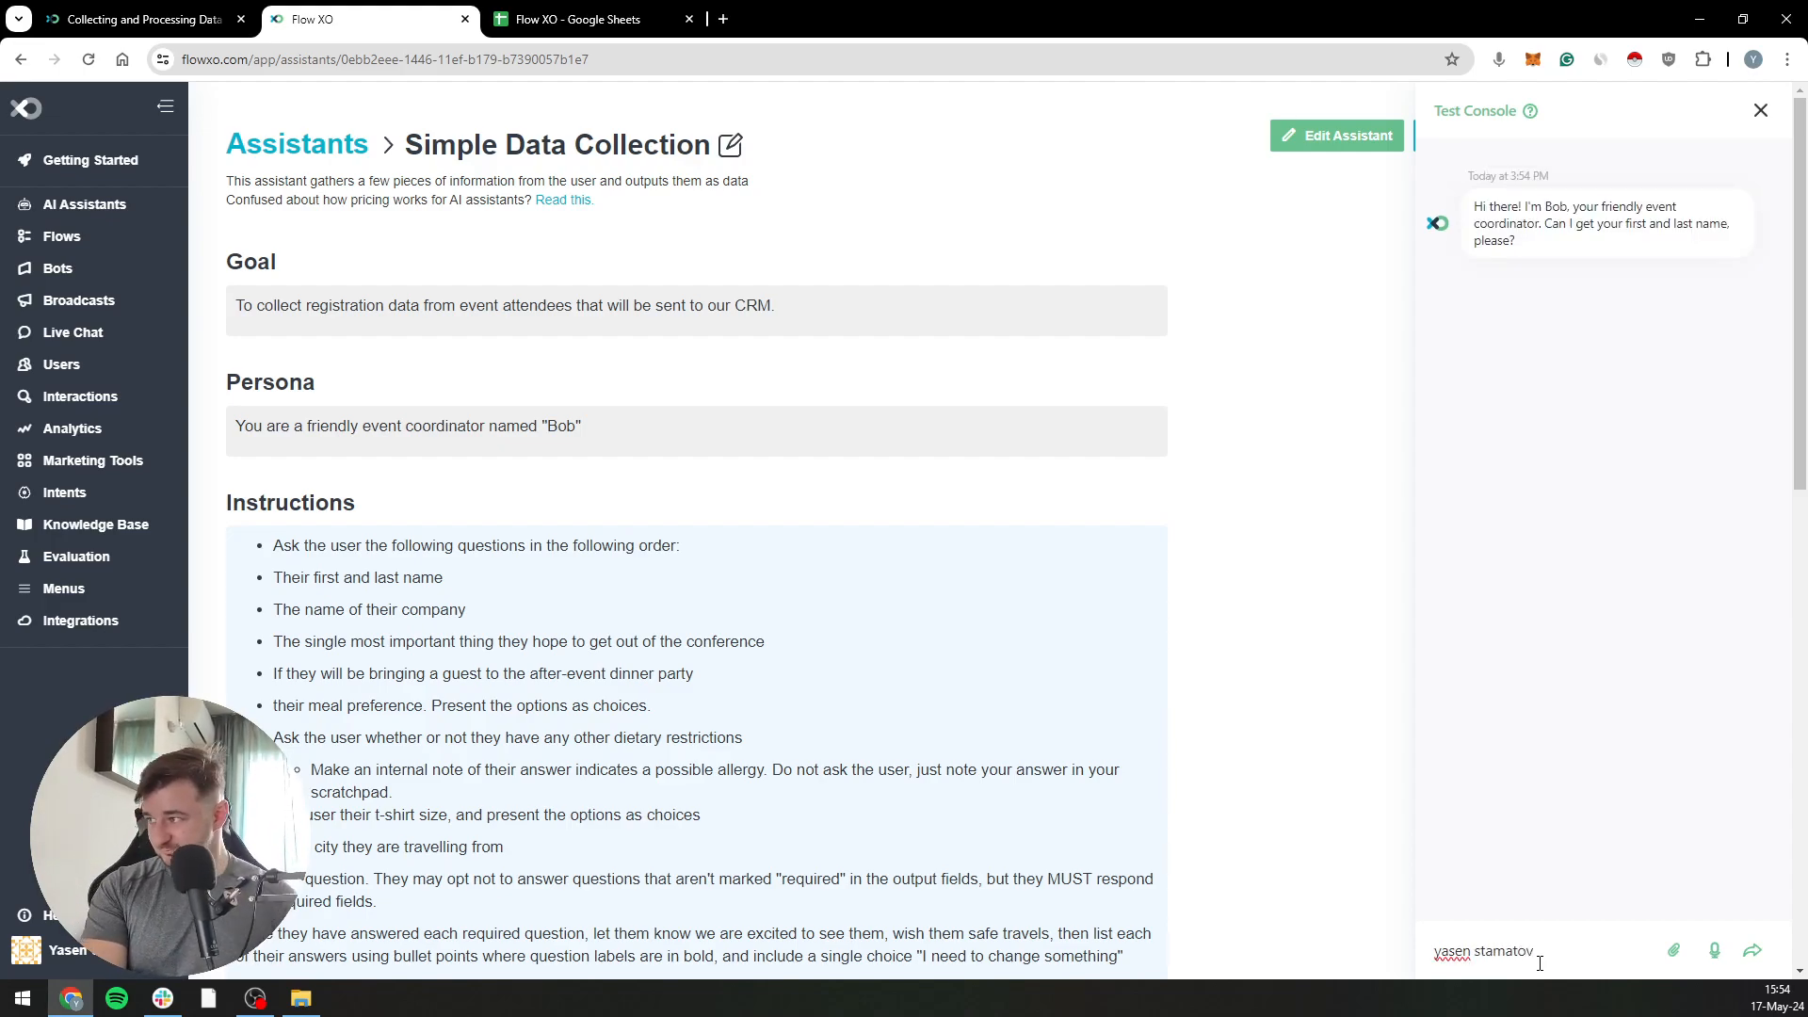
pyautogui.press('Return')
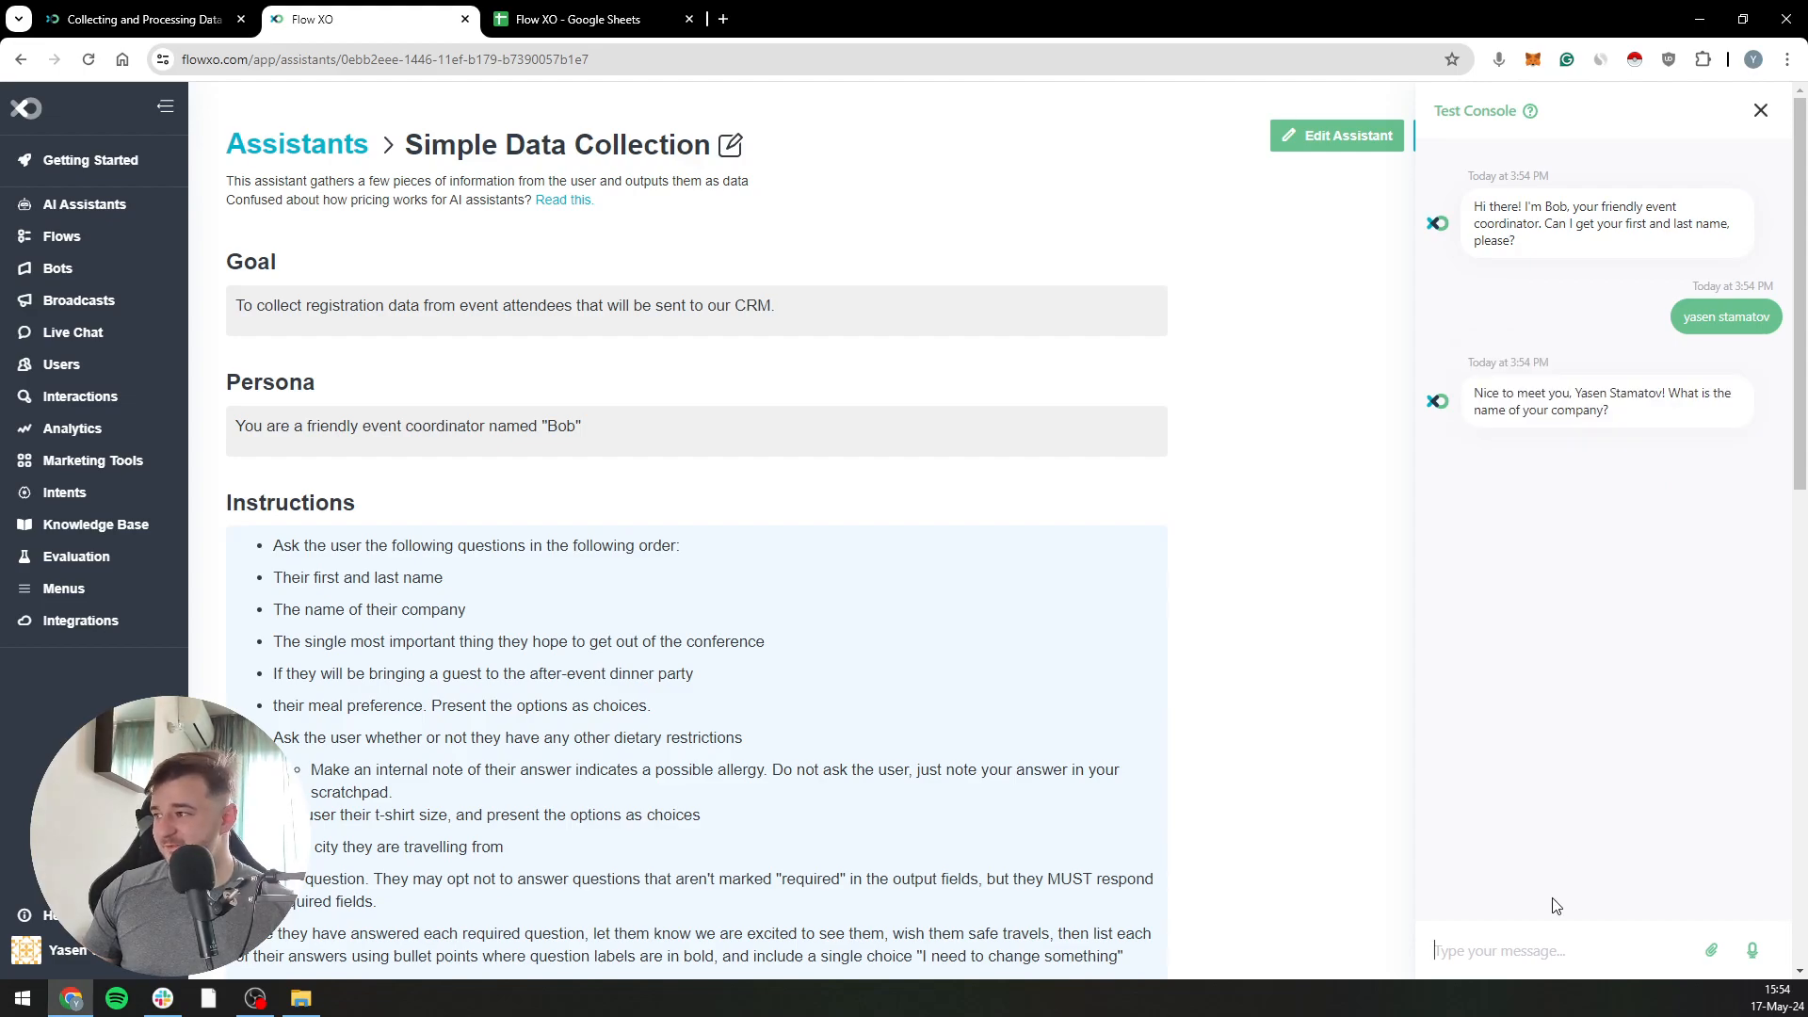
pyautogui.write('flow')
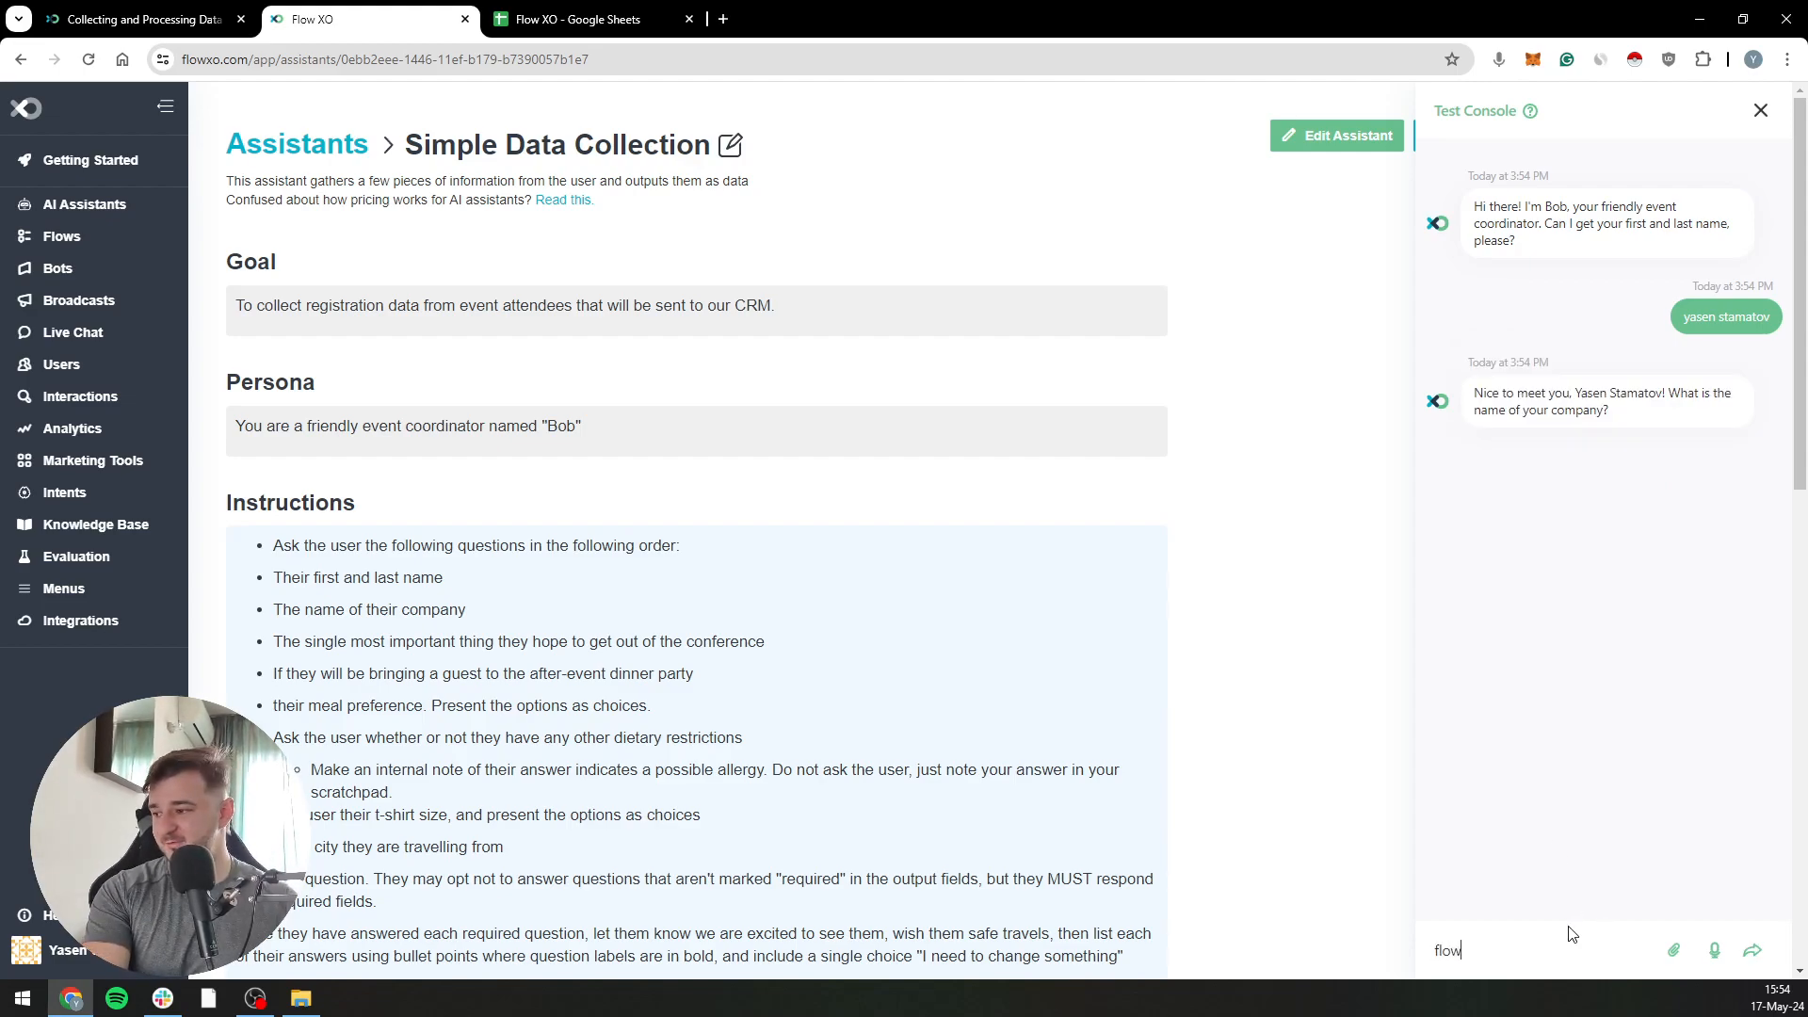
pyautogui.write(' xo')
pyautogui.press('Return')
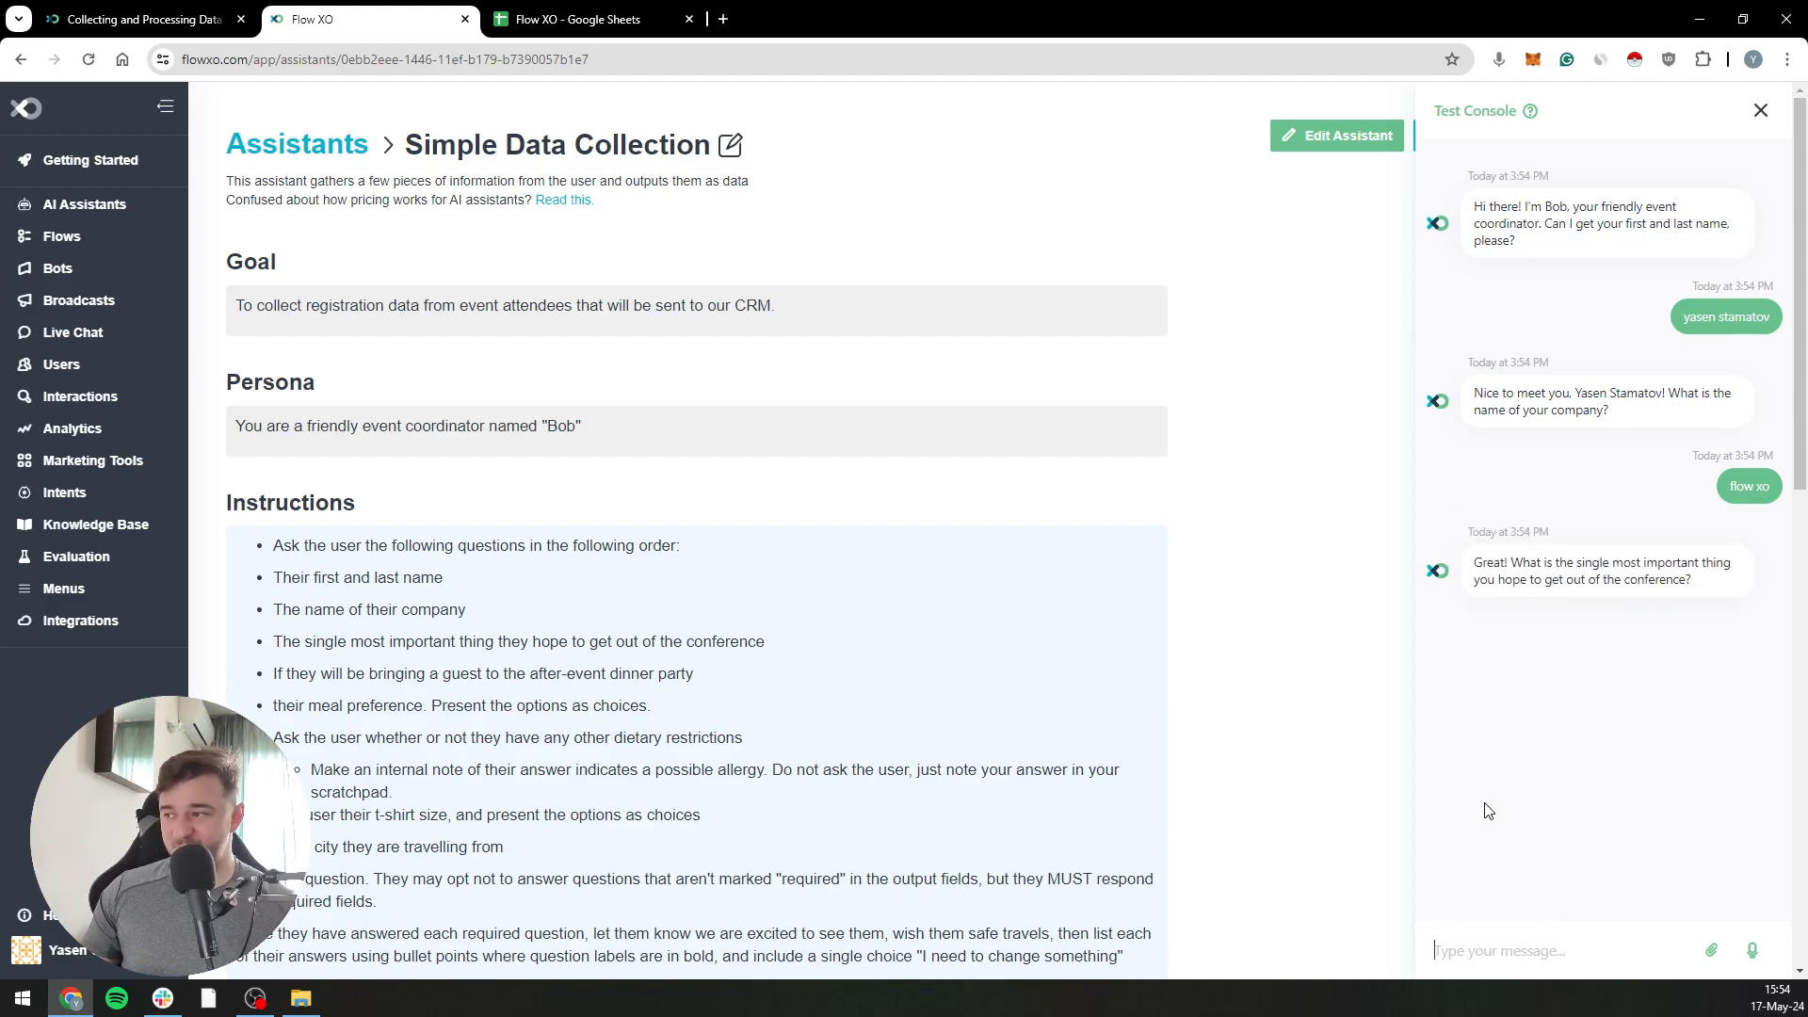
# Answer "connections" for the conference goal, "no" to a guest, Chicken for the meal preference, and "no" to dietary restrictions
pyautogui.write('connections')
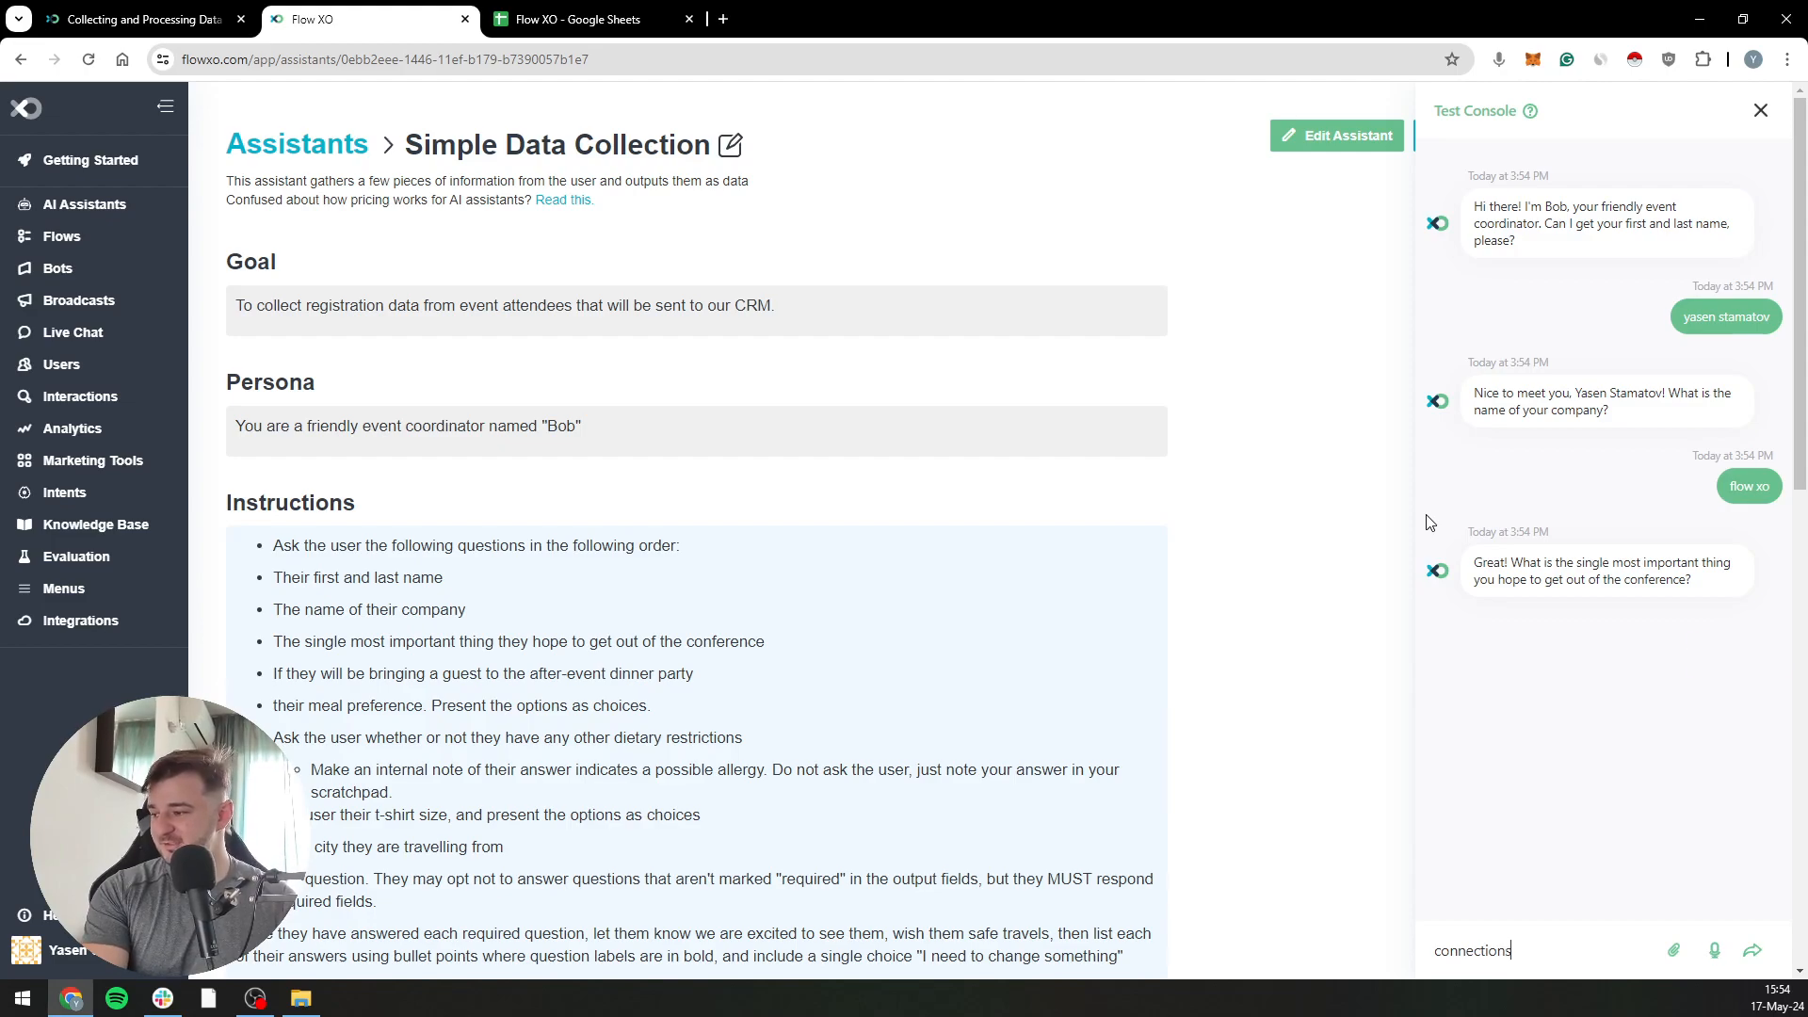
pyautogui.press('Return')
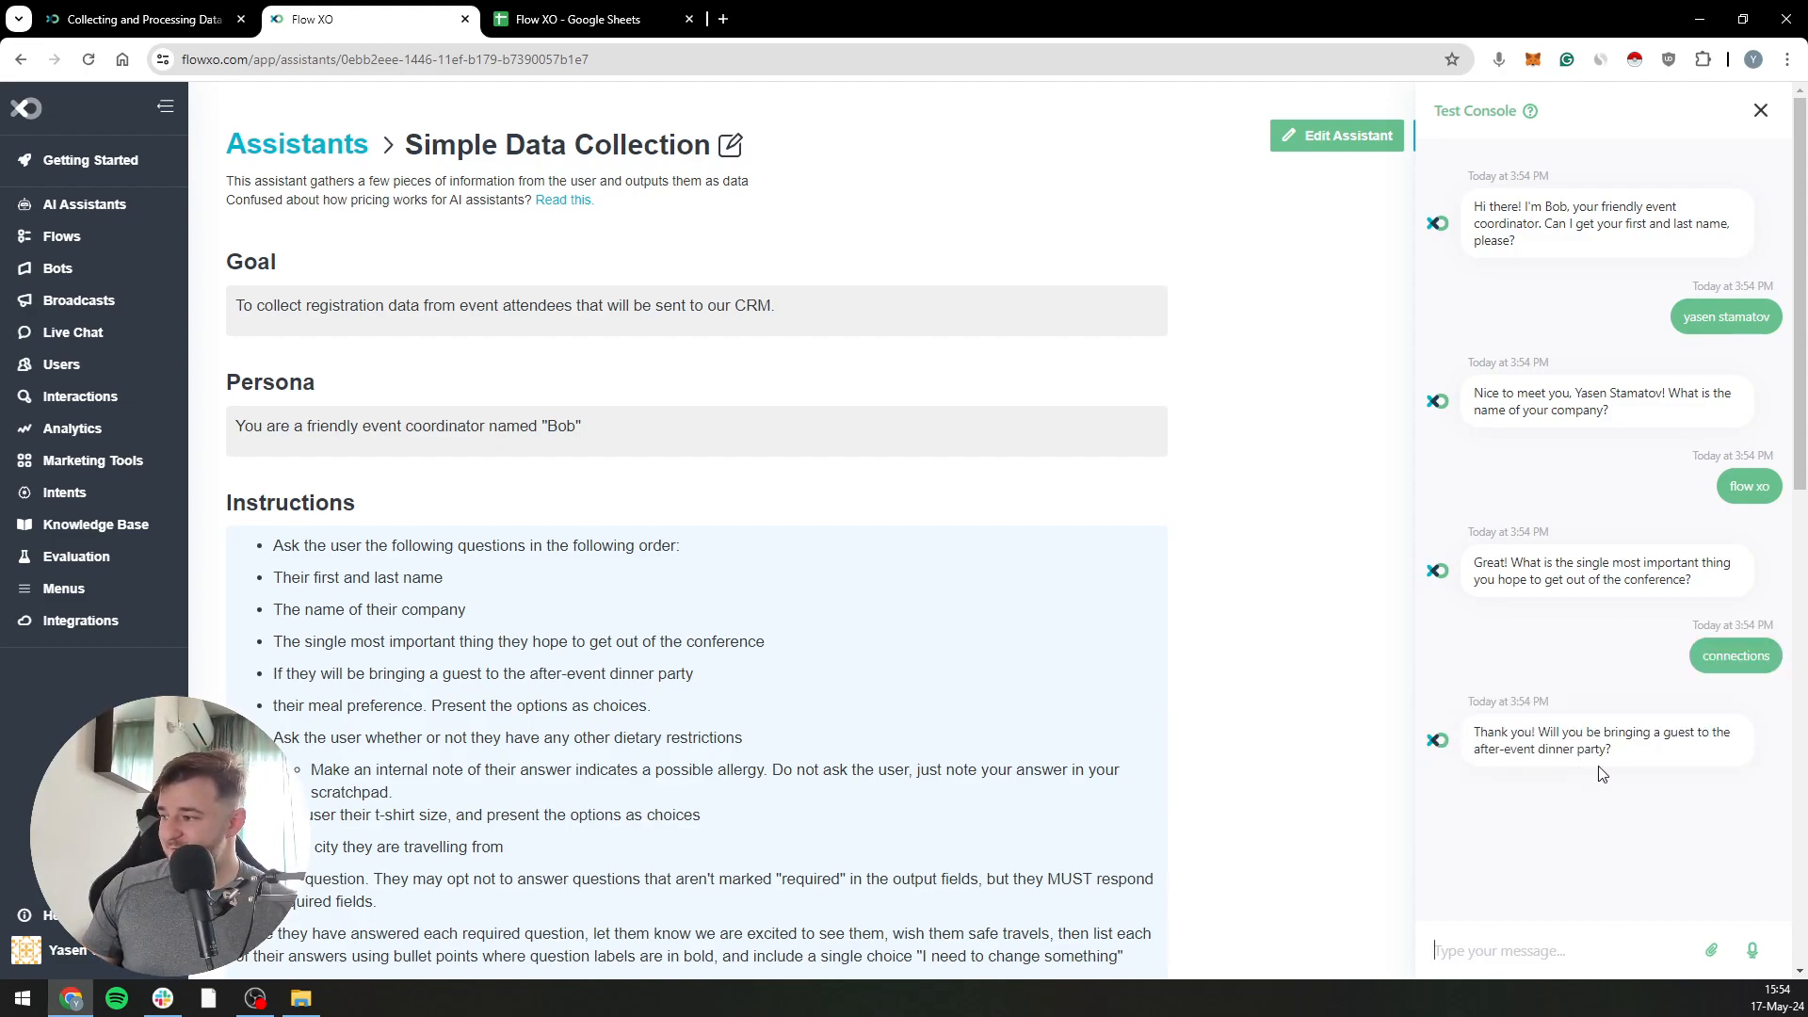
pyautogui.write('no')
pyautogui.press('Return')
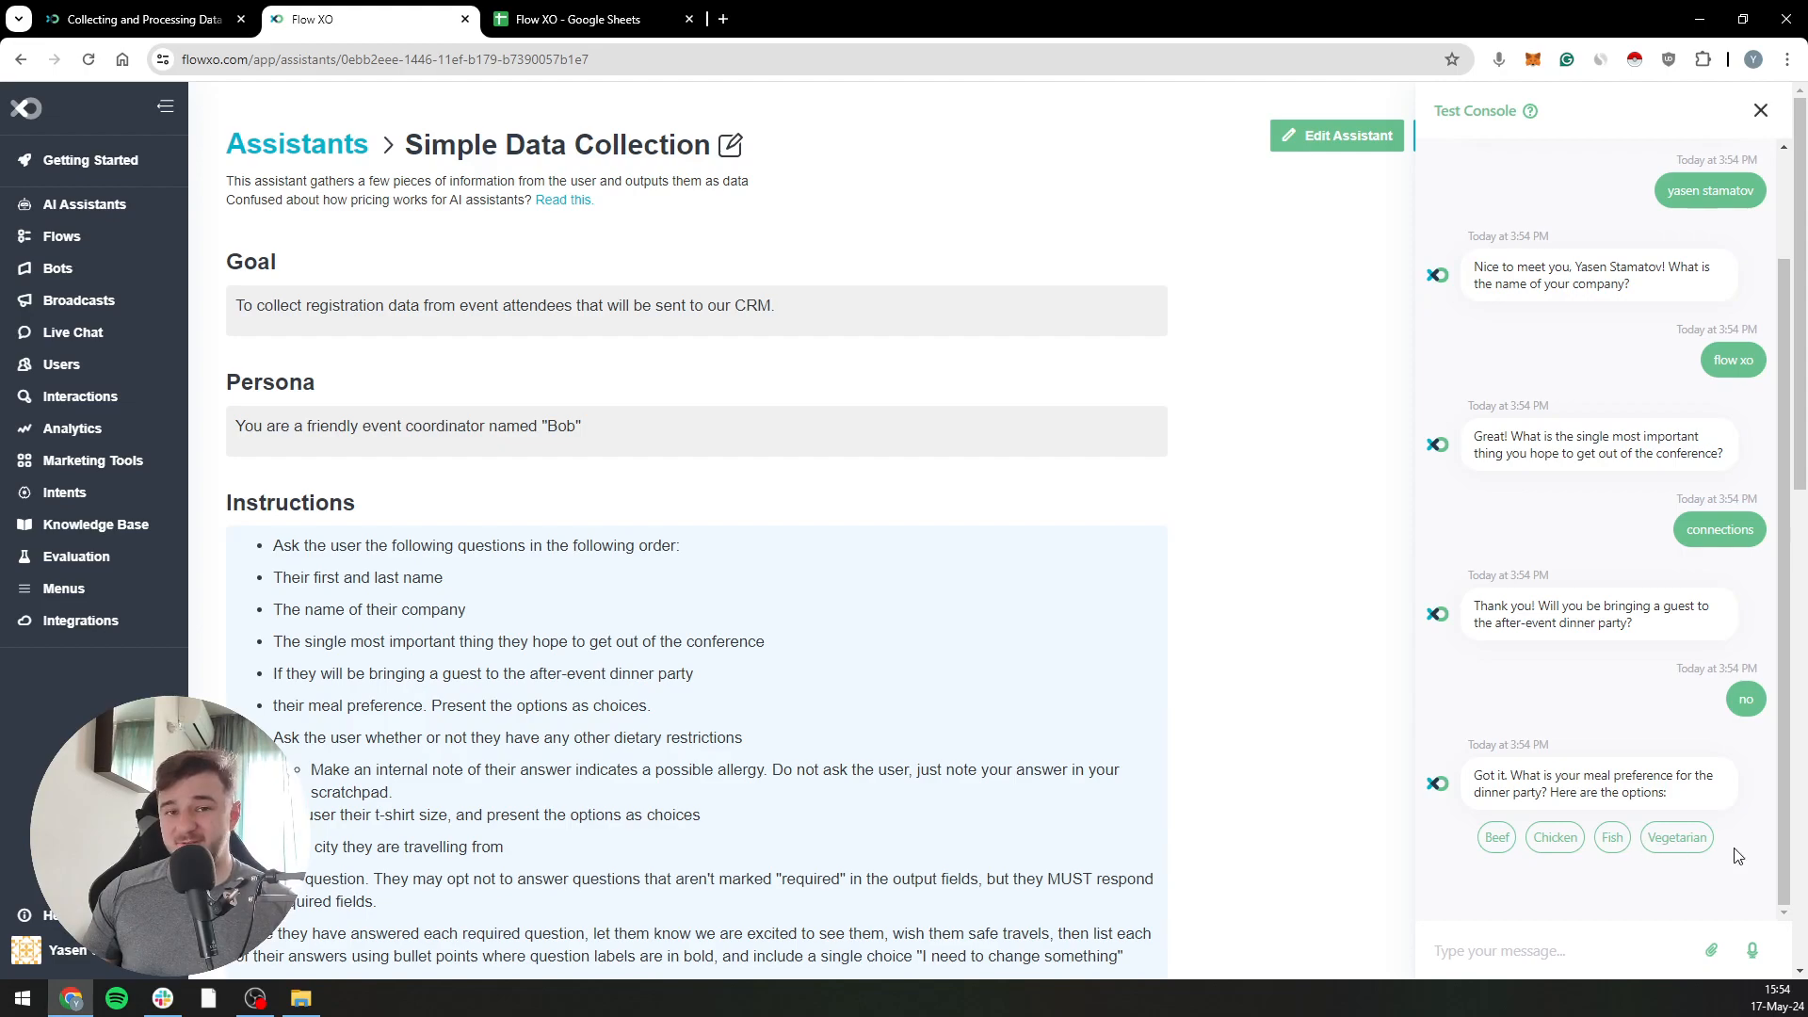
pyautogui.click(1558, 837)
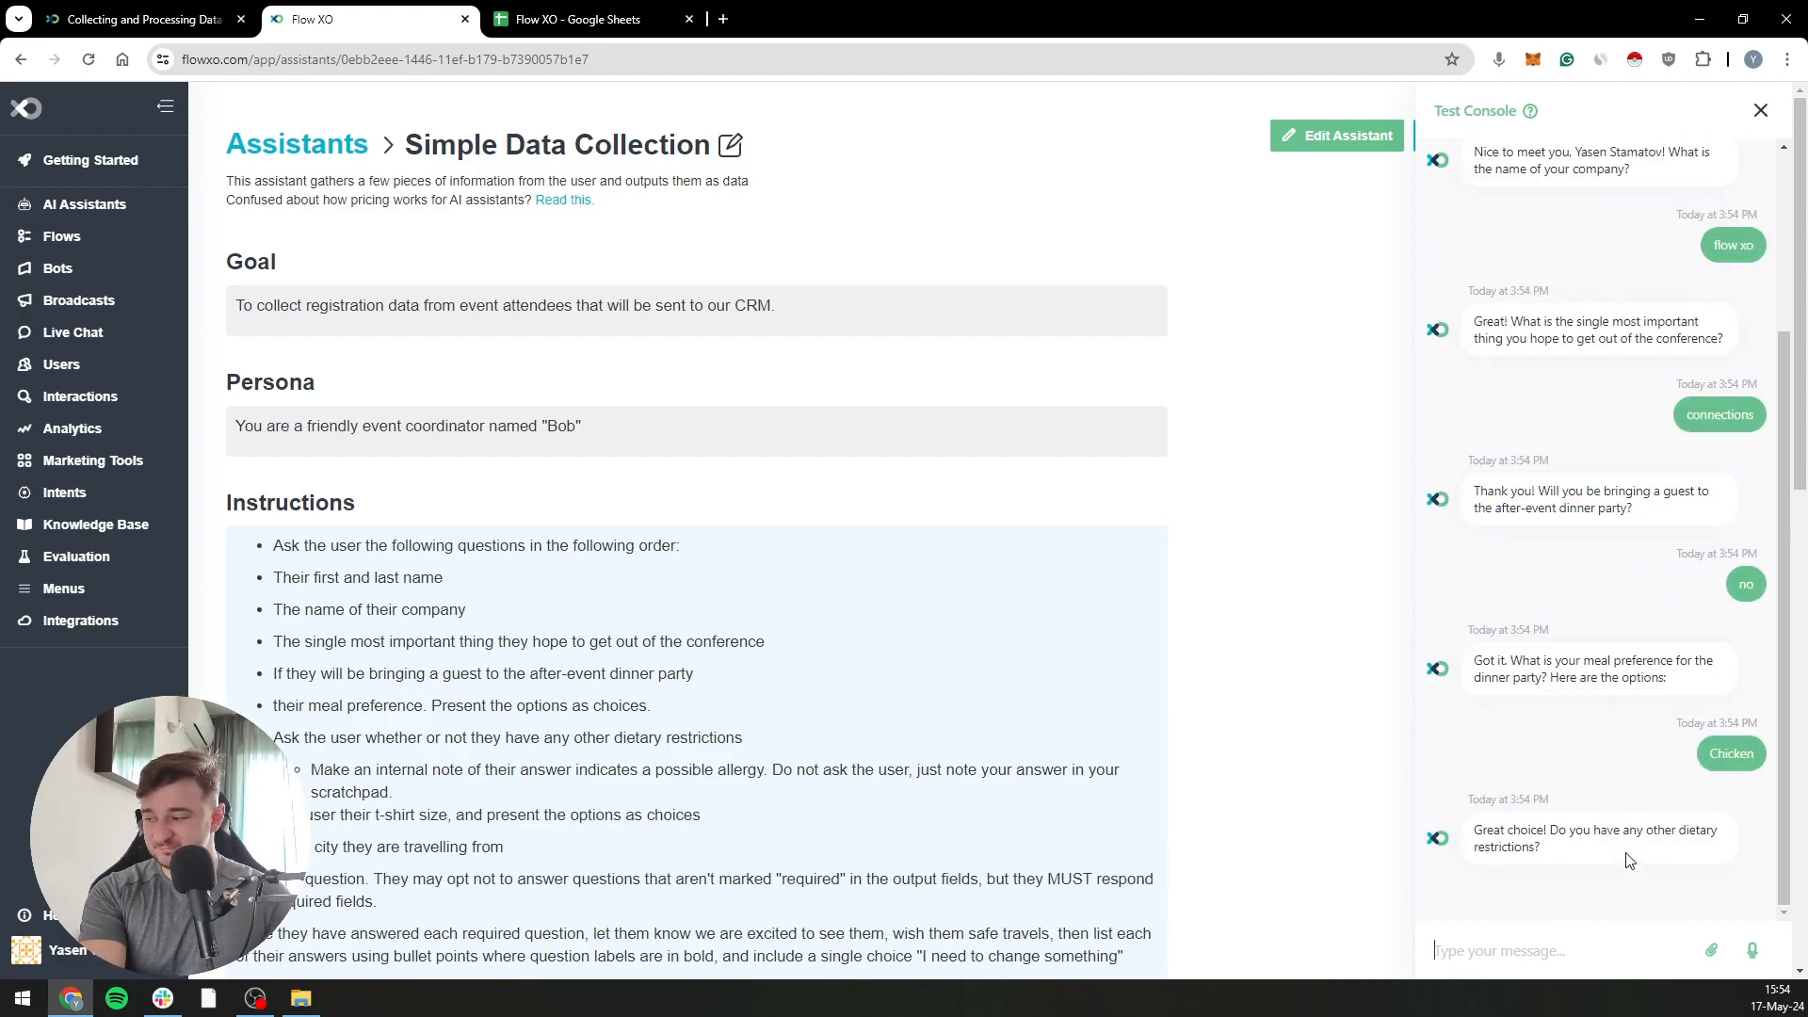
pyautogui.write('no')
pyautogui.press('Return')
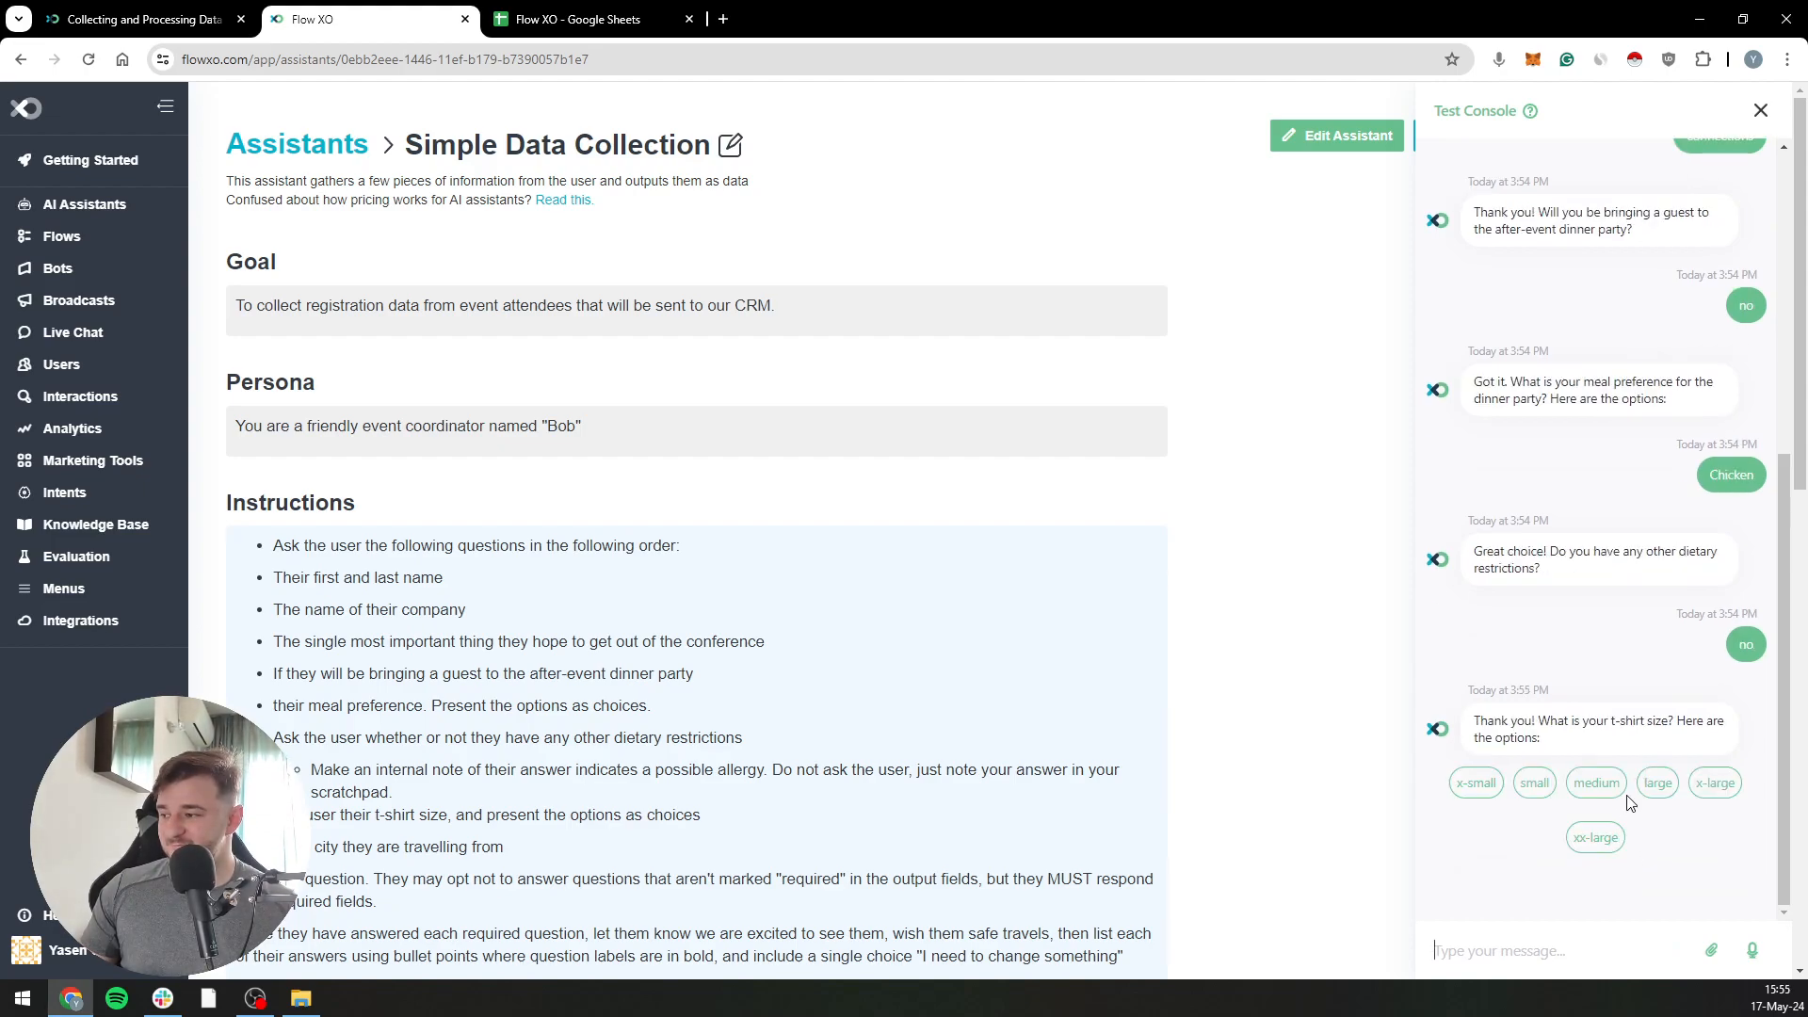
# Move the Google Sheets spreadsheet into its own window and arrange it side by side with the assistant's test console
pyautogui.moveTo(888, 6); pyautogui.dragTo(1337, 64)
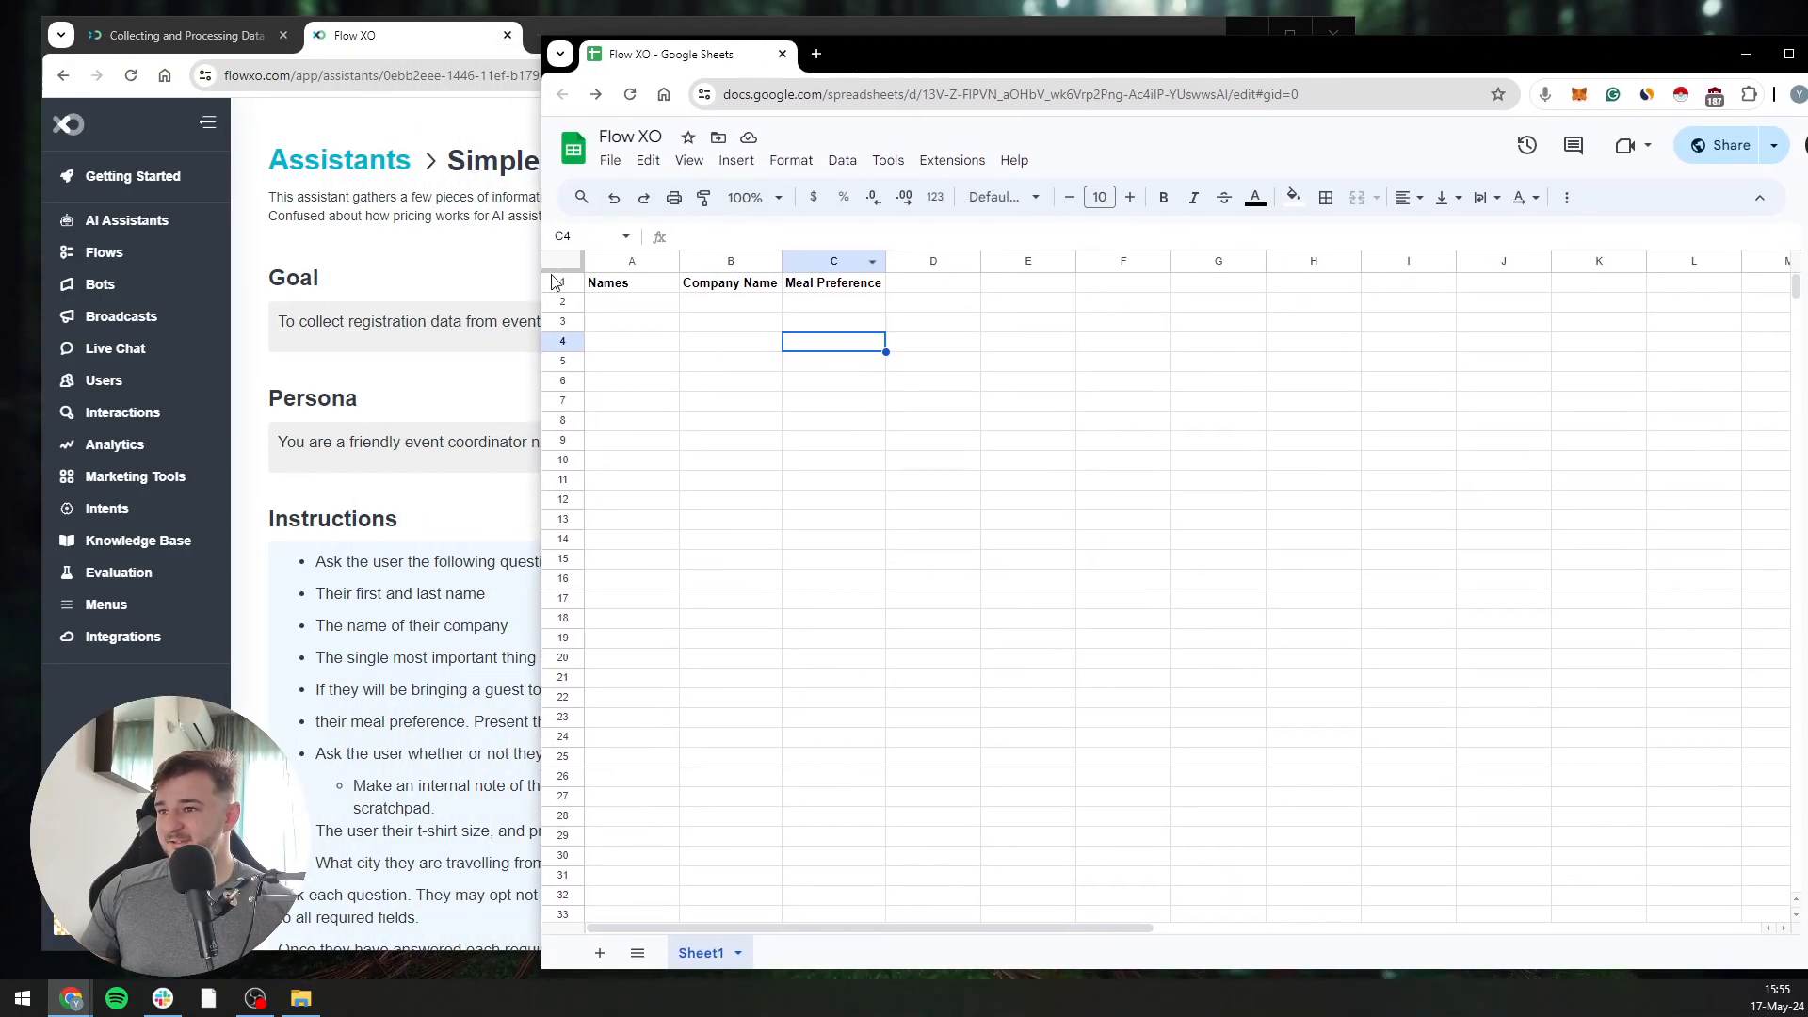
pyautogui.moveTo(542, 275); pyautogui.dragTo(1148, 241)
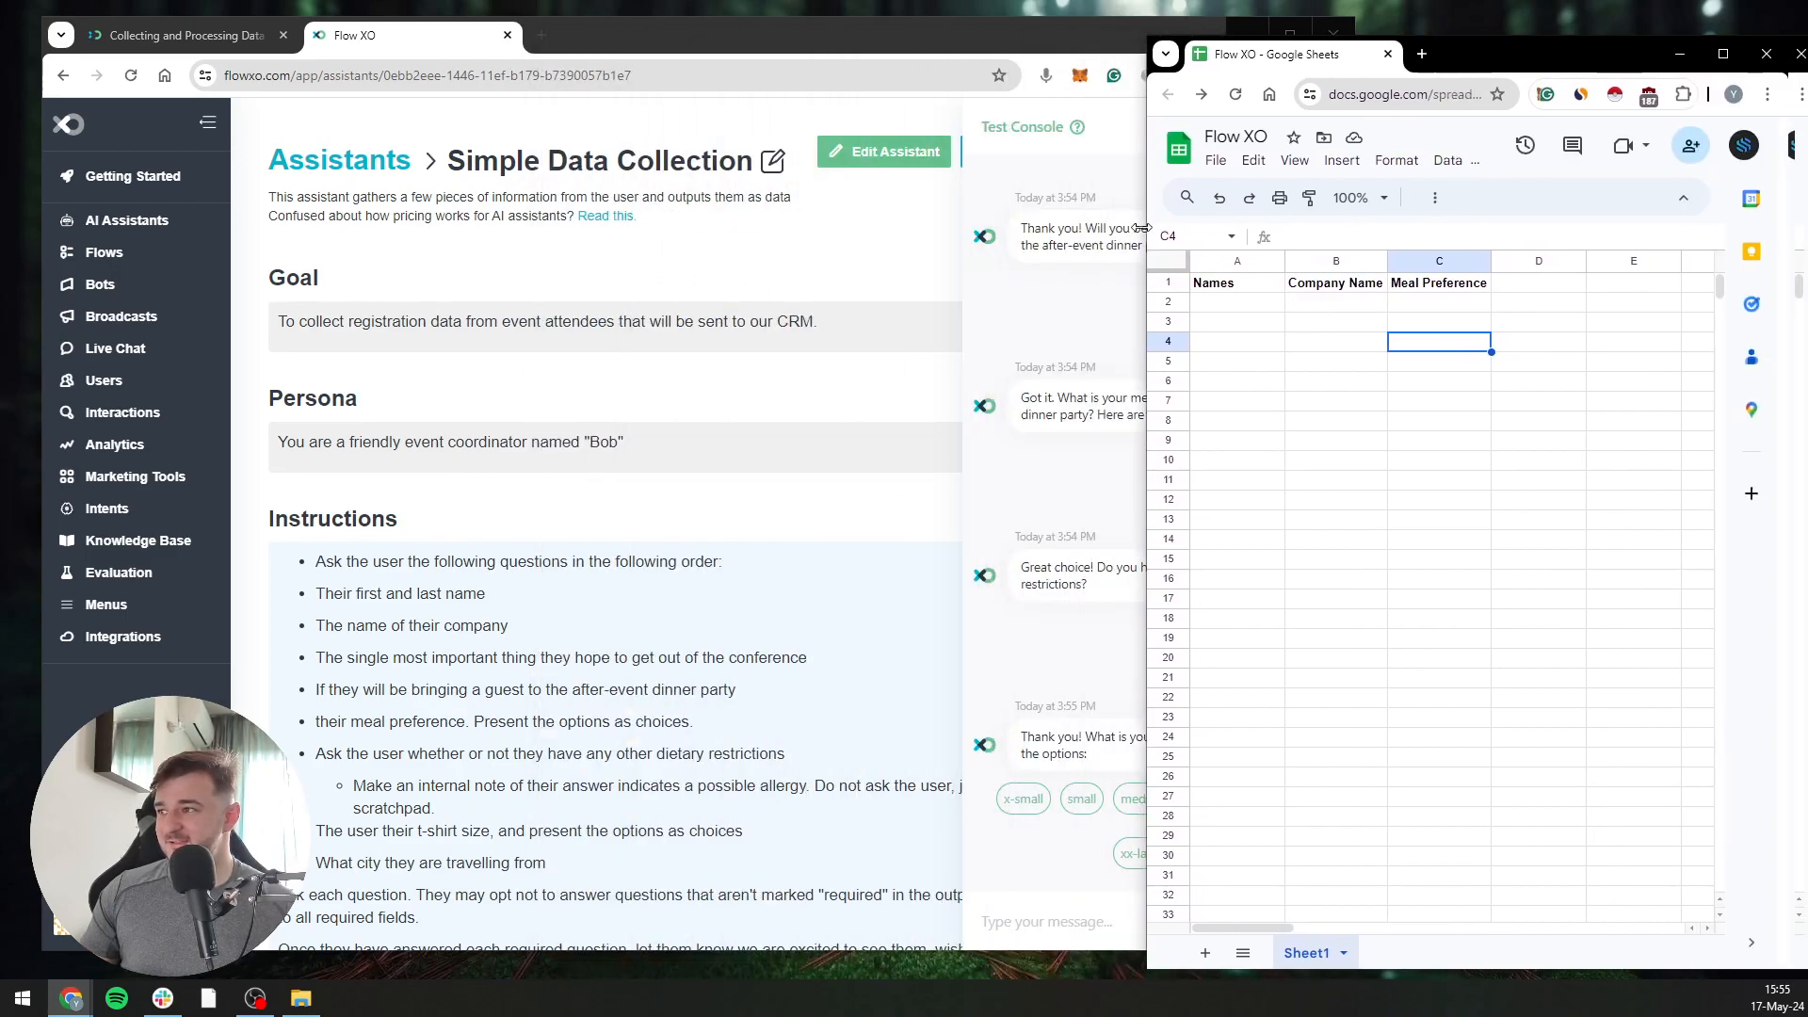
pyautogui.click(916, 47)
pyautogui.moveTo(1358, 249); pyautogui.dragTo(1143, 254)
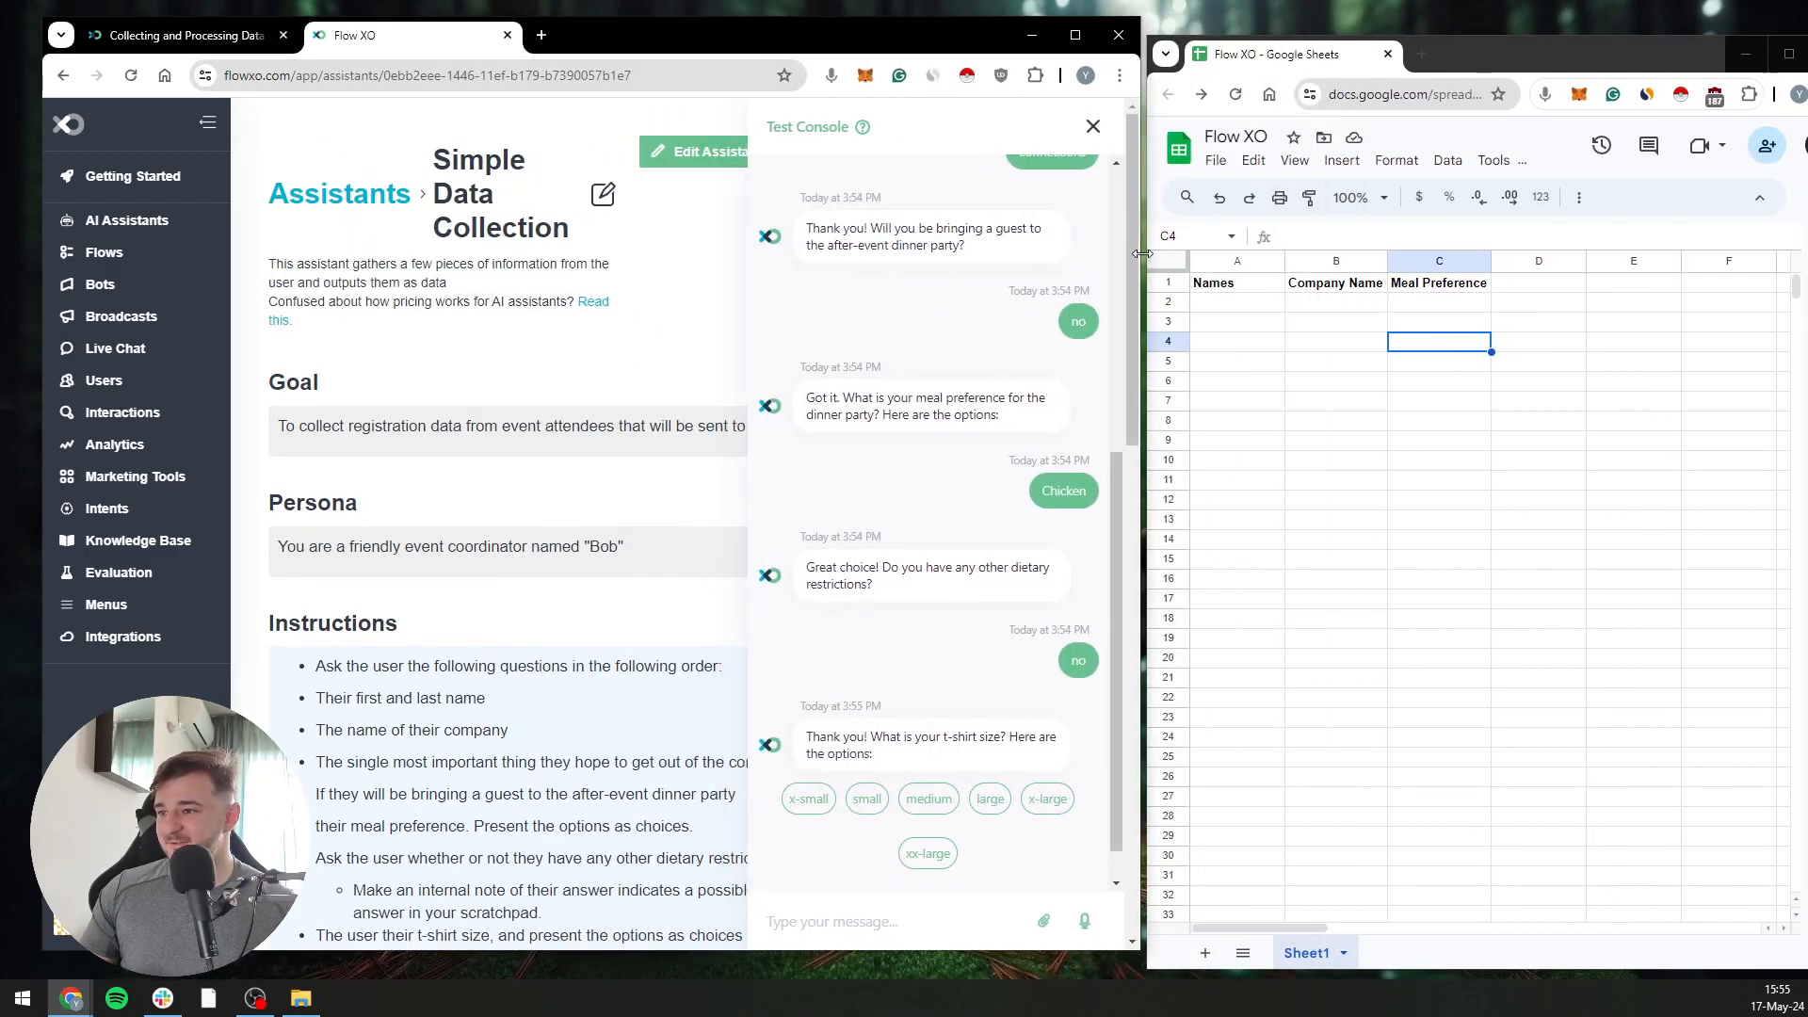
pyautogui.click(1379, 576)
# Choose large for the t-shirt size, answer "LA" for the city, and finish the test by replying "no" to any changes
pyautogui.click(827, 821)
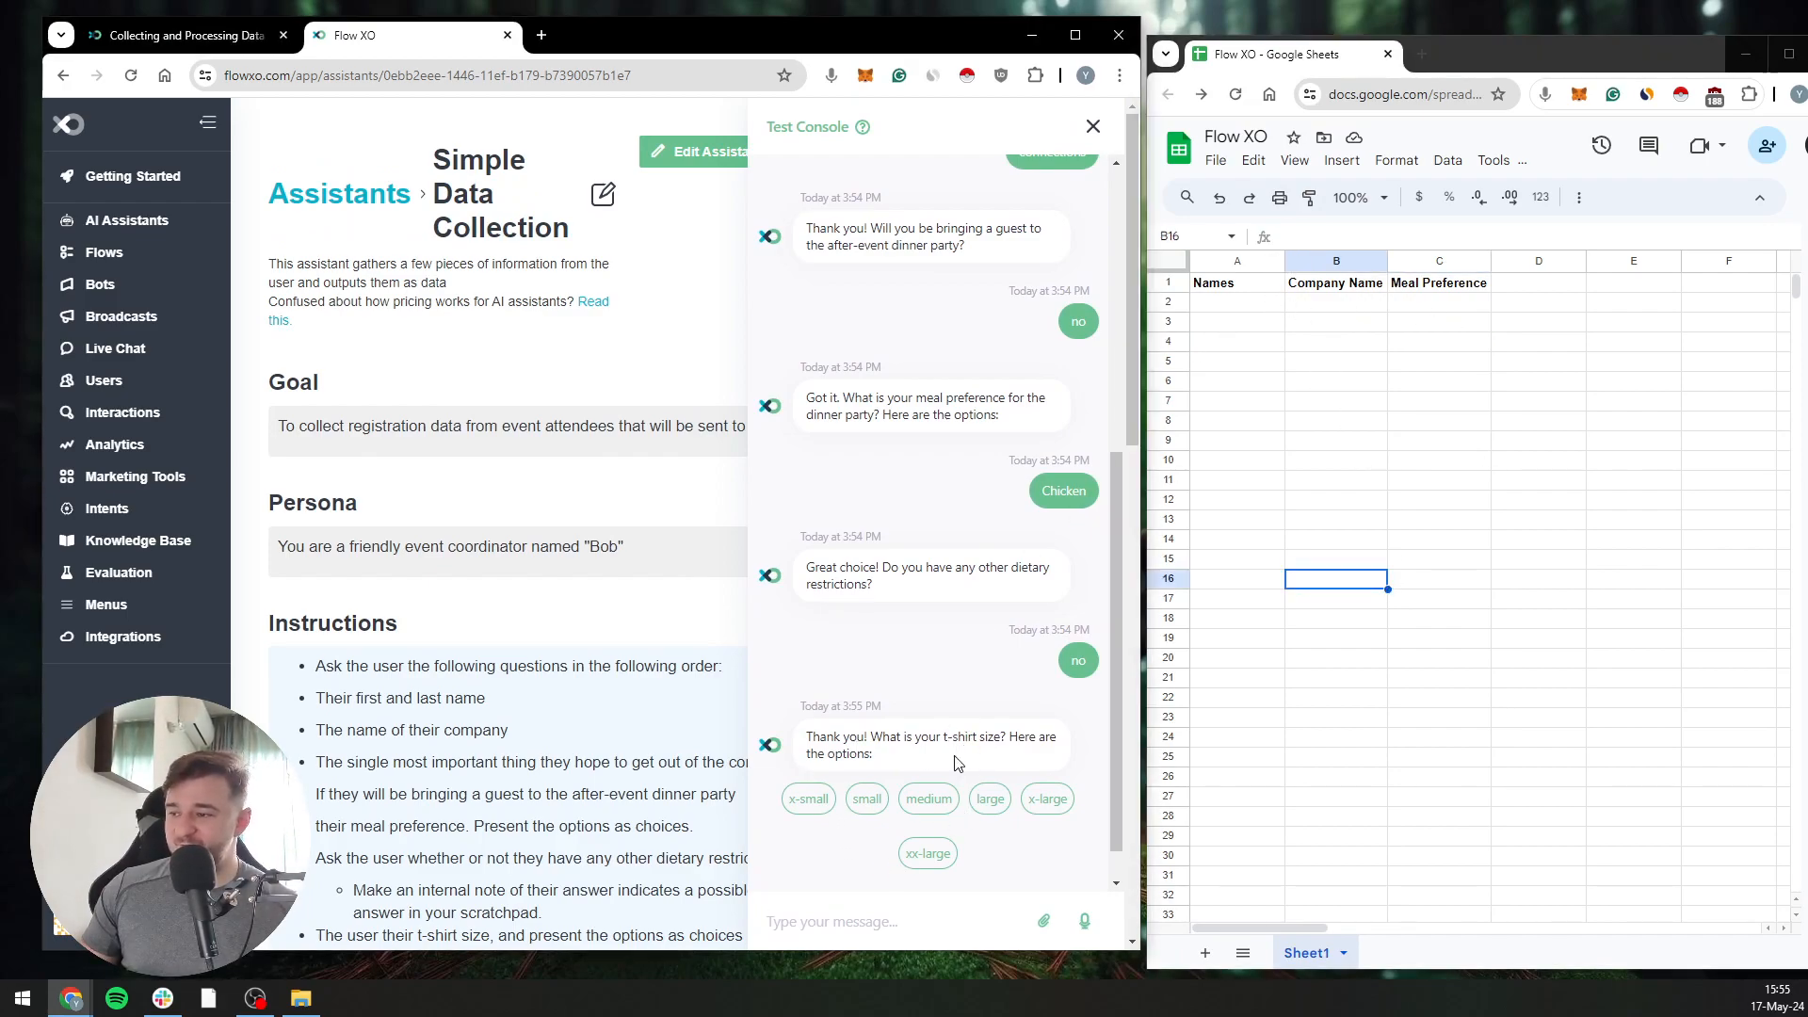
pyautogui.click(989, 800)
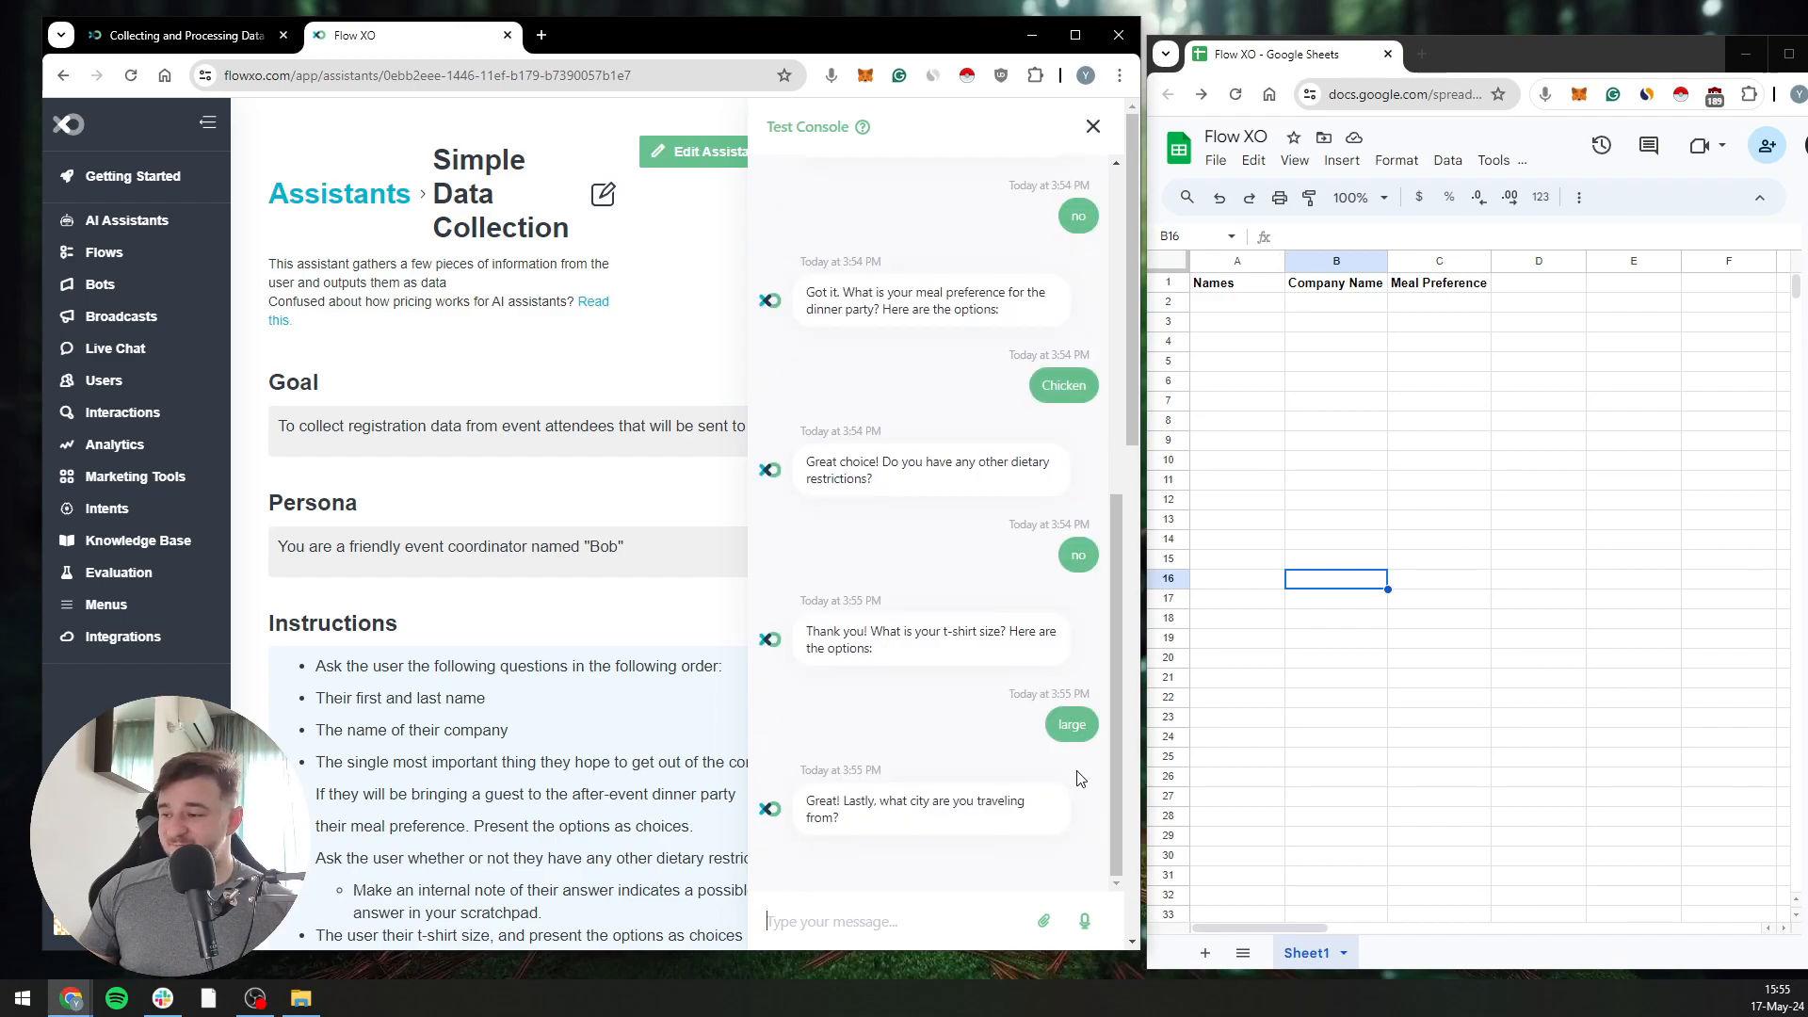
pyautogui.click(876, 920)
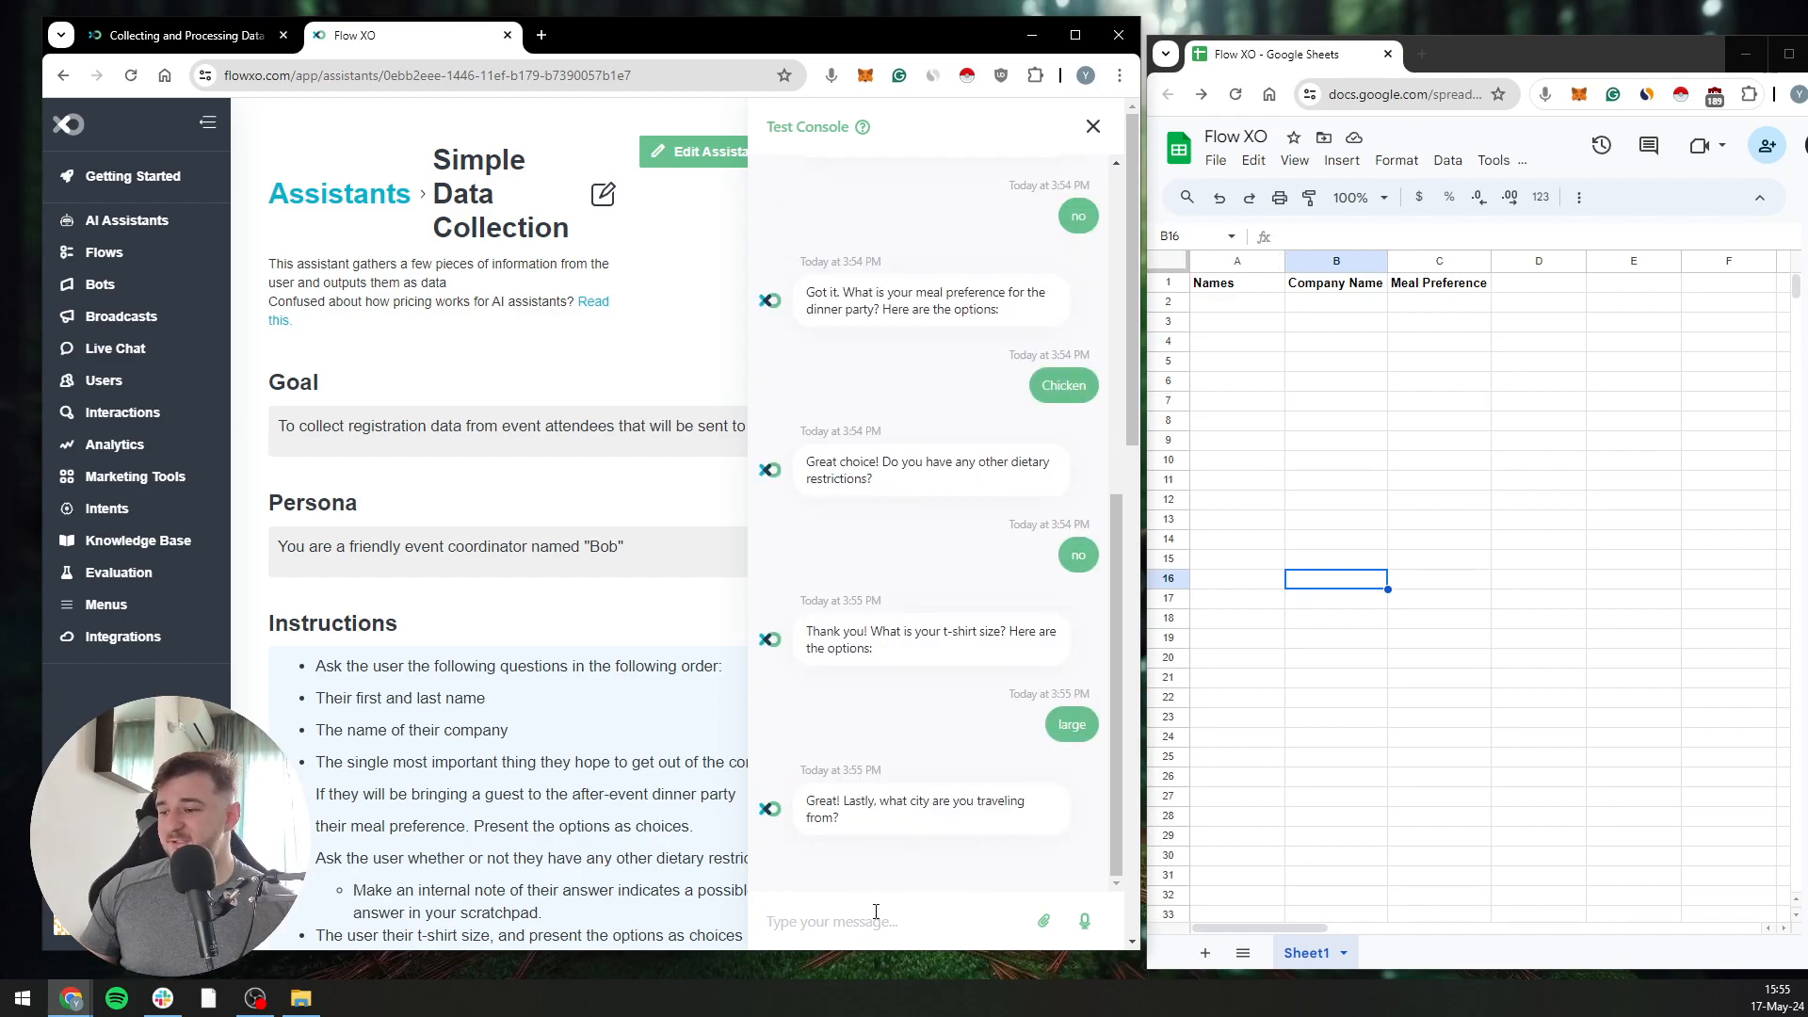
pyautogui.write('LA')
pyautogui.press('Return')
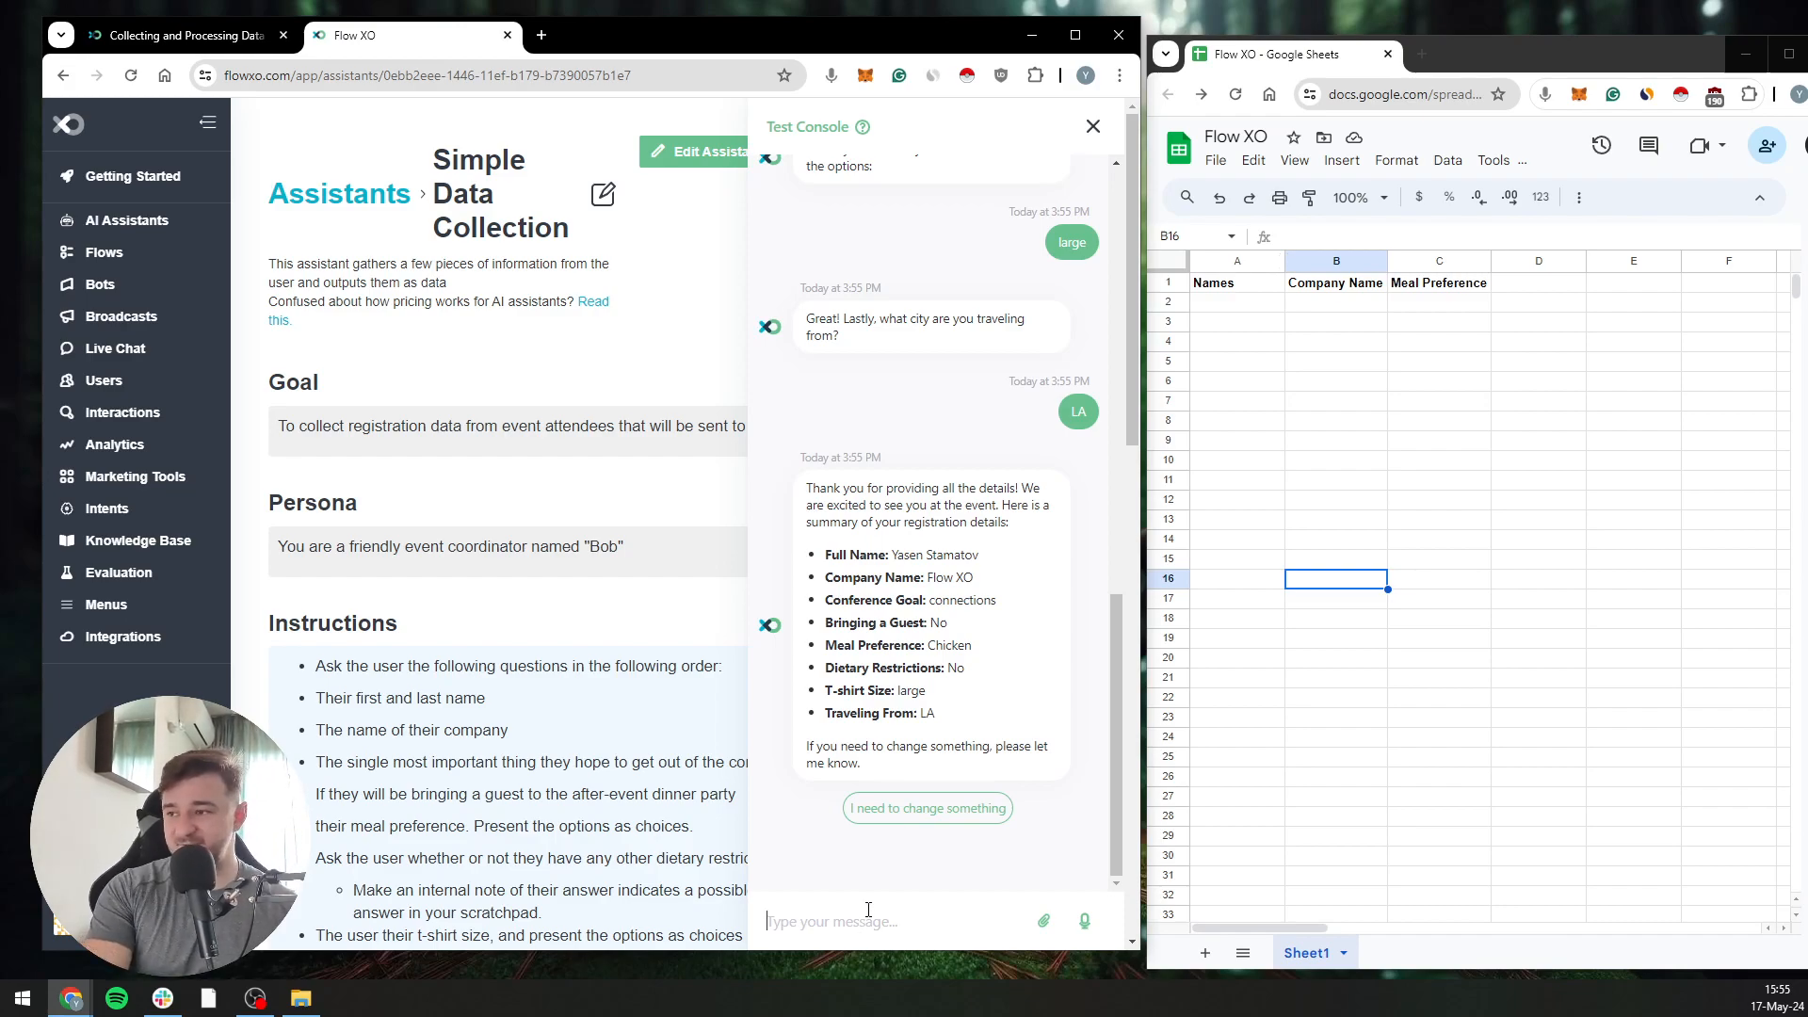
pyautogui.write('no')
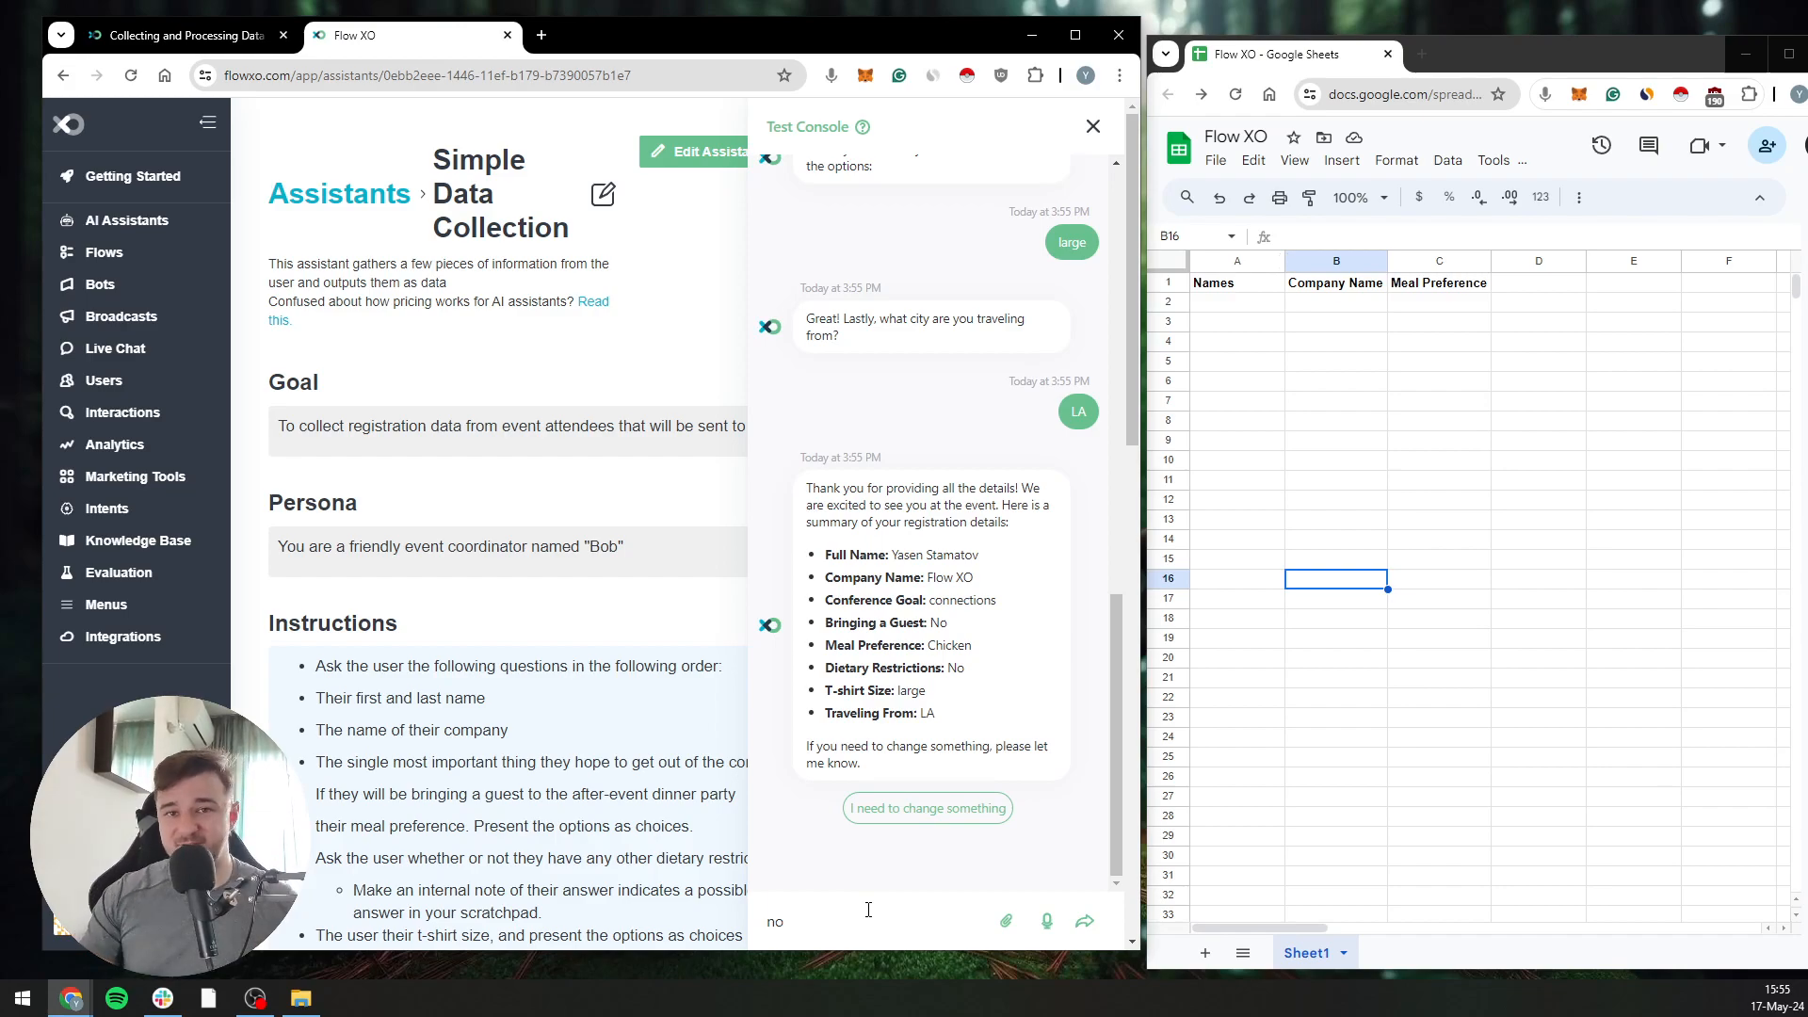
pyautogui.press('Return')
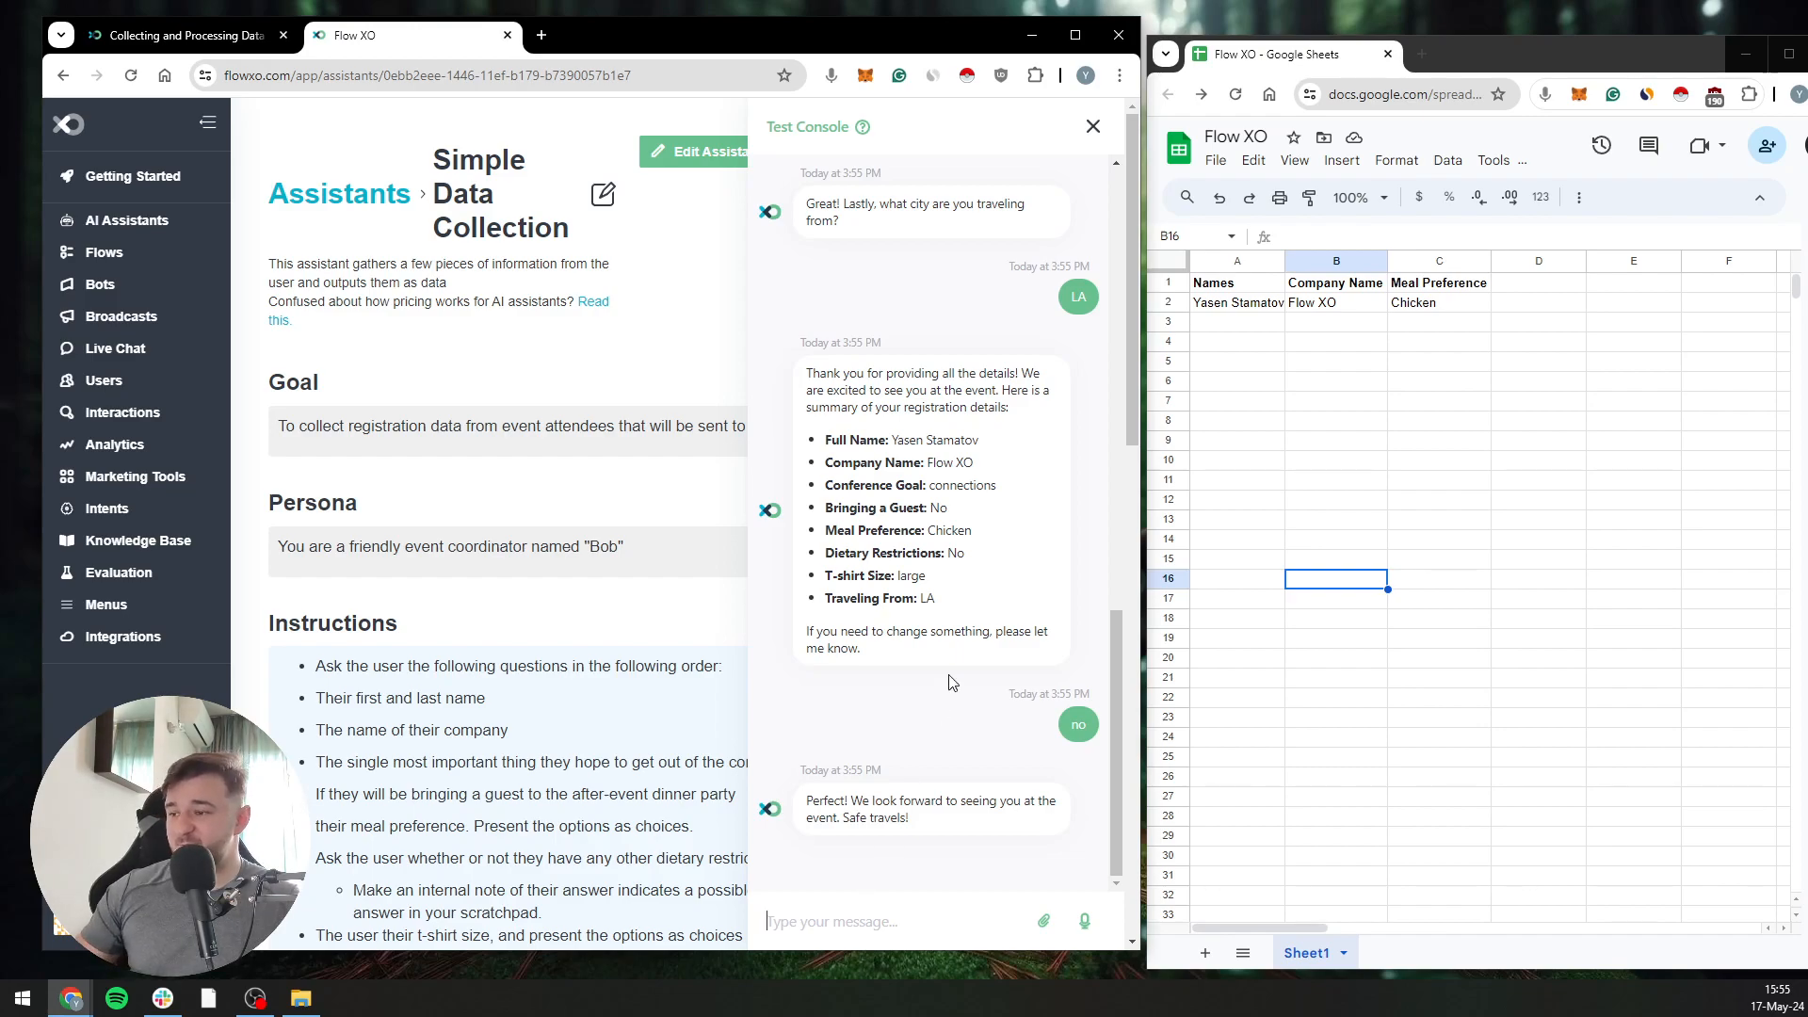
# Check the rows below the headers in the Flow XO spreadsheet, selecting the empty range A3:C15
pyautogui.moveTo(1215, 323); pyautogui.dragTo(1396, 694)
pyautogui.click(1397, 636)
pyautogui.moveTo(1229, 322); pyautogui.dragTo(1466, 577)
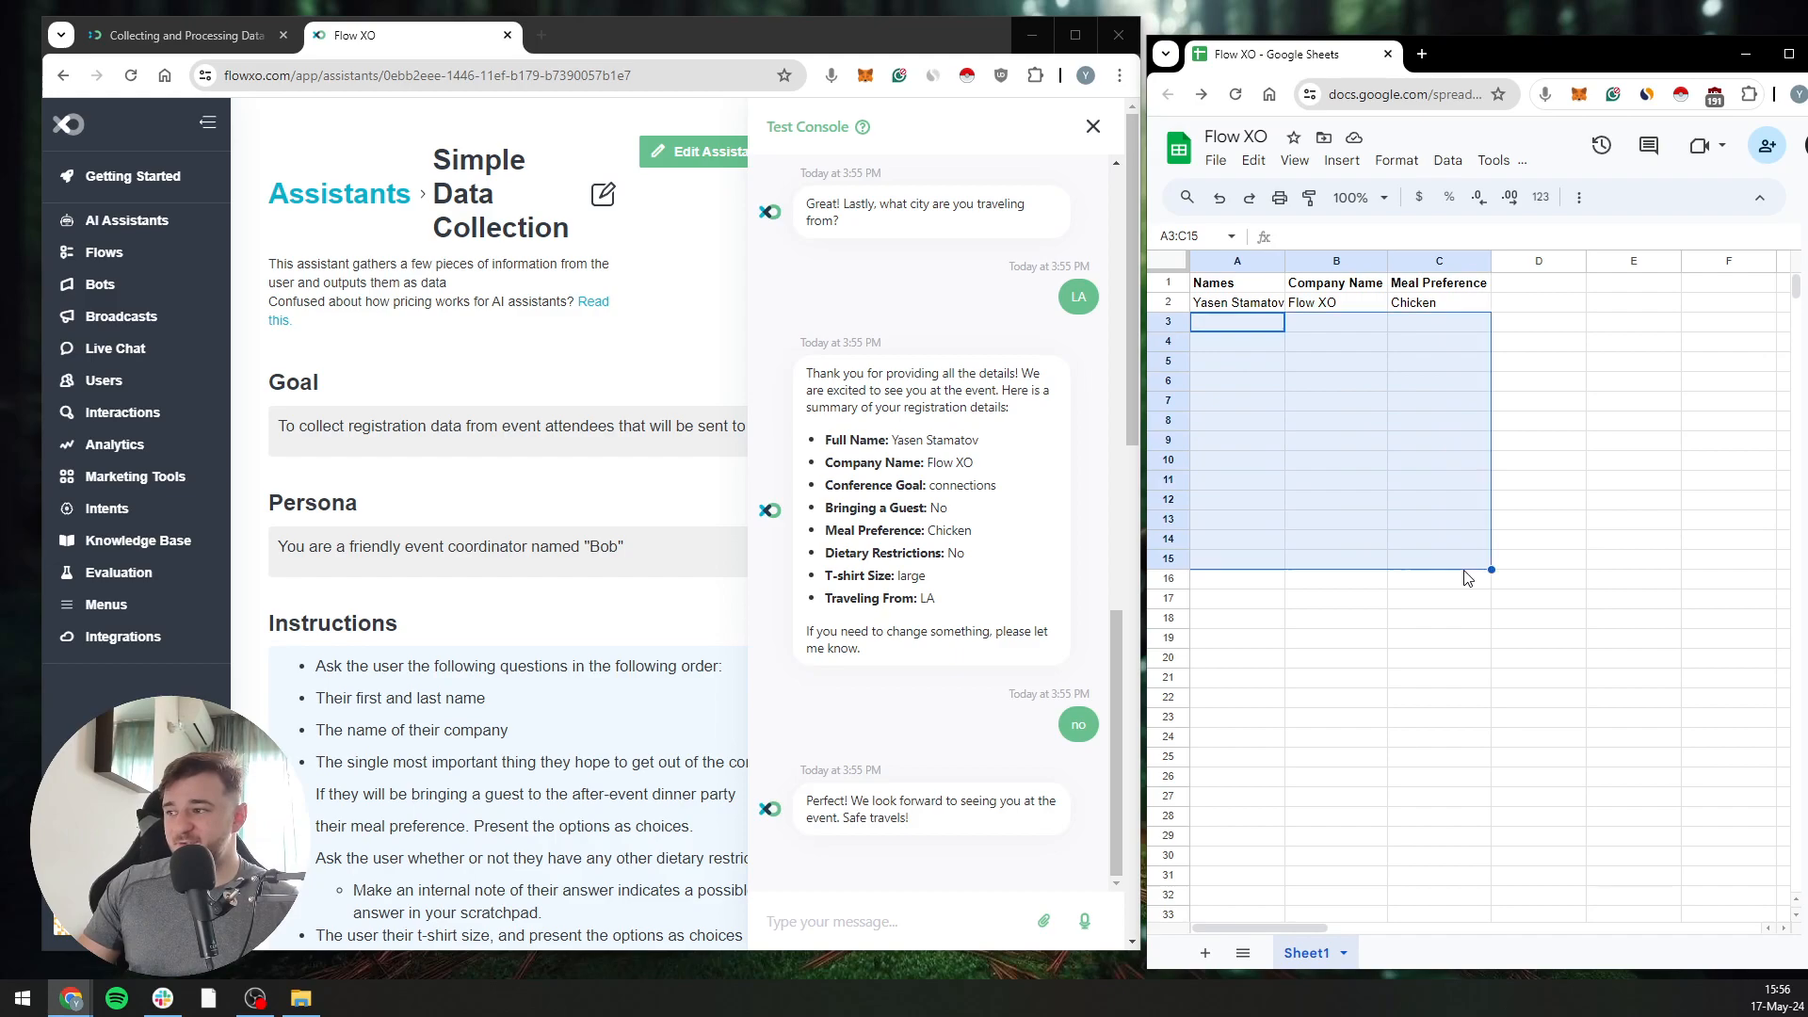